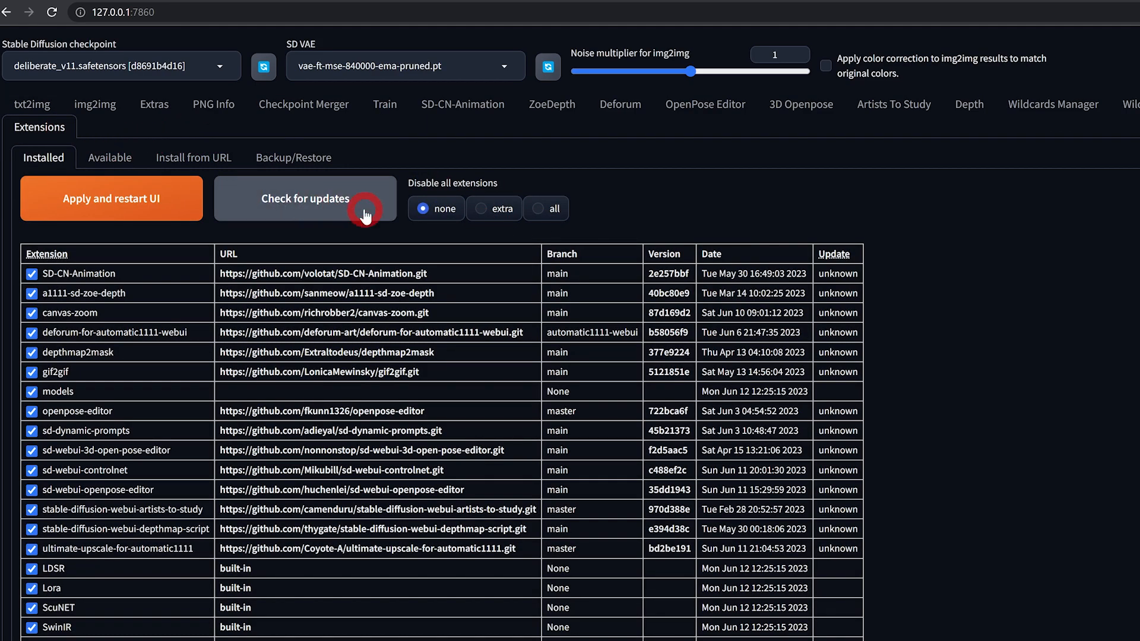
Step: Check the installed extensions for updates, and apply the changes by restarting the UI
{"action": "left_click", "coordinate": [298, 212]}
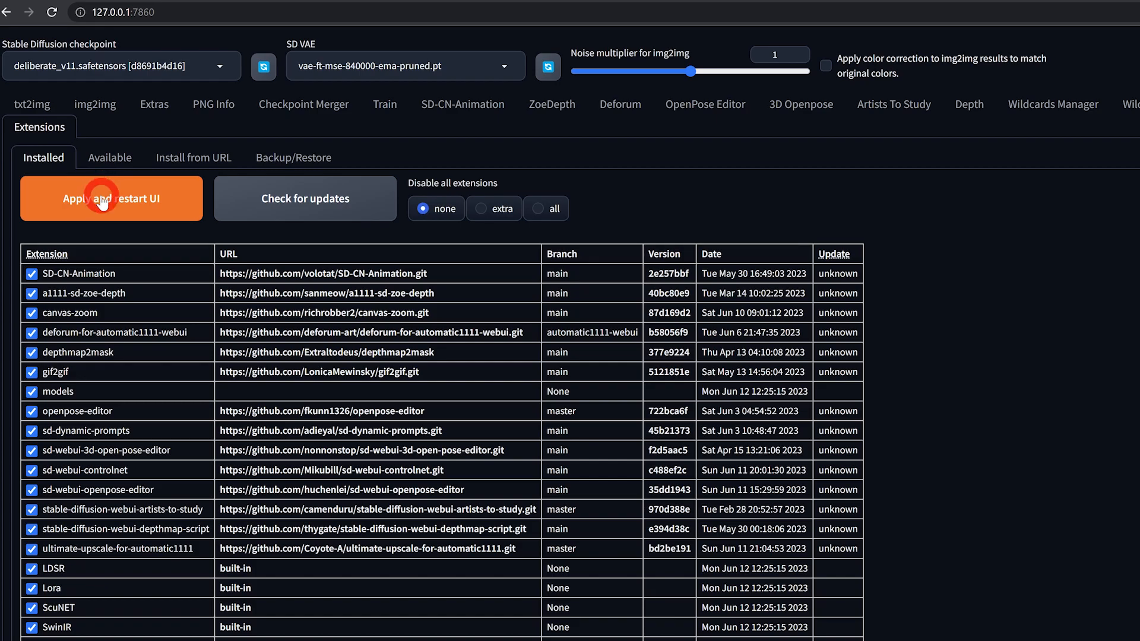
{"action": "left_click", "coordinate": [102, 200]}
Step: Examine ControlNet Units 0, 1 and 2 in the text-to-image section
{"action": "left_click", "coordinate": [84, 457]}
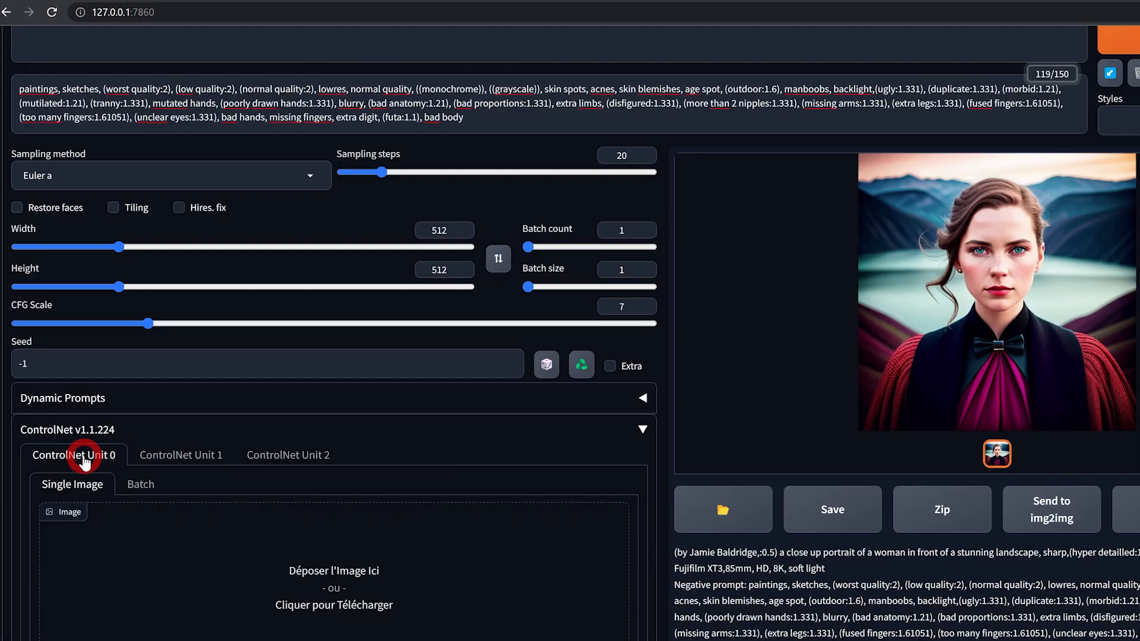
{"action": "left_click", "coordinate": [163, 452]}
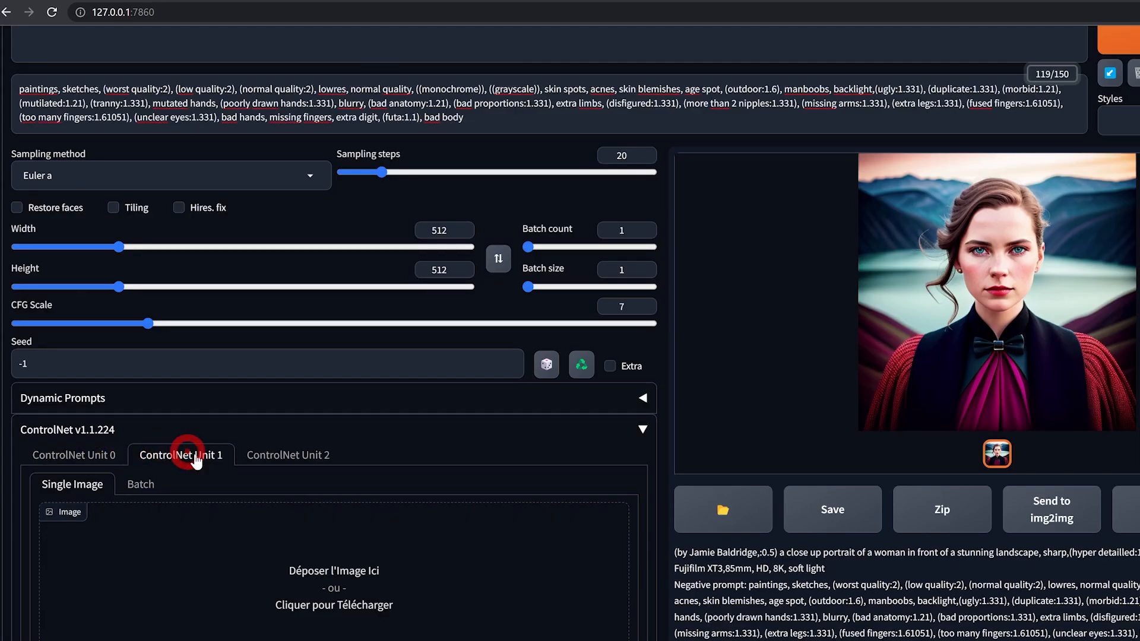
{"action": "left_click", "coordinate": [272, 459]}
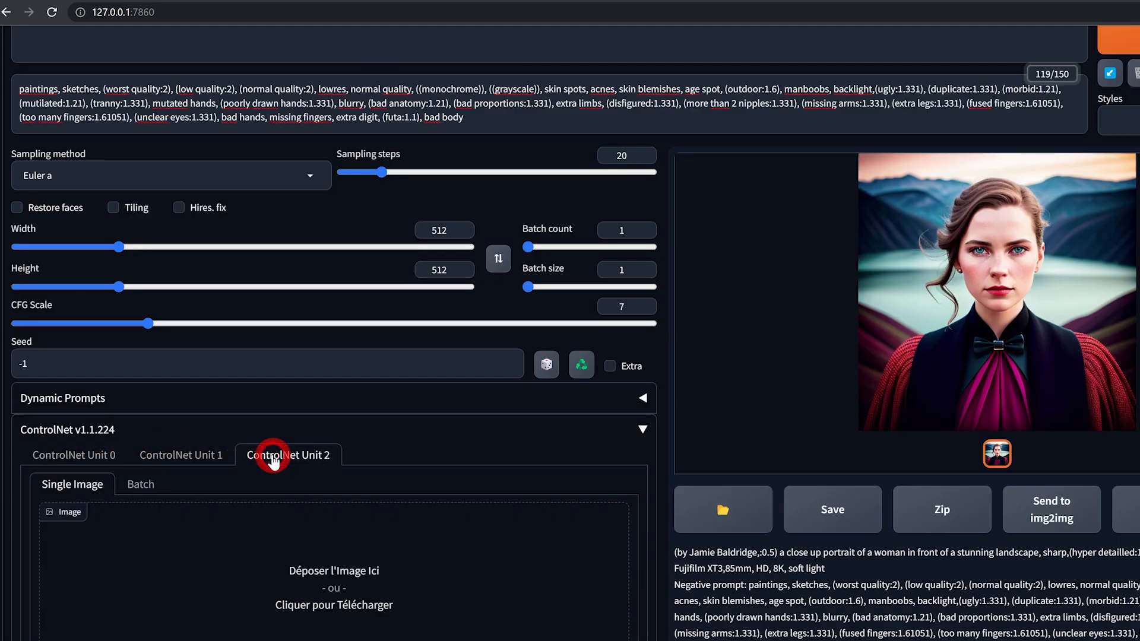
Step: Review the ControlNet settings, including the Multi ControlNet maximum models amount, and locate the controls for applying settings and reloading the UI
{"action": "scroll", "coordinate": [256, 452], "scroll_direction": "up", "scroll_amount": 3}
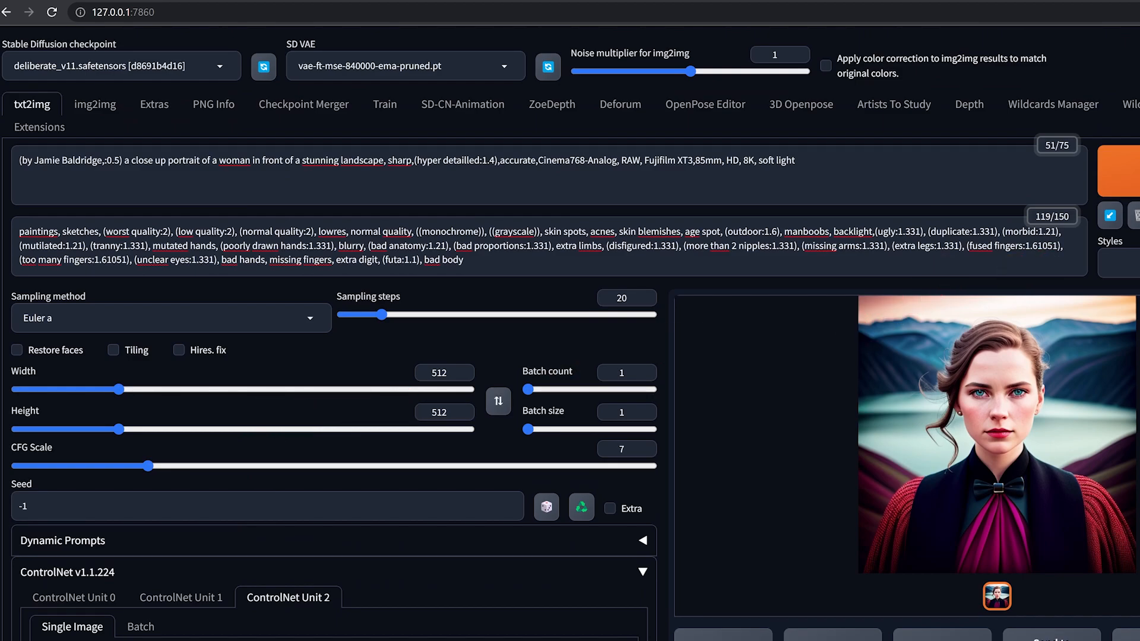
{"action": "scroll", "coordinate": [61, 504], "scroll_direction": "down", "scroll_amount": 2}
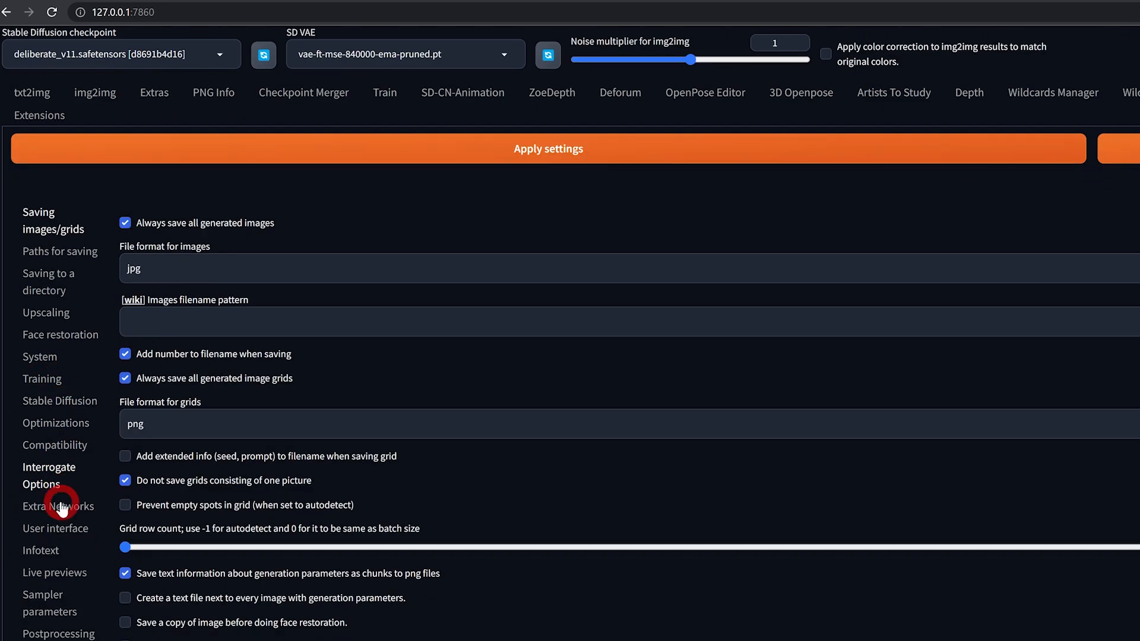
{"action": "left_click", "coordinate": [49, 608]}
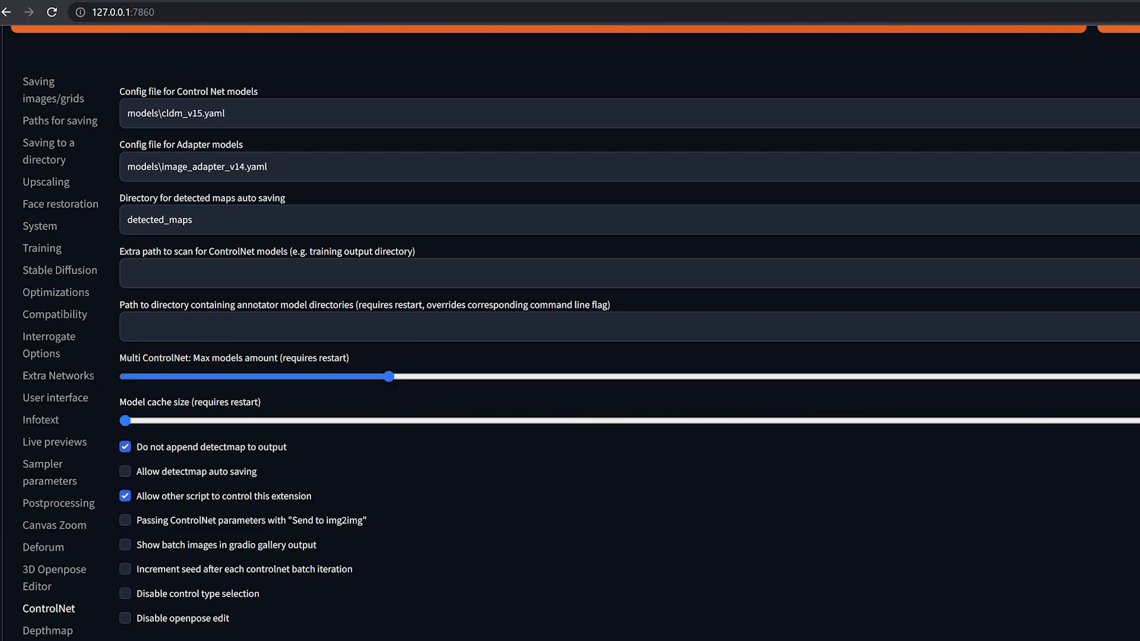
{"action": "scroll", "coordinate": [998, 216], "scroll_direction": "up", "scroll_amount": 2}
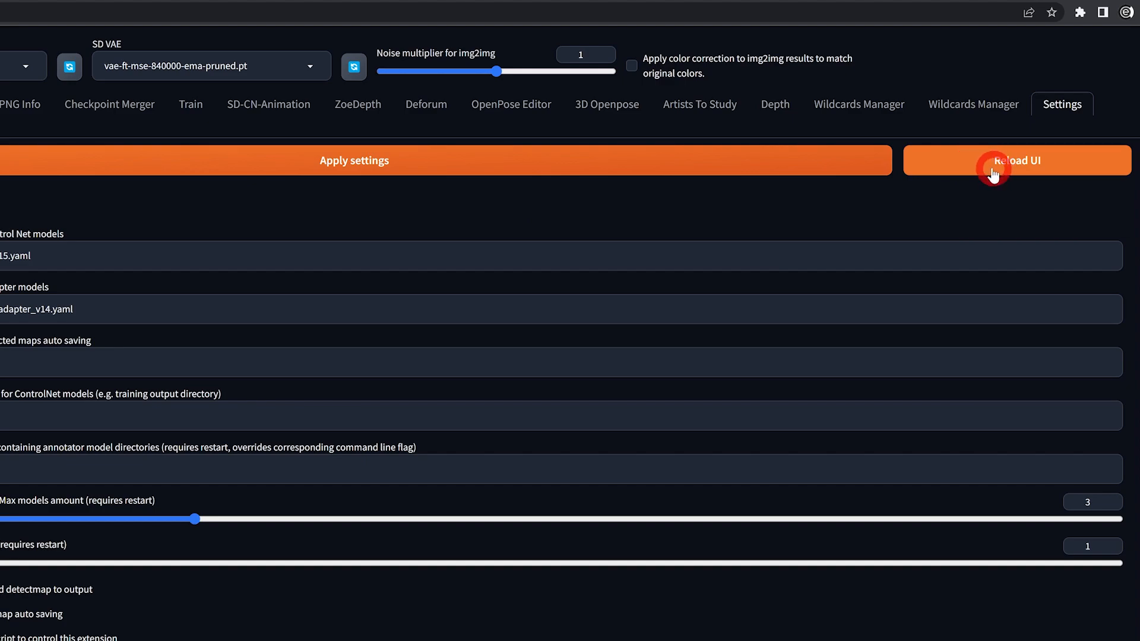
Step: Return to txt2img and read through the positive and negative prompts of the close-up portrait
{"action": "left_click", "coordinate": [42, 108]}
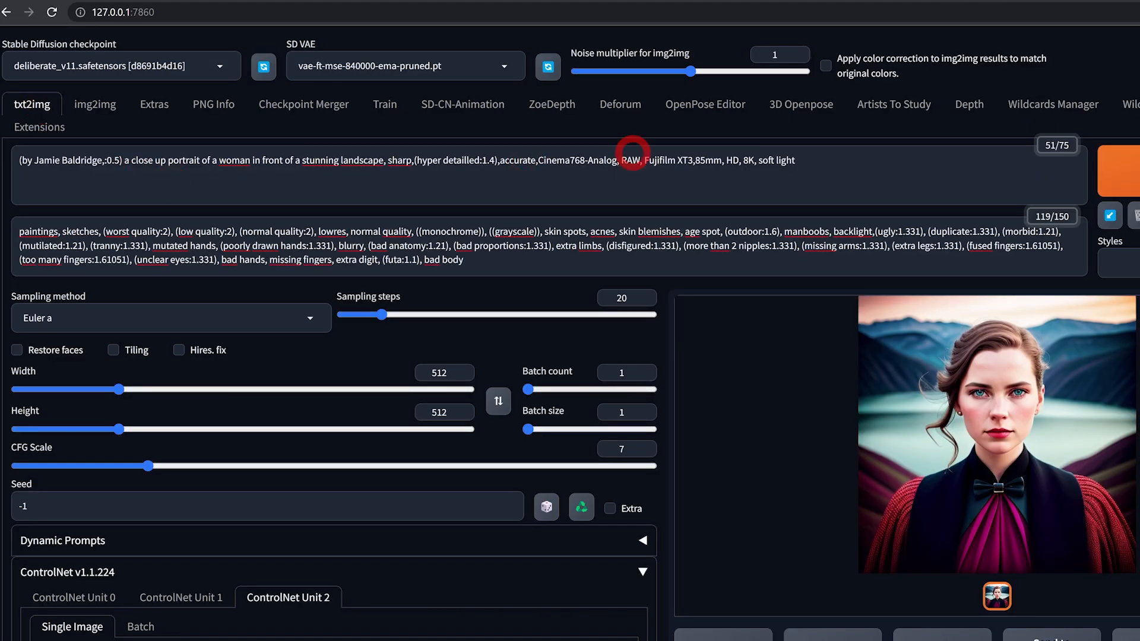
{"action": "left_click_drag", "start_coordinate": [841, 147], "coordinate": [18, 159]}
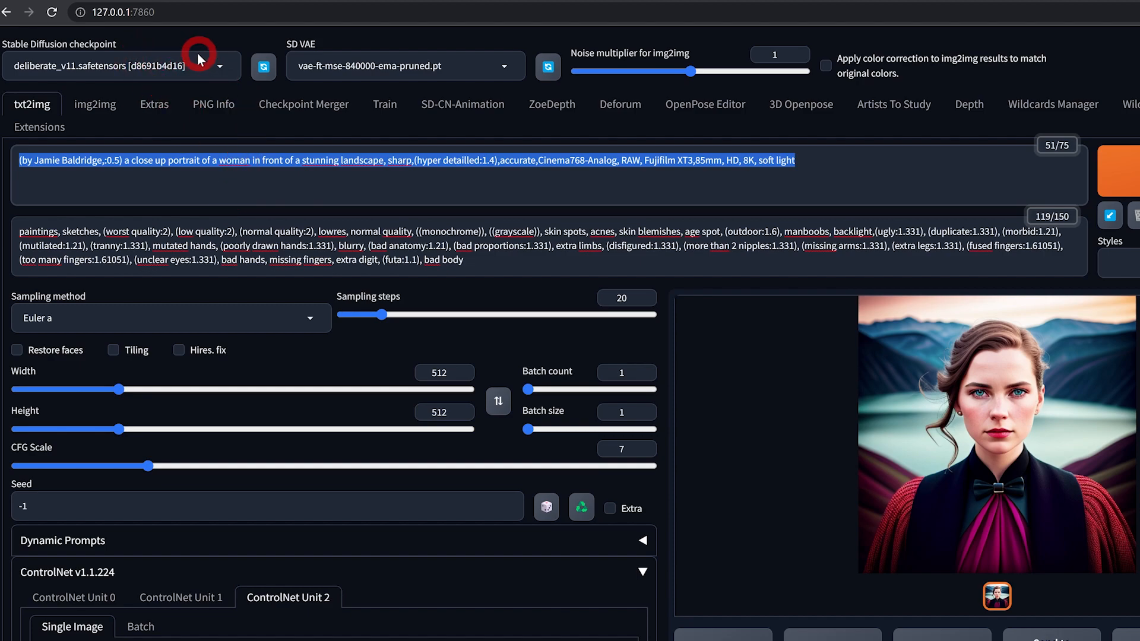
{"action": "left_click_drag", "start_coordinate": [475, 270], "coordinate": [13, 216]}
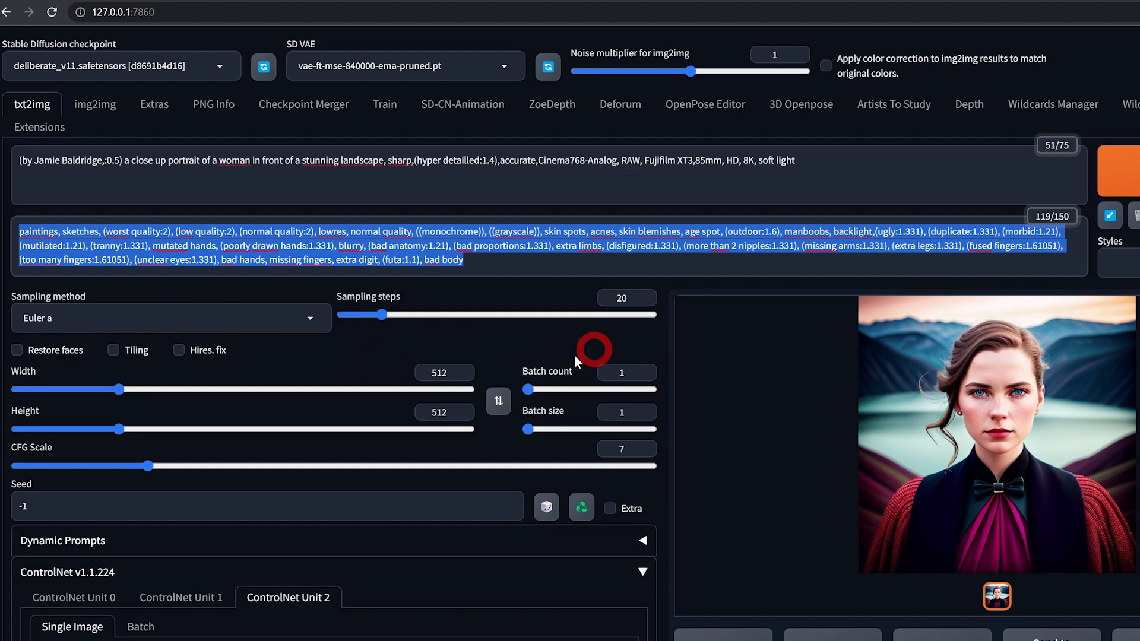
{"action": "left_click", "coordinate": [492, 343]}
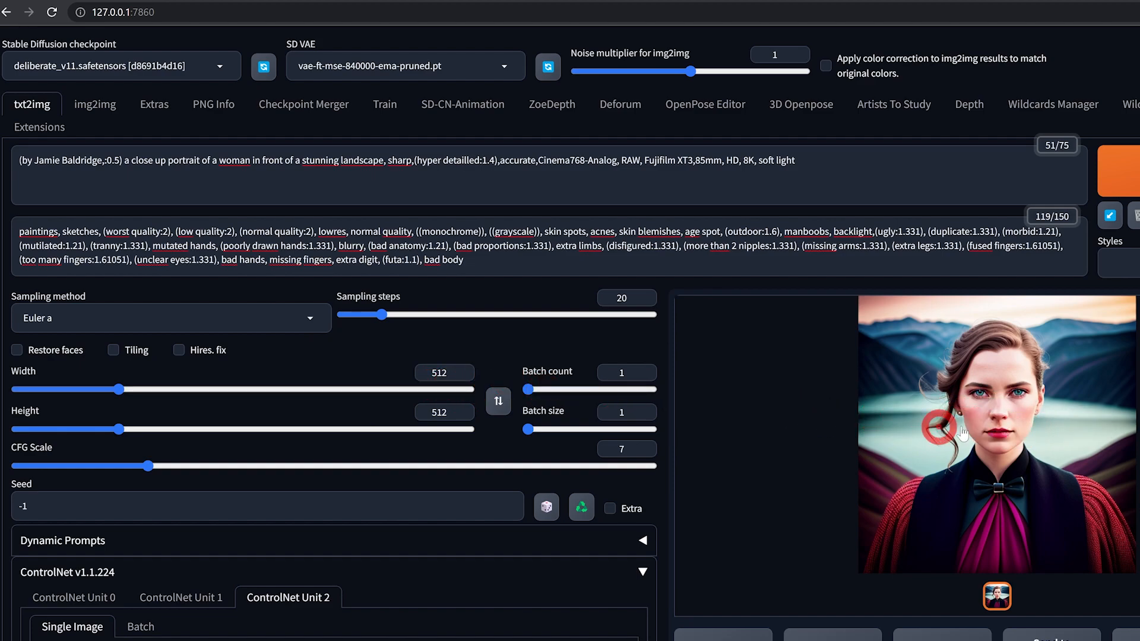
Step: View the generated portrait enlarged, and inspect the stored generation parameters of the source image in PNG Info
{"action": "left_click", "coordinate": [992, 422]}
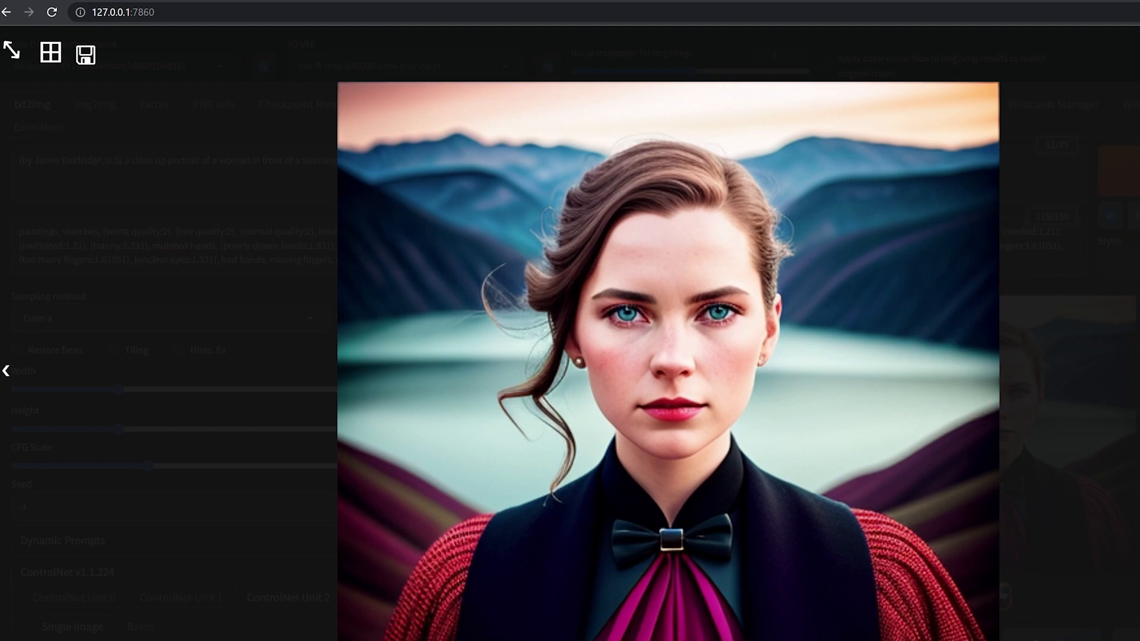
{"action": "left_click", "coordinate": [631, 236]}
{"action": "left_click", "coordinate": [214, 105]}
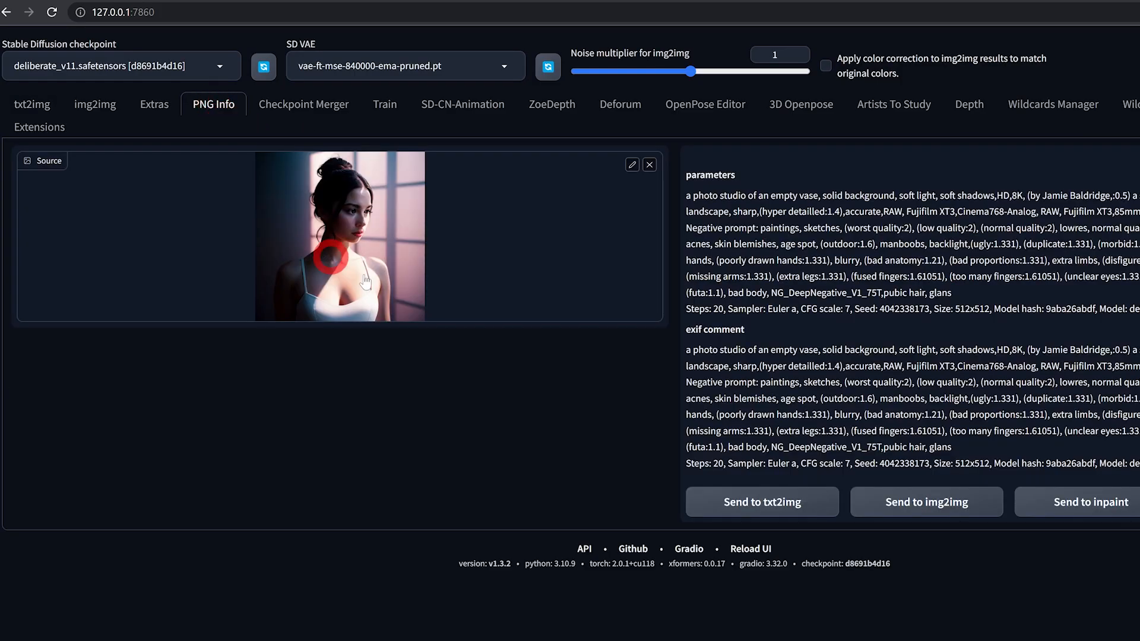
{"action": "left_click", "coordinate": [385, 237]}
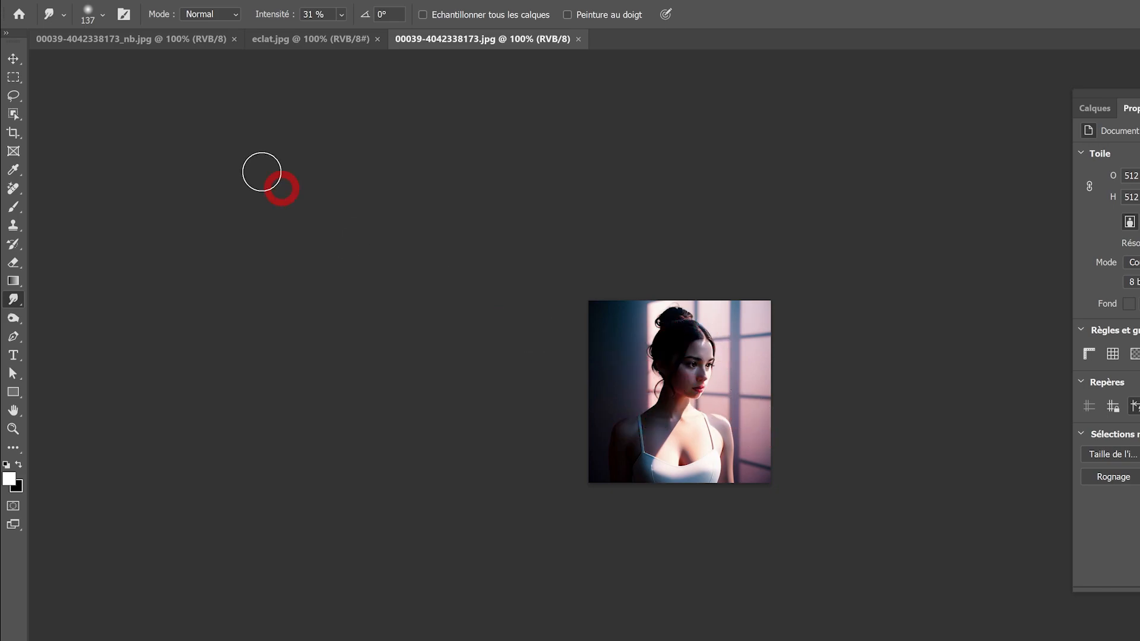
Step: In Photoshop, apply Shadows/Highlights to the colour portrait with shadow amount 85% and radius 34 px, comparing the result with the original
{"action": "left_click", "coordinate": [105, 1]}
{"action": "mouse_move", "coordinate": [115, 23]}
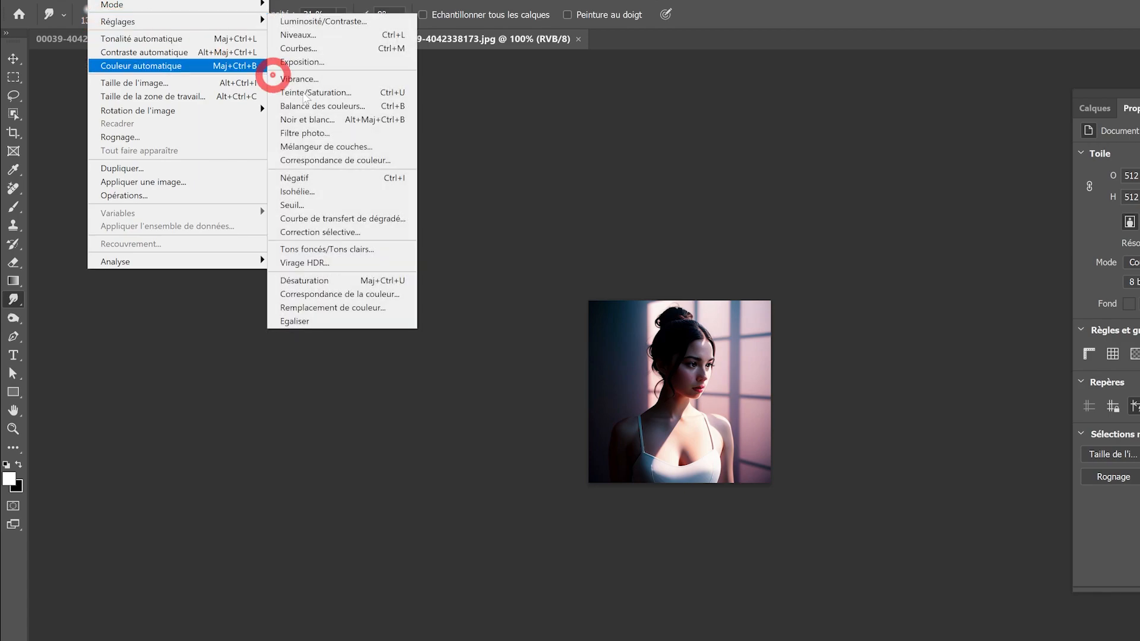
{"action": "left_click", "coordinate": [331, 249]}
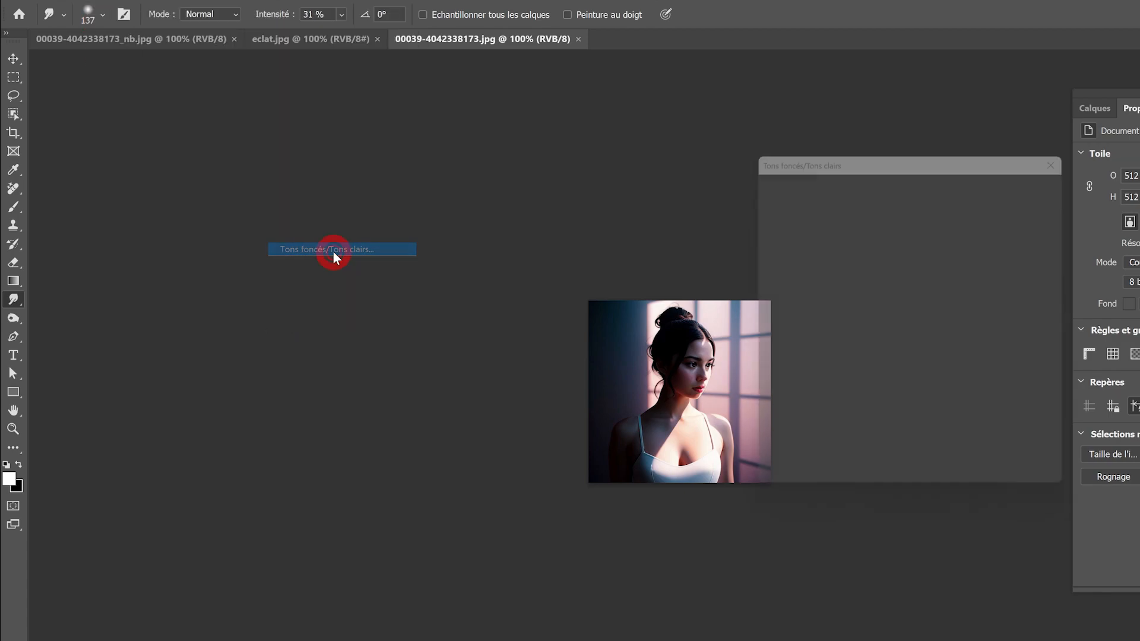
{"action": "left_click_drag", "start_coordinate": [837, 155], "coordinate": [308, 130]}
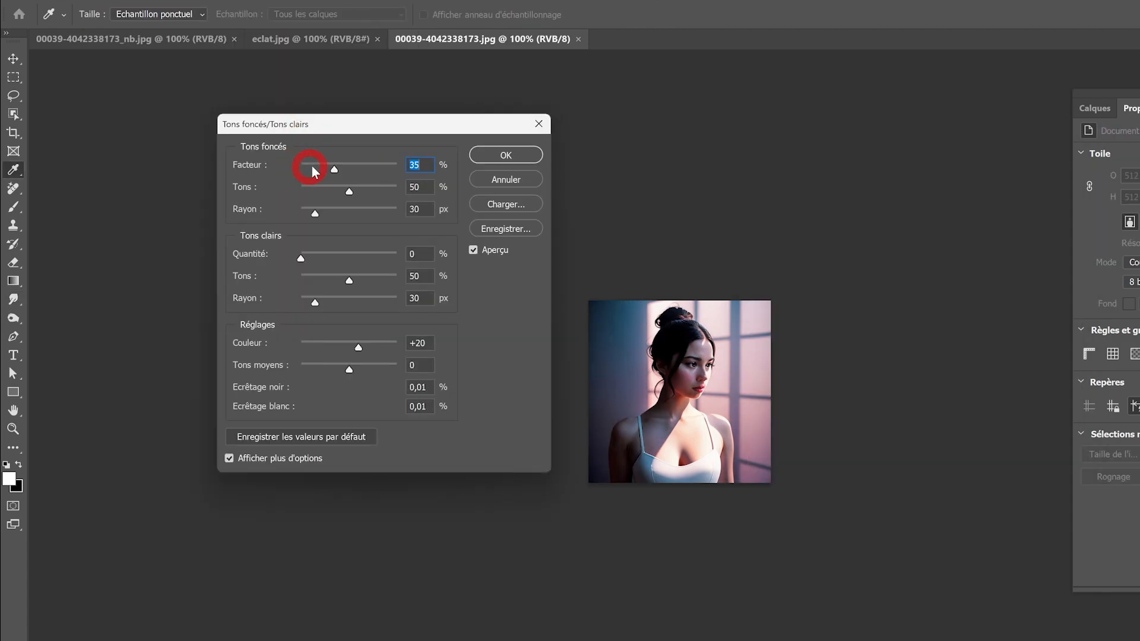
{"action": "left_click_drag", "start_coordinate": [335, 171], "coordinate": [383, 190]}
{"action": "mouse_move", "coordinate": [320, 216]}
{"action": "left_mouse_down"}
{"action": "mouse_move", "coordinate": [382, 219]}
{"action": "mouse_move", "coordinate": [297, 221]}
{"action": "mouse_move", "coordinate": [320, 223]}
{"action": "left_mouse_up"}
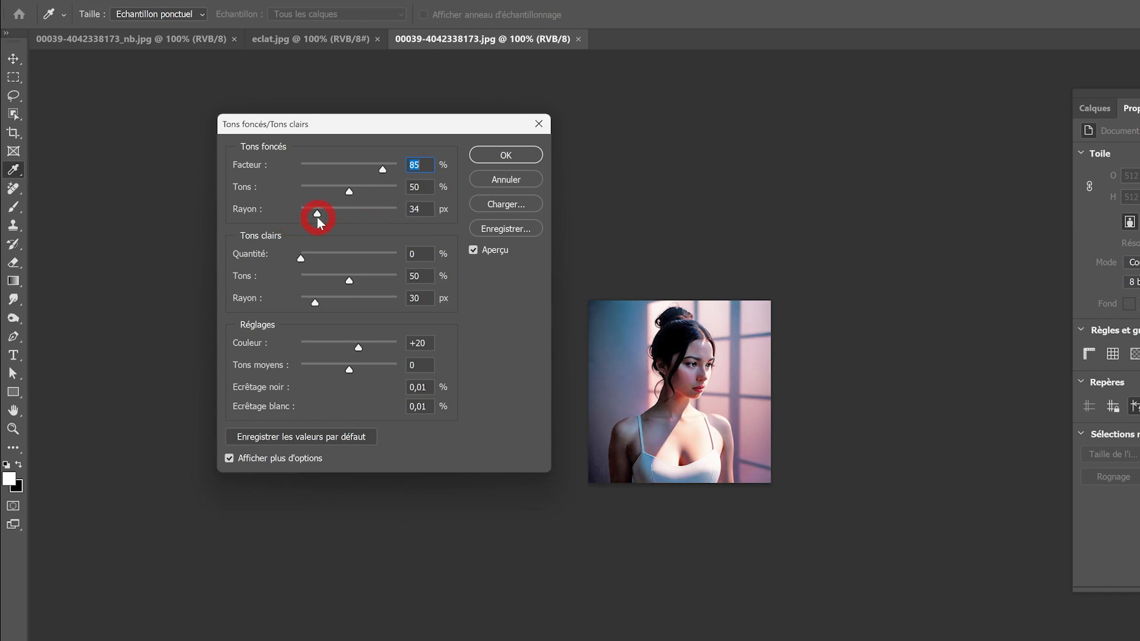
{"action": "left_click", "coordinate": [474, 251]}
{"action": "left_click", "coordinate": [473, 251]}
{"action": "left_click", "coordinate": [474, 251]}
{"action": "left_click", "coordinate": [474, 250]}
{"action": "left_click", "coordinate": [502, 156]}
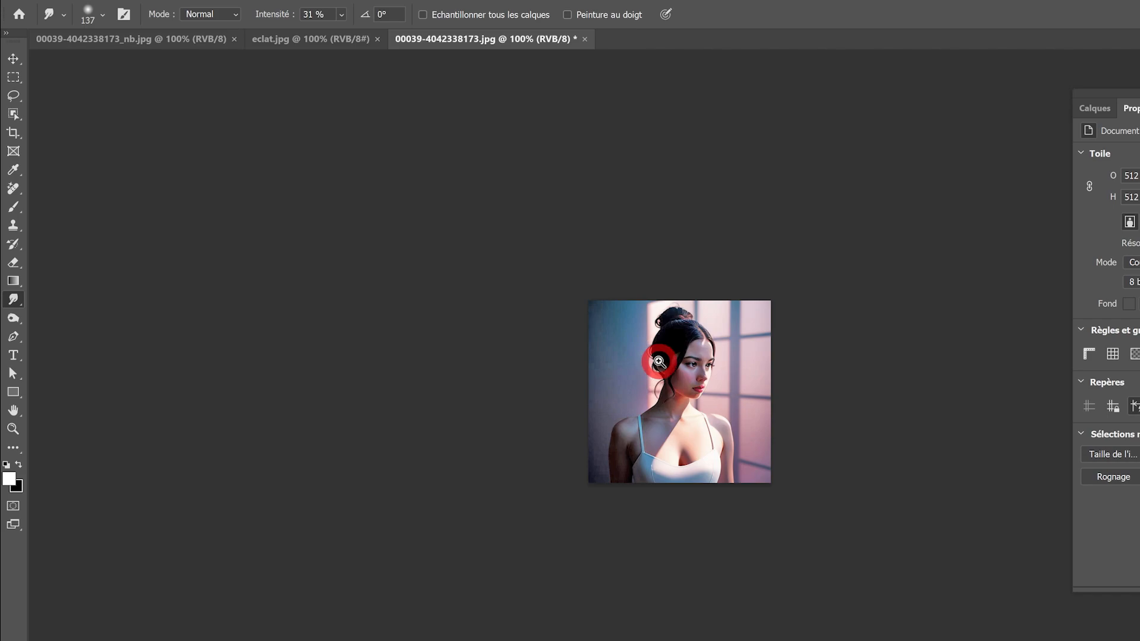
Step: Convert the brightened portrait to black and white using the automatic colour mix
{"action": "left_click", "coordinate": [657, 362], "text": "ctrl"}
{"action": "left_click", "coordinate": [657, 362], "text": "ctrl"}
{"action": "left_click_drag", "start_coordinate": [618, 374], "coordinate": [546, 280]}
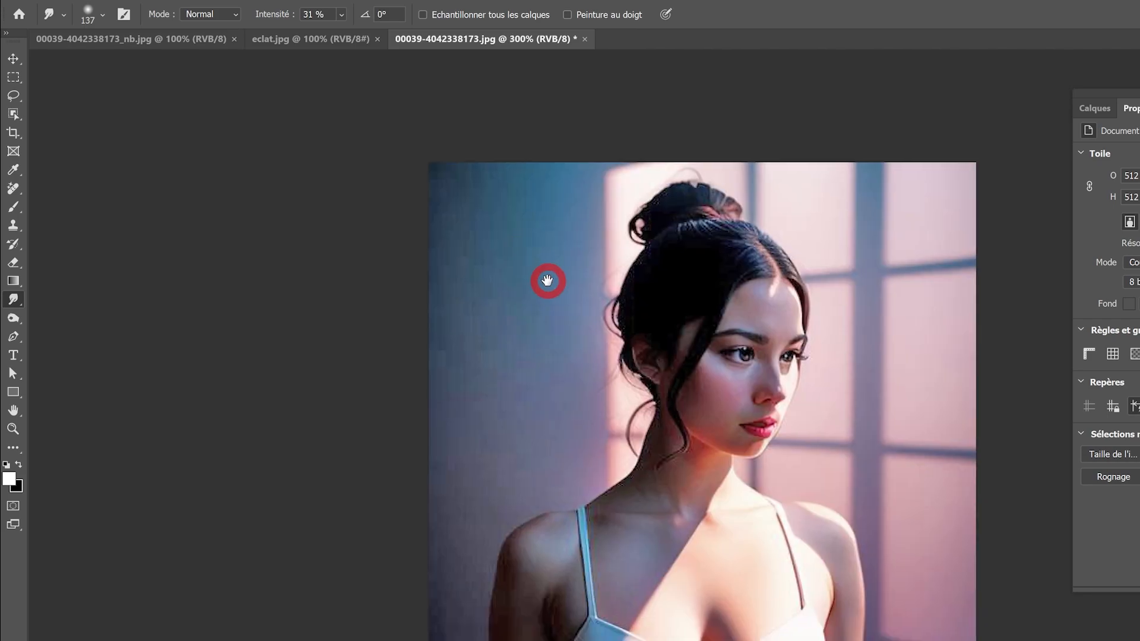
{"action": "left_click", "coordinate": [722, 448], "text": "alt"}
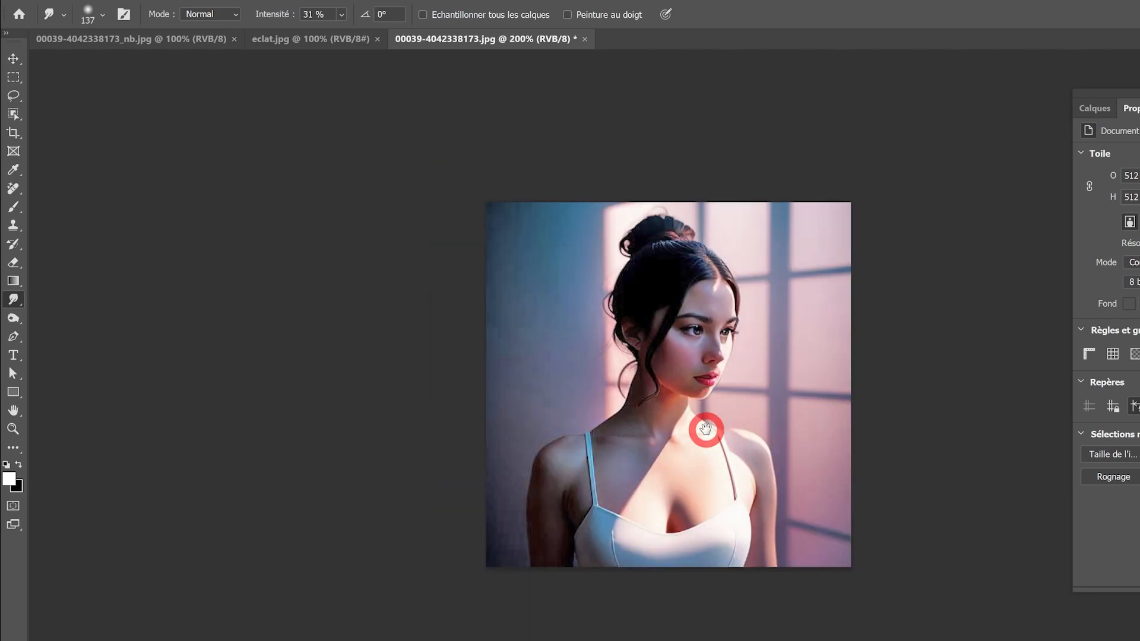
{"action": "left_click_drag", "start_coordinate": [705, 429], "coordinate": [605, 418]}
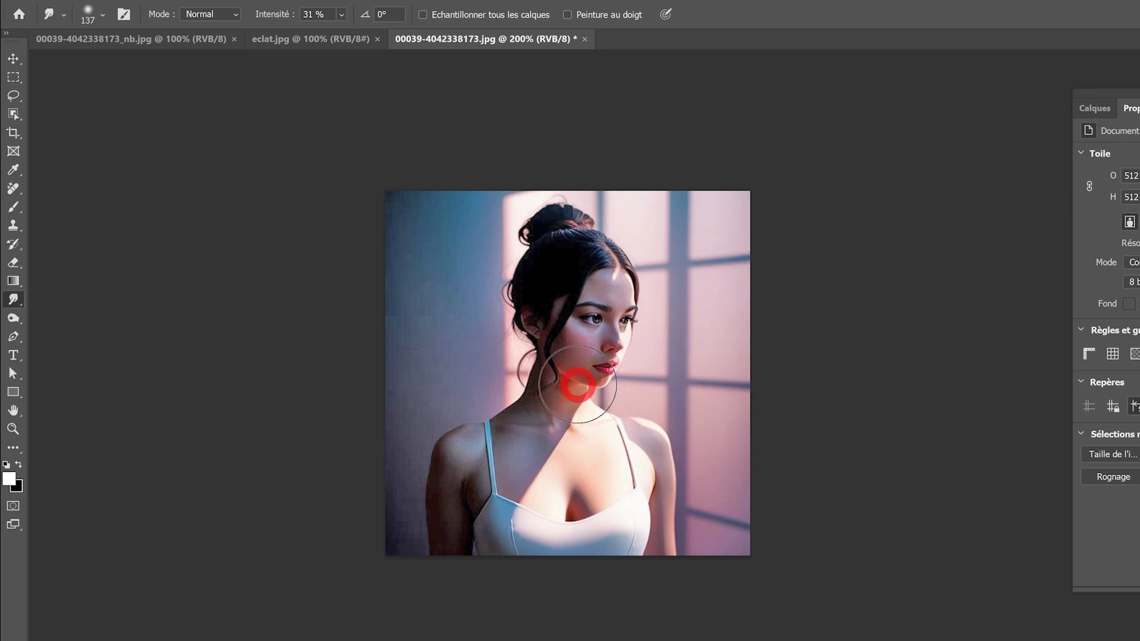
{"action": "left_click", "coordinate": [106, 1]}
{"action": "mouse_move", "coordinate": [112, 20]}
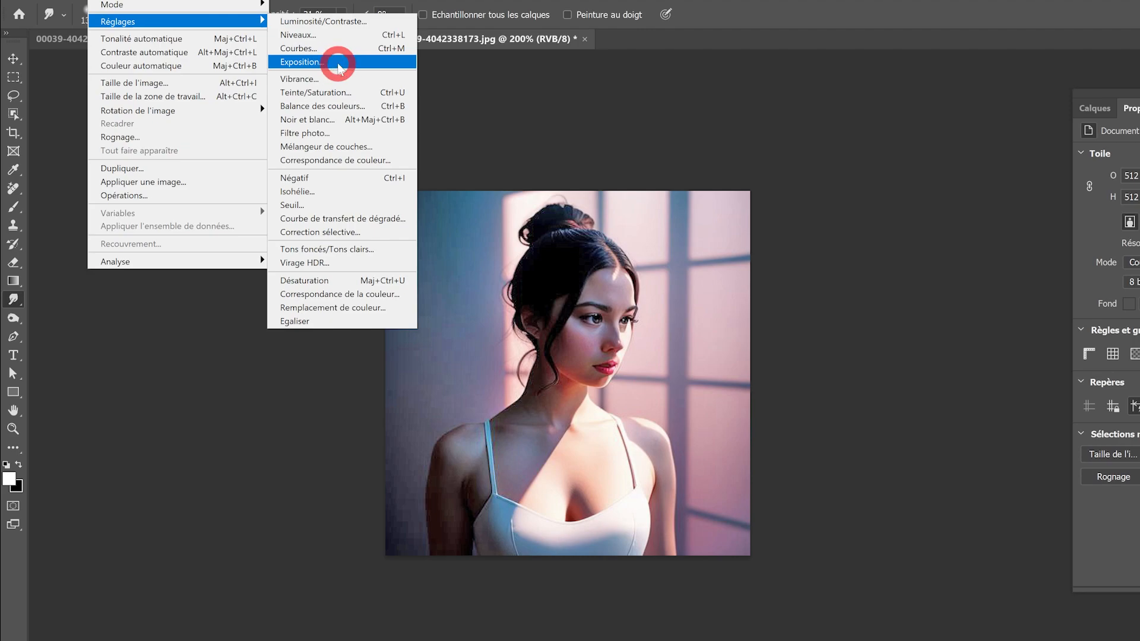
{"action": "left_click", "coordinate": [327, 119]}
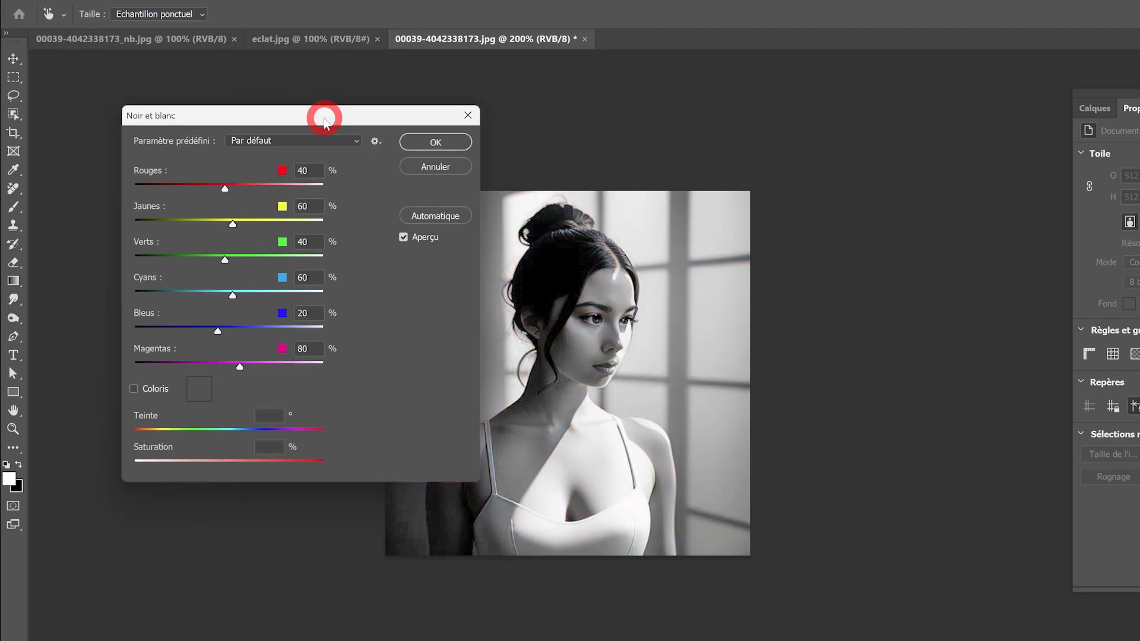
{"action": "left_click_drag", "start_coordinate": [325, 118], "coordinate": [258, 117]}
{"action": "left_click", "coordinate": [344, 219]}
{"action": "left_click", "coordinate": [325, 142]}
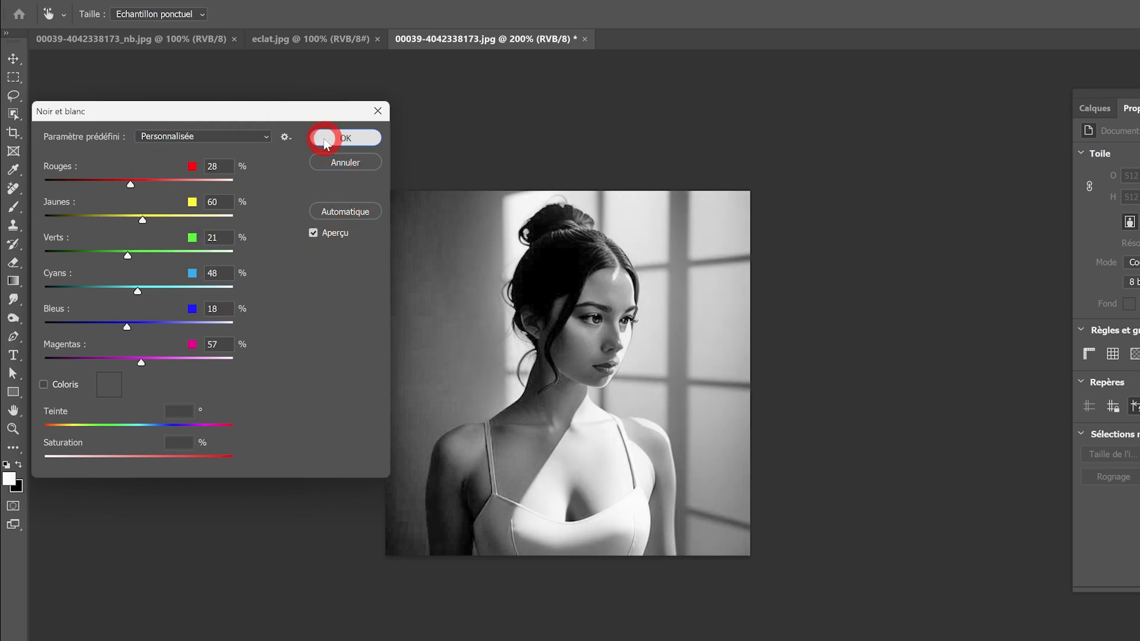
Step: Apply a Gaussian Blur with a radius of 7.0 pixels to the black-and-white portrait
{"action": "left_click", "coordinate": [528, 260]}
{"action": "left_click", "coordinate": [262, 2]}
{"action": "mouse_move", "coordinate": [285, 237]}
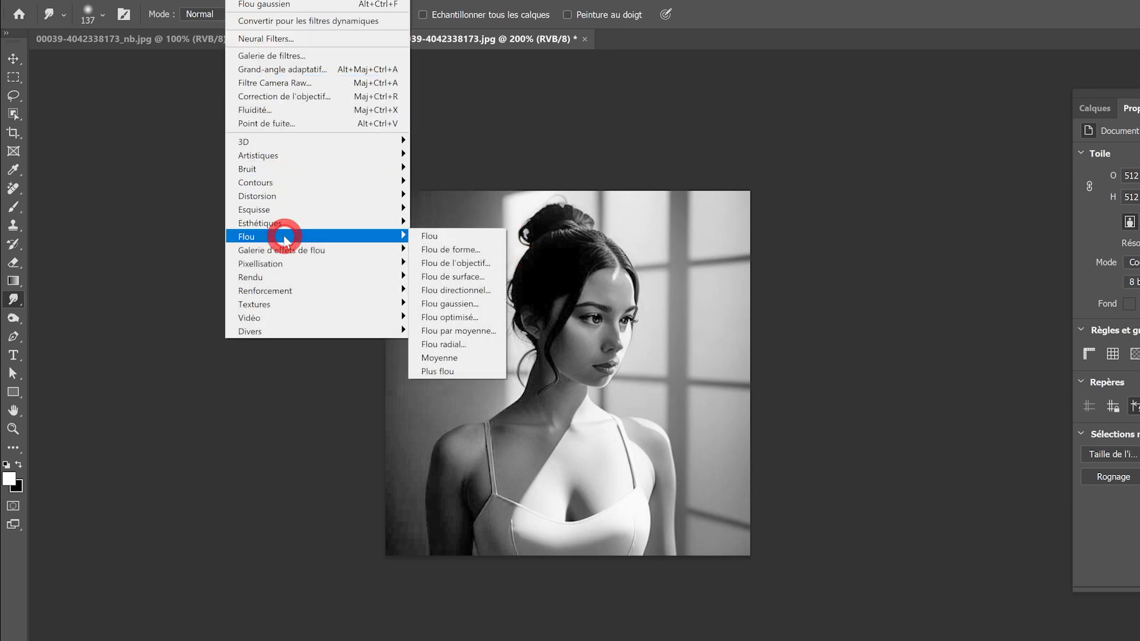
{"action": "left_click", "coordinate": [450, 303]}
{"action": "left_click_drag", "start_coordinate": [211, 364], "coordinate": [184, 370]}
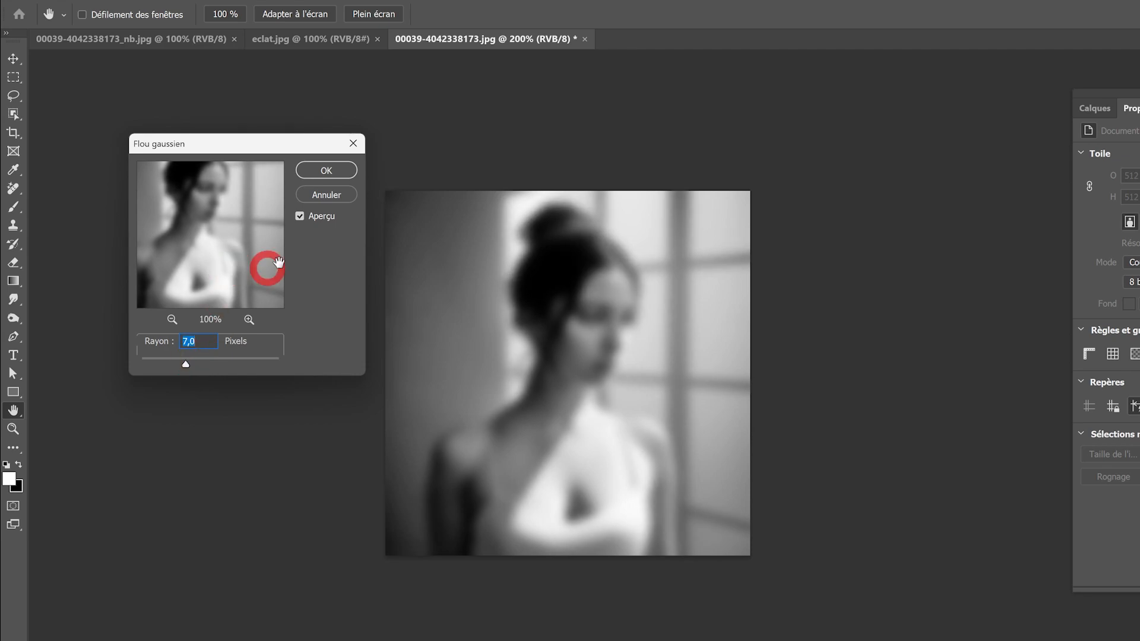
{"action": "left_click", "coordinate": [339, 172]}
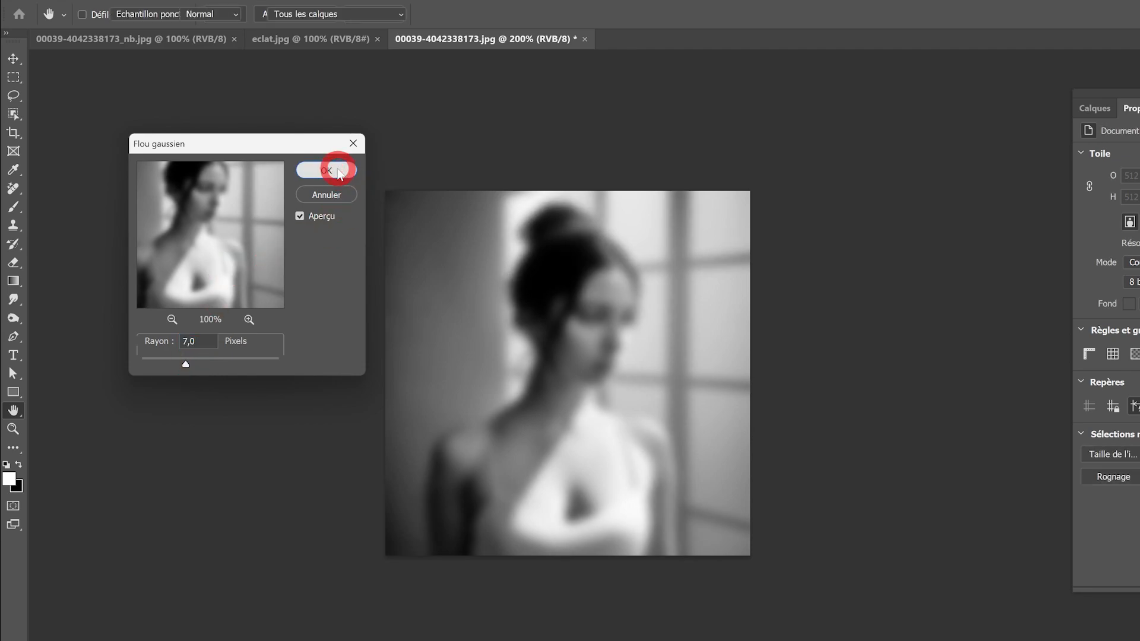
Step: Look at the light-burst image eclat.jpg, and return to the blurred portrait
{"action": "left_click", "coordinate": [305, 39]}
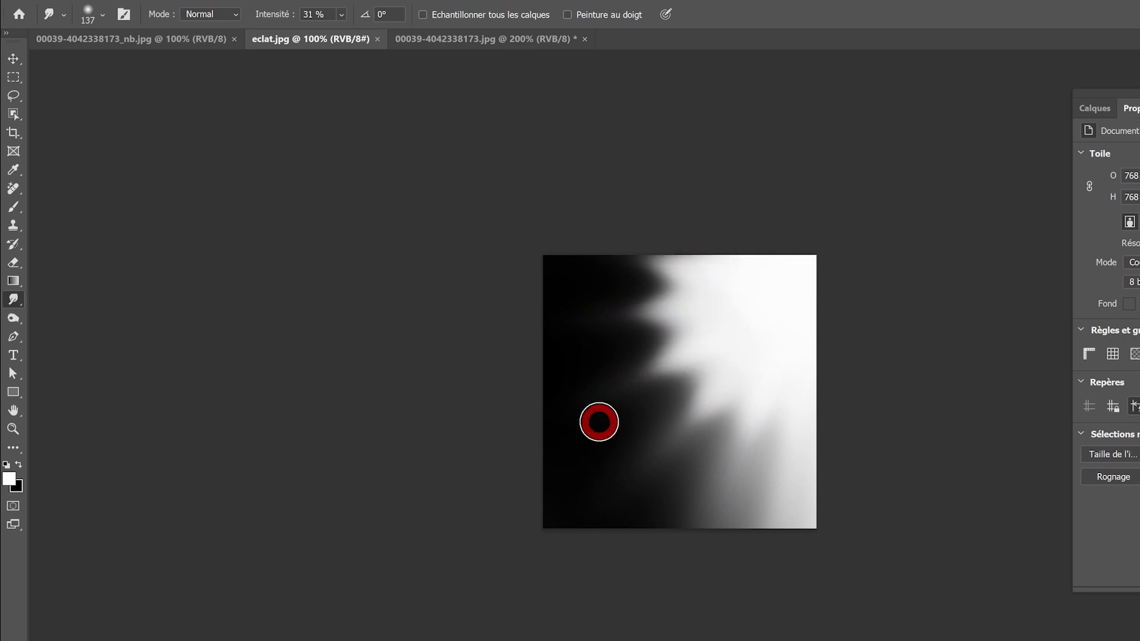
{"action": "left_click", "coordinate": [493, 40]}
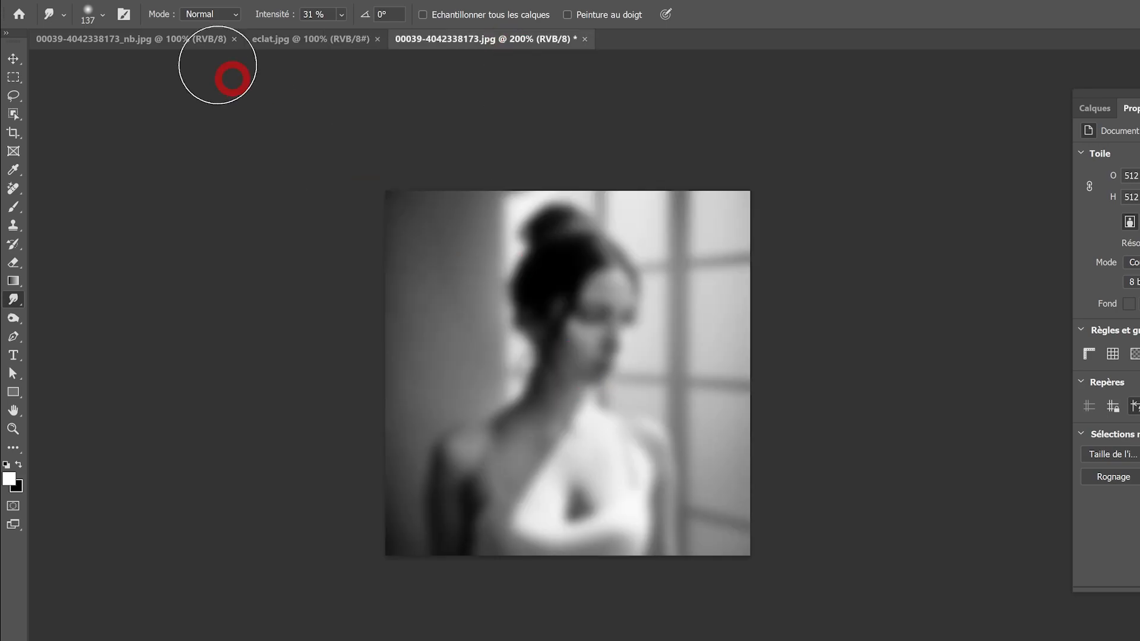
Step: Save a JPEG copy of the blurred portrait as nb_flou.jpg in the 69_Illumination folder
{"action": "left_click", "coordinate": [48, 2]}
{"action": "left_click", "coordinate": [67, 157]}
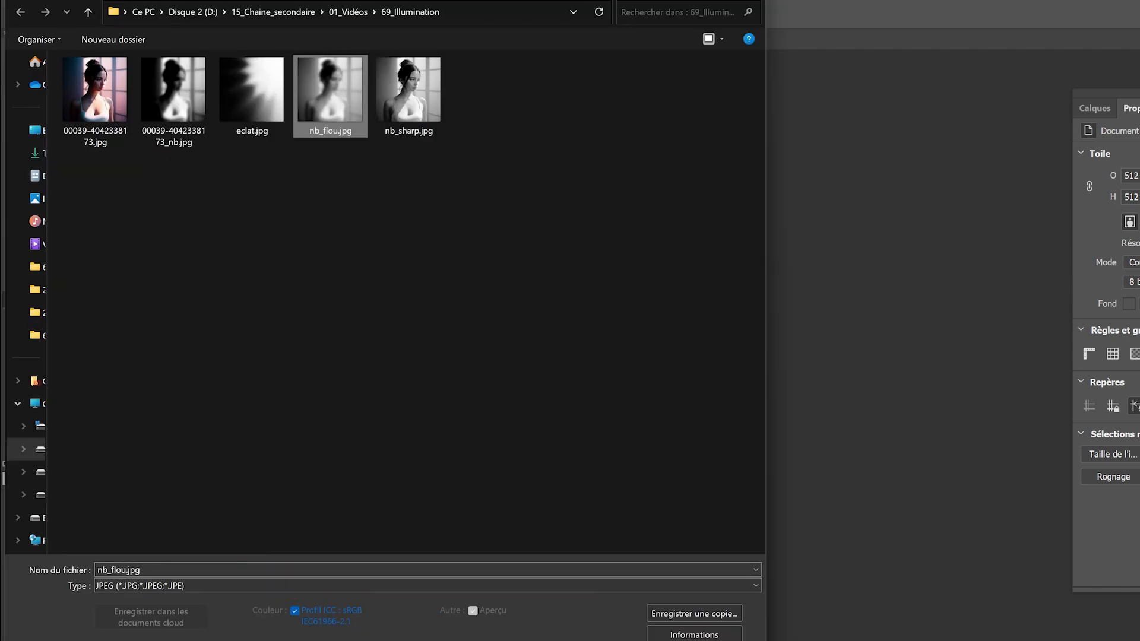
{"action": "left_click", "coordinate": [389, 130]}
{"action": "left_click", "coordinate": [648, 615]}
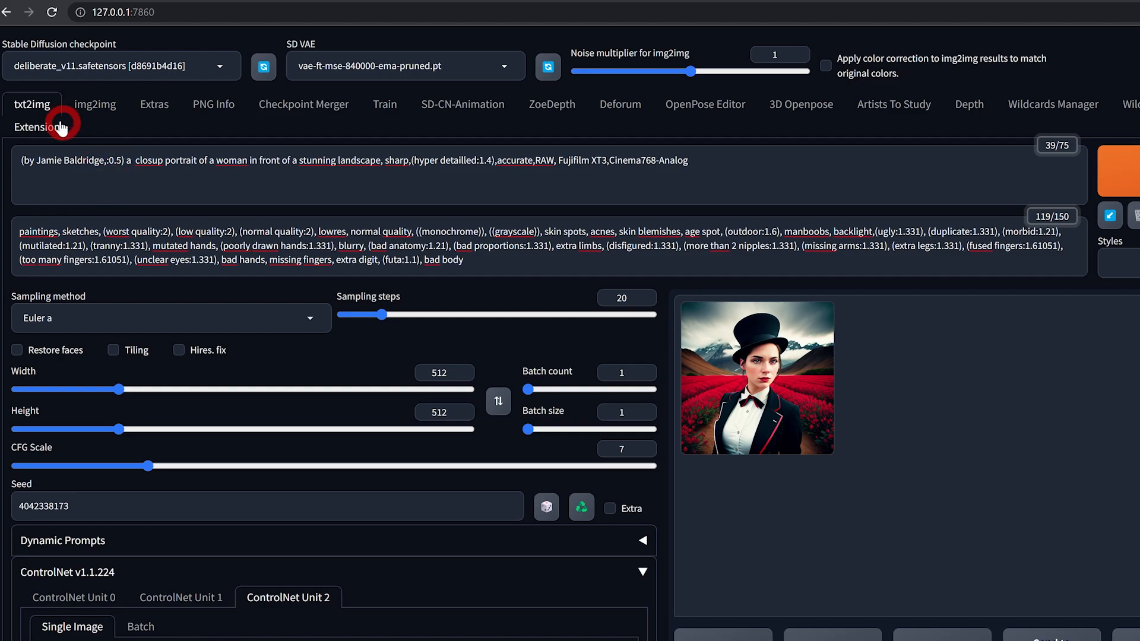
Step: Switch to txt2img in the Stable Diffusion web UI and remove the extra space before "closup" in the positive prompt
{"action": "left_click", "coordinate": [47, 110]}
{"action": "left_click", "coordinate": [152, 174]}
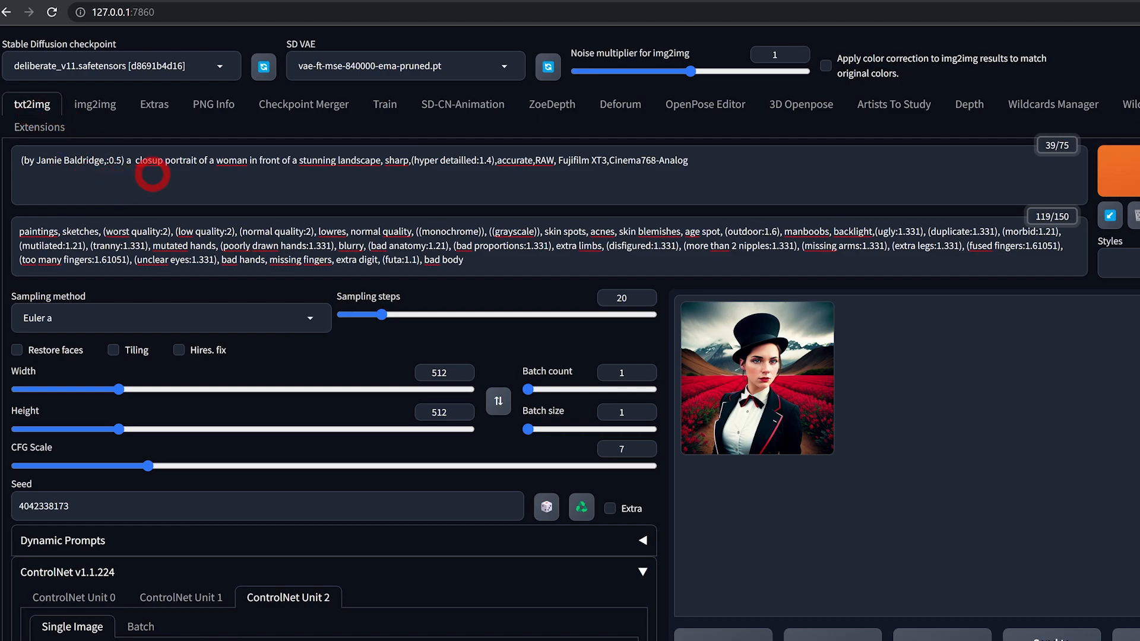
{"action": "left_click", "coordinate": [140, 161]}
{"action": "key", "text": "BackSpace"}
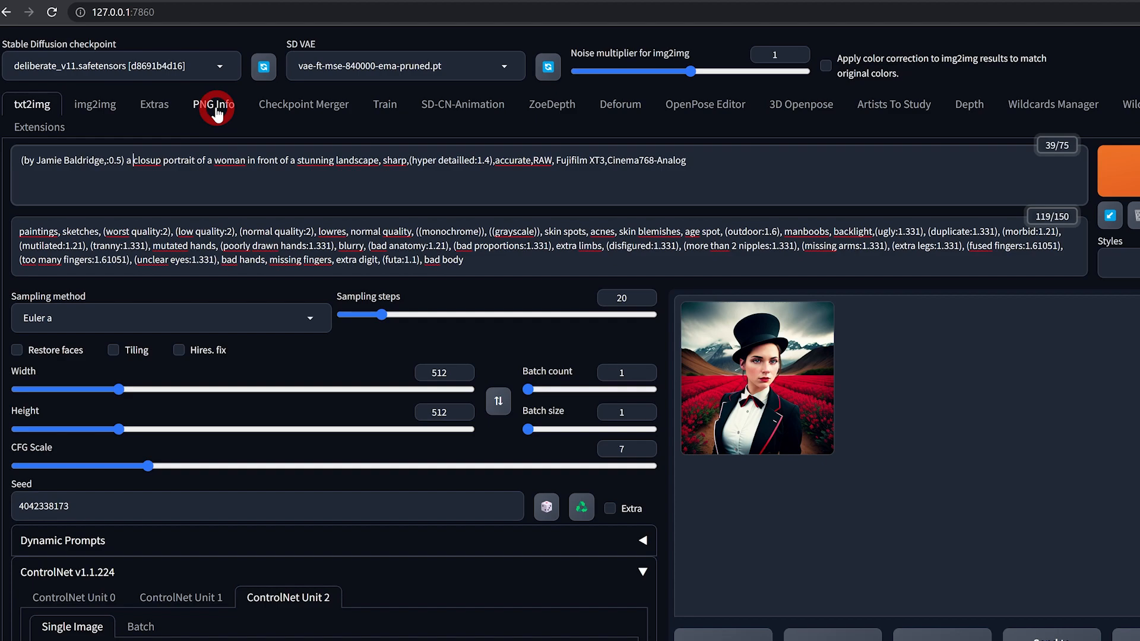
Step: Reset the txt2img seed to -1 so that each generation uses a random seed
{"action": "left_click", "coordinate": [488, 261]}
{"action": "scroll", "coordinate": [474, 262], "scroll_direction": "down", "scroll_amount": 1}
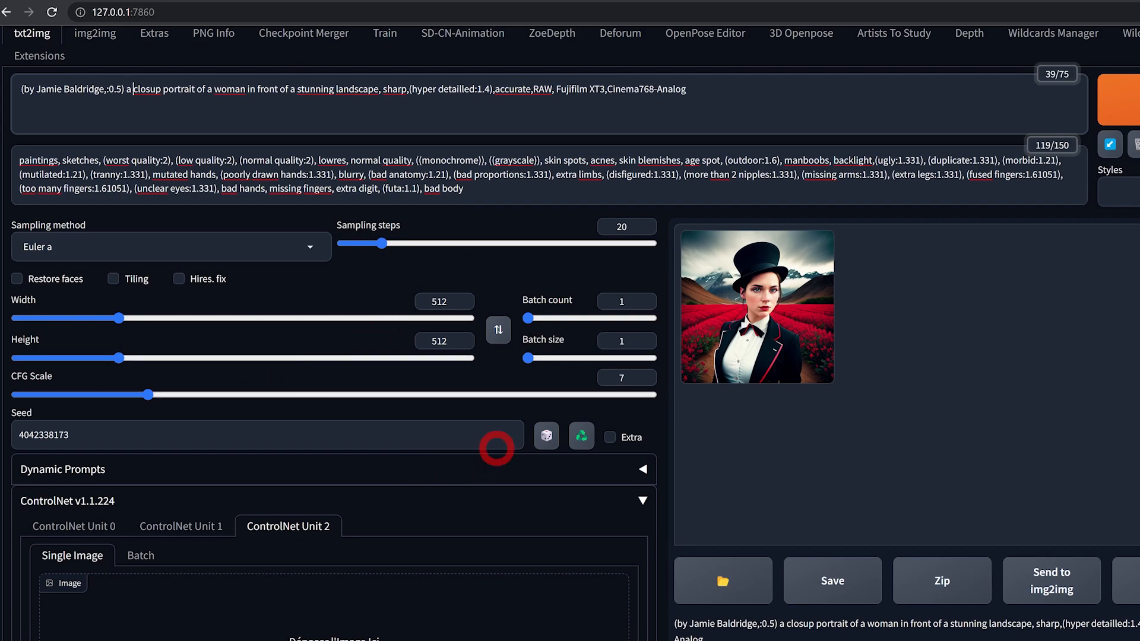
{"action": "left_click", "coordinate": [546, 435]}
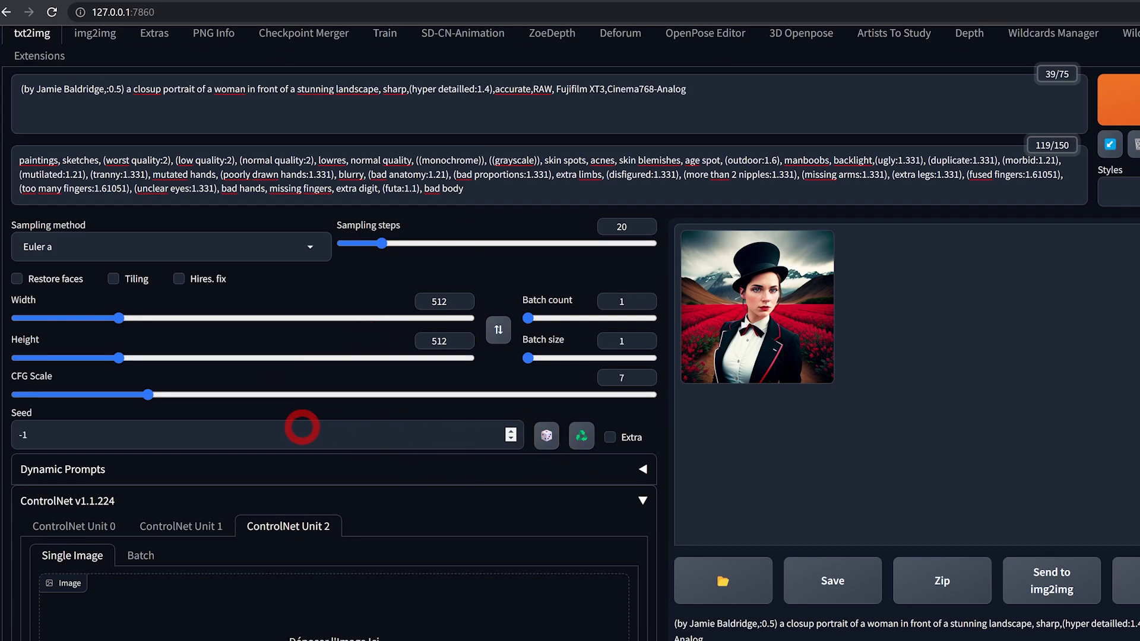
Step: Load the blurred portrait nb_flou.jpg into ControlNet Unit 0 with the illumination model and enable the unit
{"action": "scroll", "coordinate": [304, 427], "scroll_direction": "down", "scroll_amount": 1}
{"action": "left_click", "coordinate": [94, 460]}
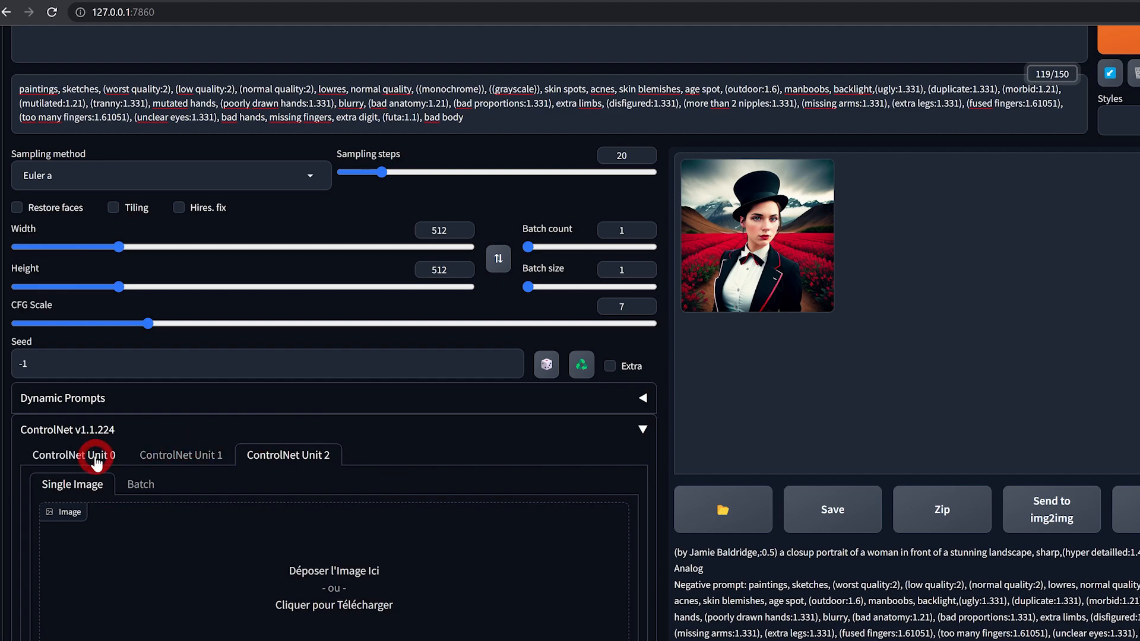
{"action": "scroll", "coordinate": [167, 429], "scroll_direction": "down", "scroll_amount": 2}
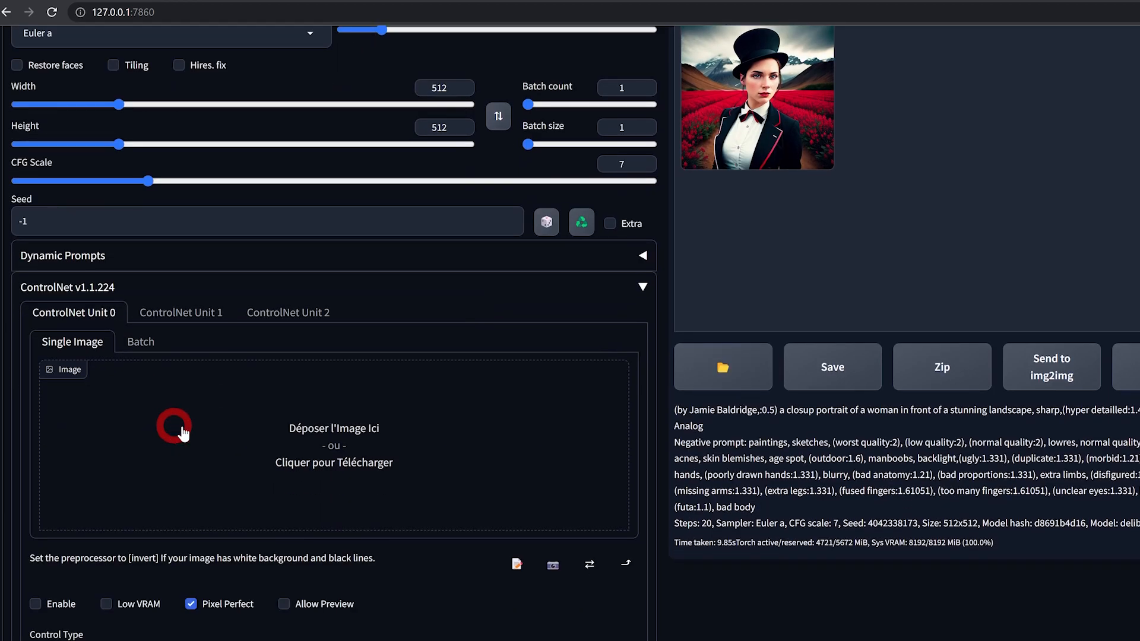
{"action": "scroll", "coordinate": [165, 427], "scroll_direction": "down", "scroll_amount": 2}
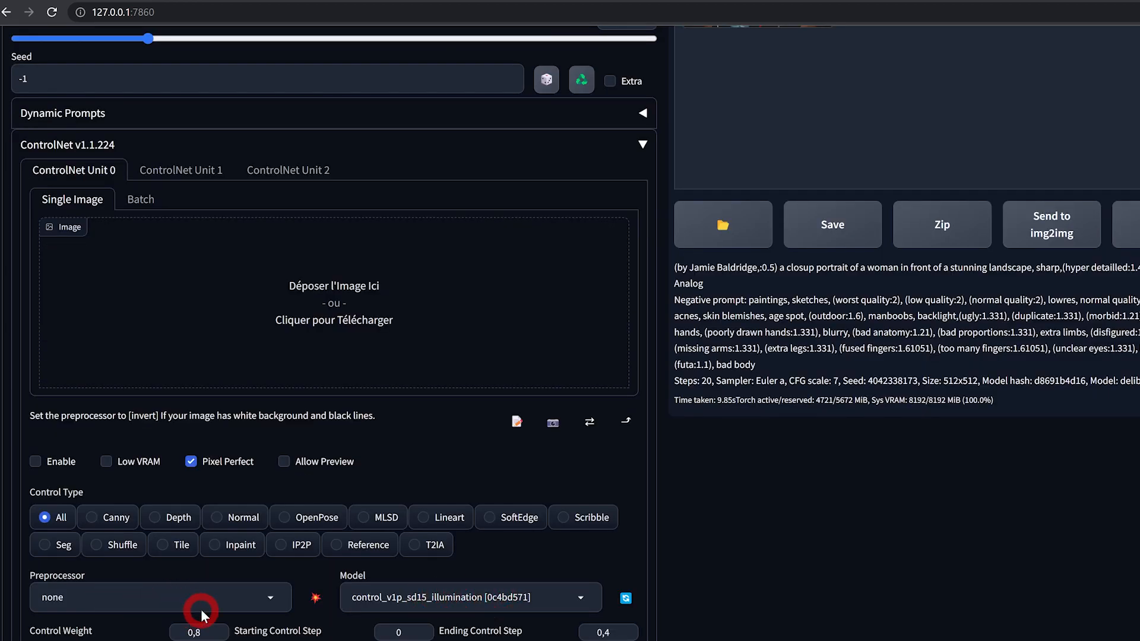
{"action": "scroll", "coordinate": [170, 571], "scroll_direction": "down", "scroll_amount": 2}
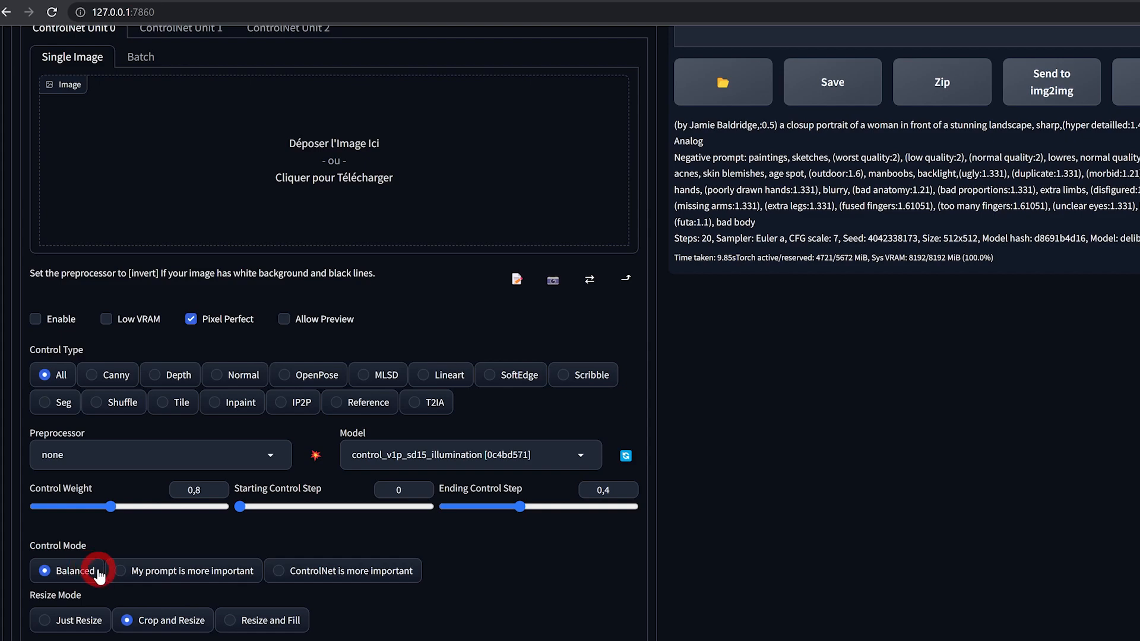
{"action": "scroll", "coordinate": [308, 410], "scroll_direction": "up", "scroll_amount": 3}
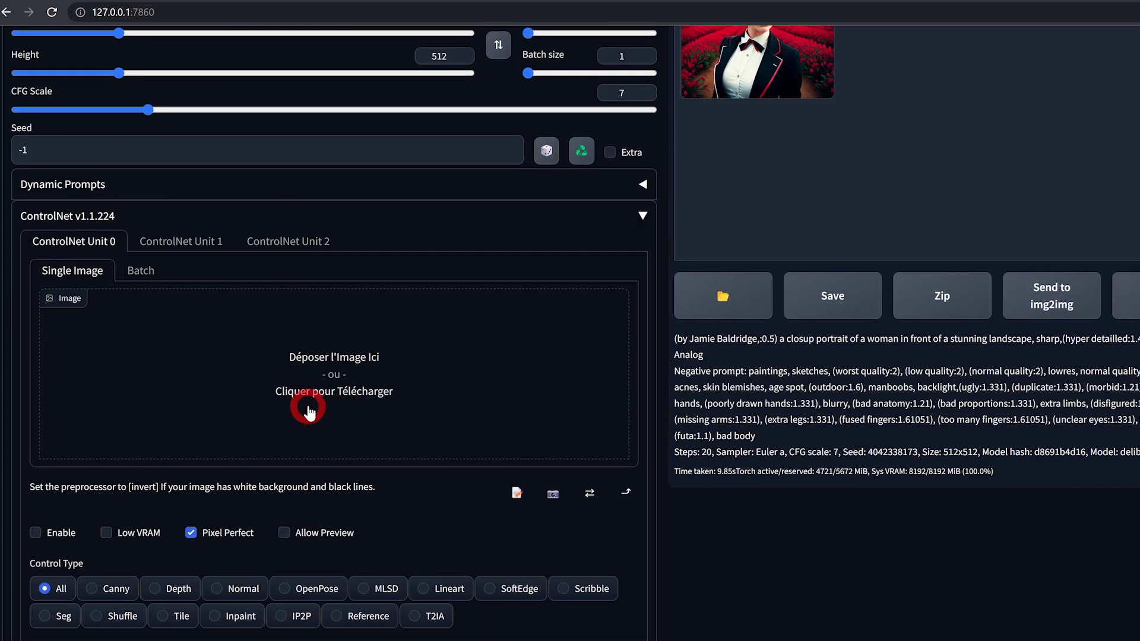
{"action": "left_click", "coordinate": [326, 375]}
{"action": "left_click", "coordinate": [329, 105]}
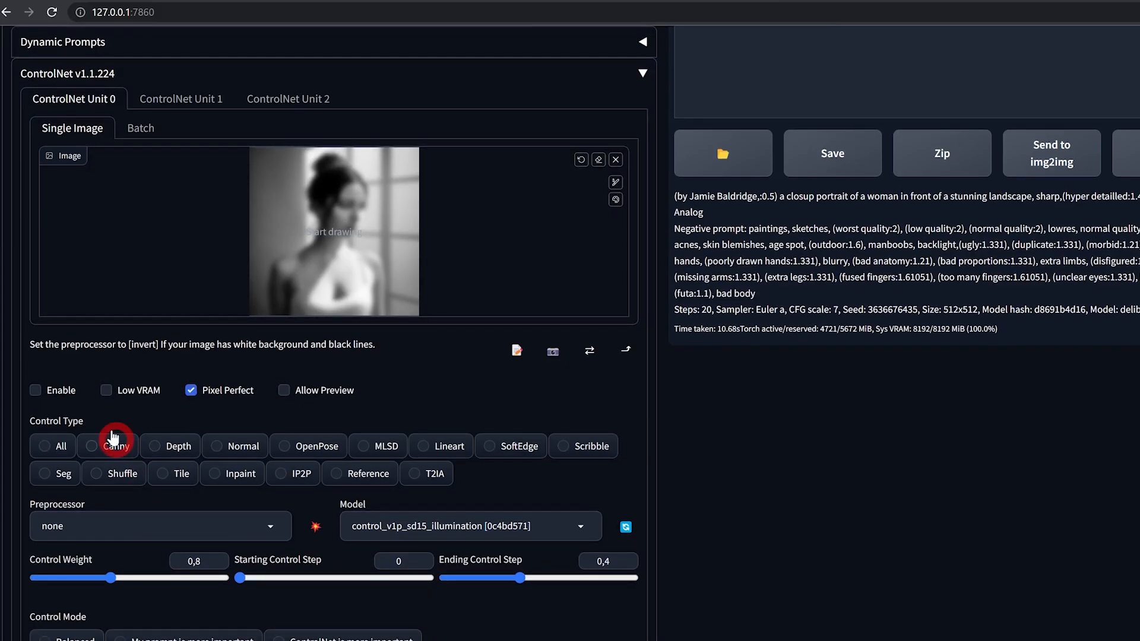
{"action": "left_click", "coordinate": [36, 390]}
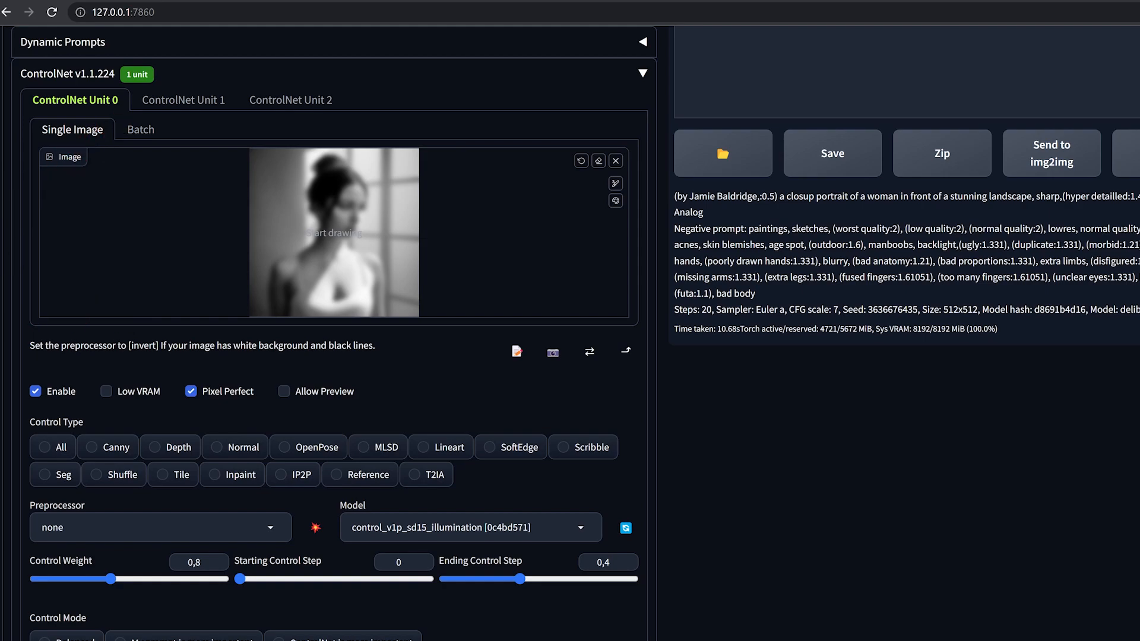
Step: Generate a txt2img image guided by the blurred illumination map and inspect the result enlarged
{"action": "scroll", "coordinate": [929, 368], "scroll_direction": "up", "scroll_amount": 7}
{"action": "left_click", "coordinate": [928, 369]}
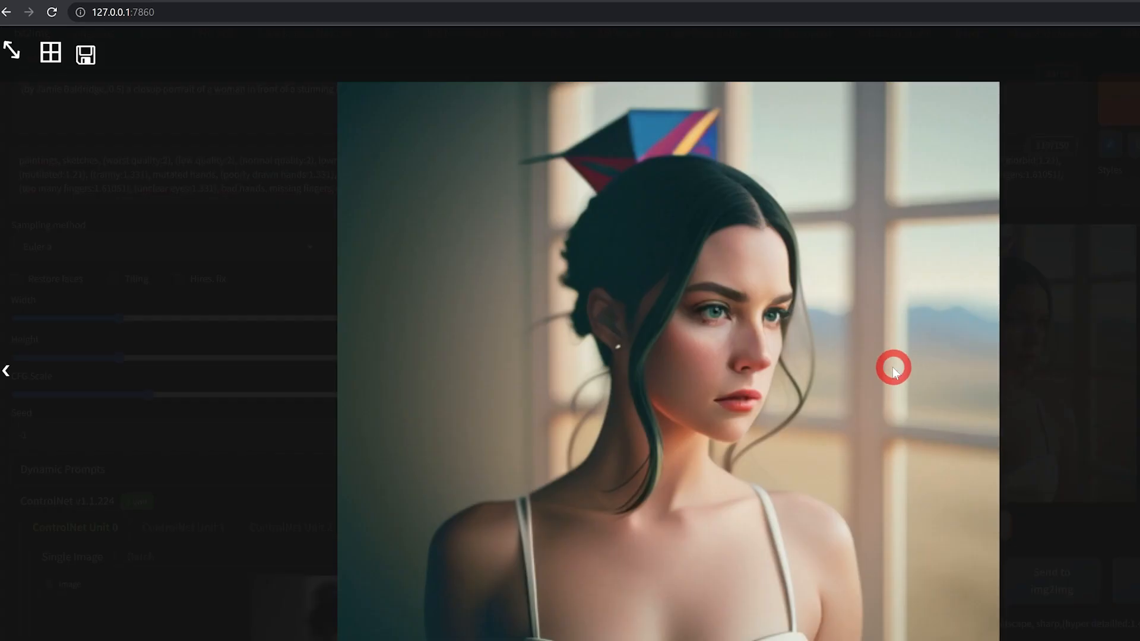
{"action": "left_click", "coordinate": [707, 308]}
Step: Compare the generated image with the original portrait held in PNG Info, returning to txt2img
{"action": "scroll", "coordinate": [407, 305], "scroll_direction": "up", "scroll_amount": 3}
{"action": "left_click", "coordinate": [236, 115]}
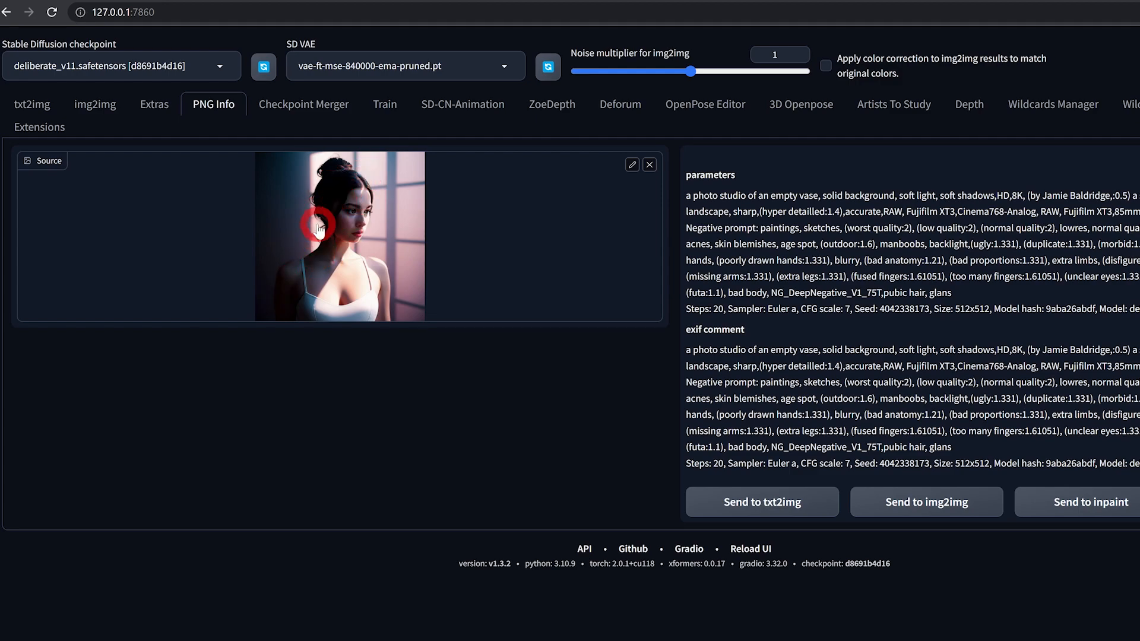
{"action": "left_click", "coordinate": [35, 107]}
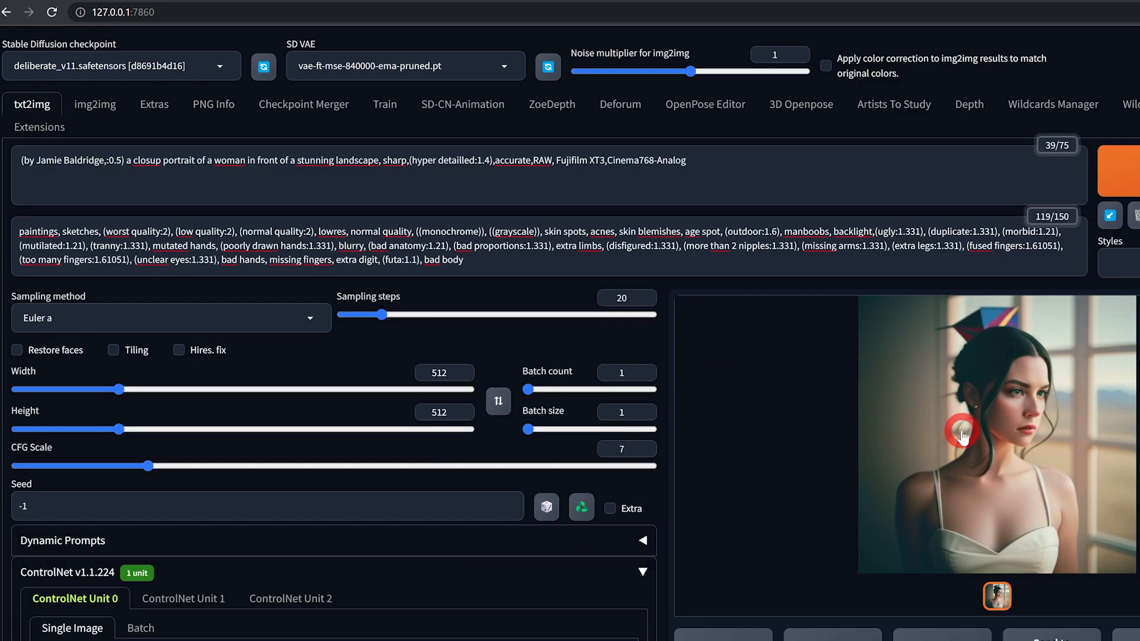
{"action": "left_click", "coordinate": [991, 406]}
{"action": "left_click", "coordinate": [827, 379]}
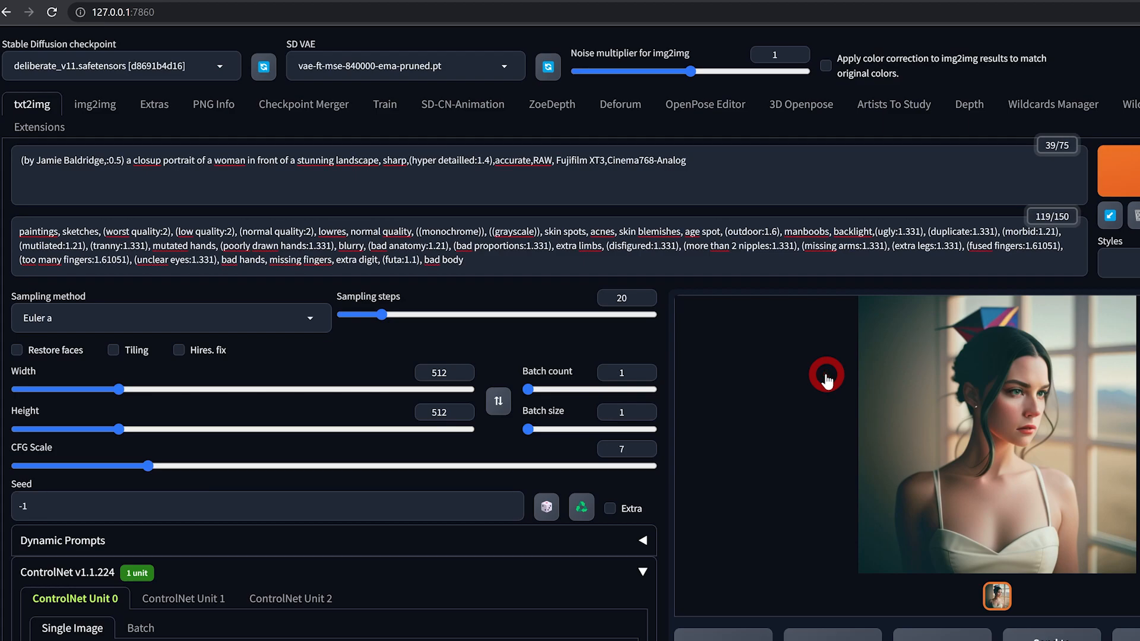
Step: Replace the ControlNet Unit 0 image with the sharp portrait nb_sharp.jpg and generate a new image
{"action": "scroll", "coordinate": [819, 375], "scroll_direction": "down", "scroll_amount": 5}
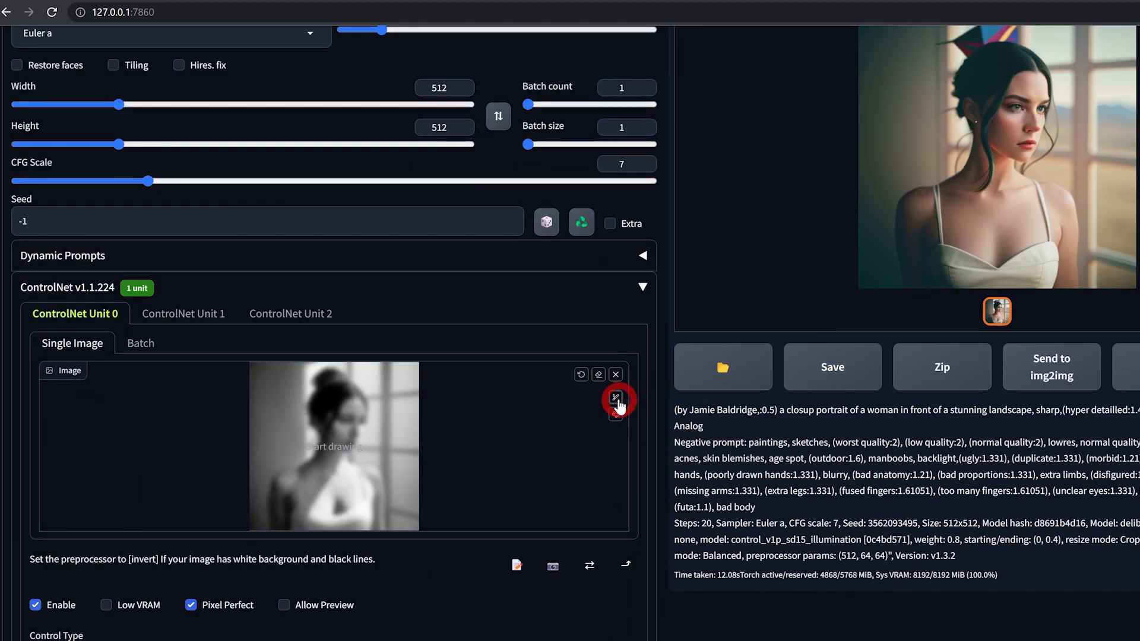
{"action": "left_click", "coordinate": [615, 375]}
{"action": "left_click", "coordinate": [335, 445]}
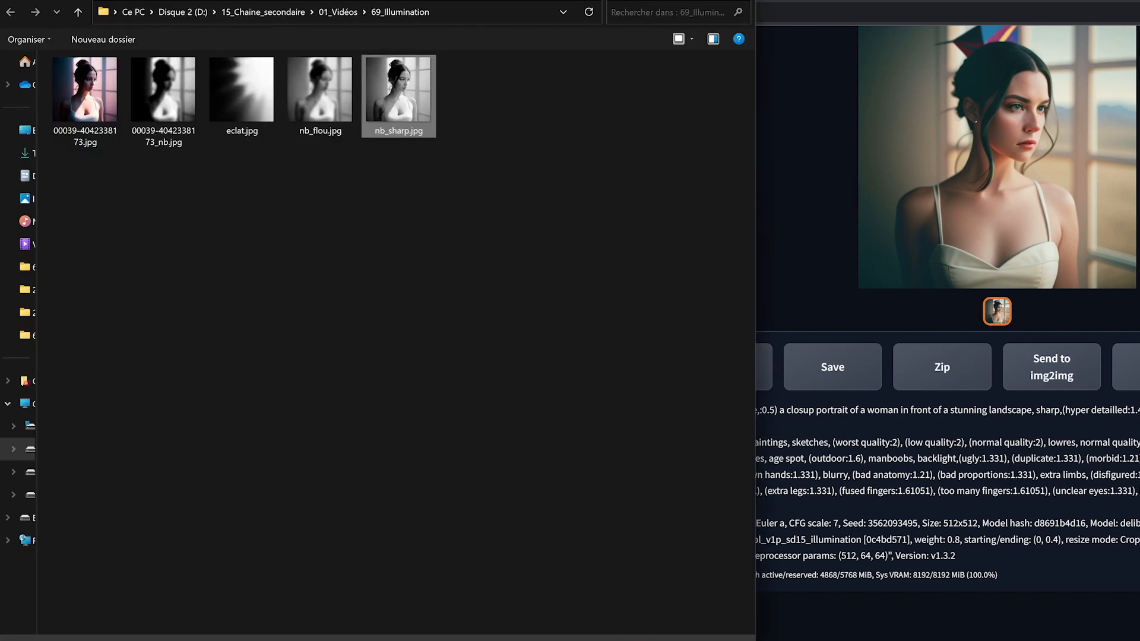
{"action": "key", "text": "Escape"}
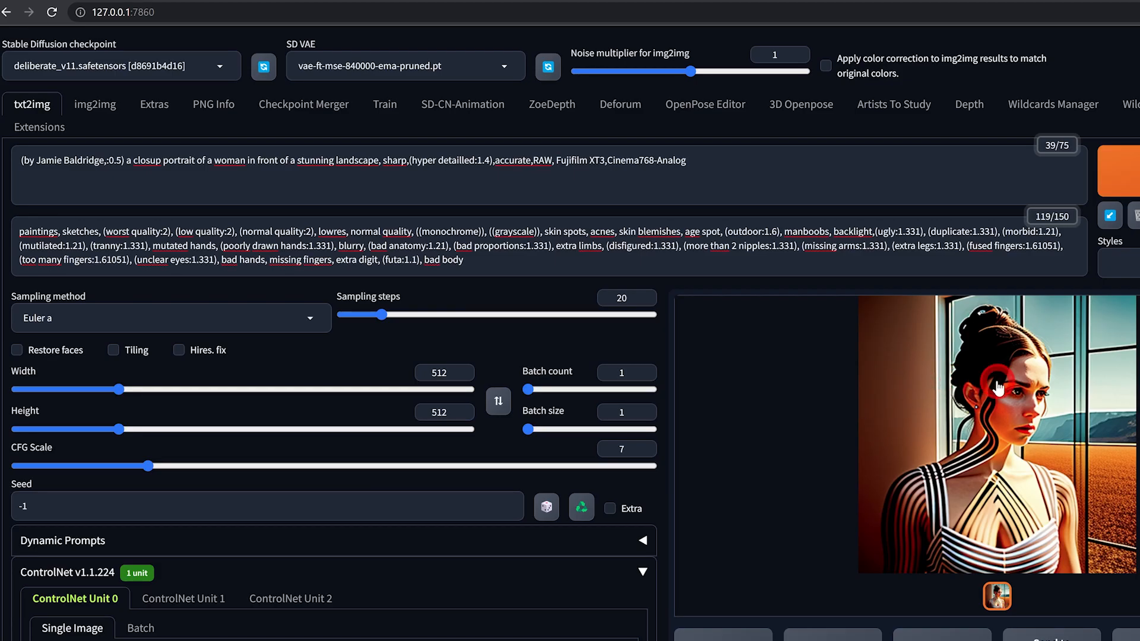
Step: Examine the image generated from the sharp portrait at enlarged size, checking its light and details
{"action": "left_click", "coordinate": [997, 380]}
{"action": "left_click", "coordinate": [501, 440]}
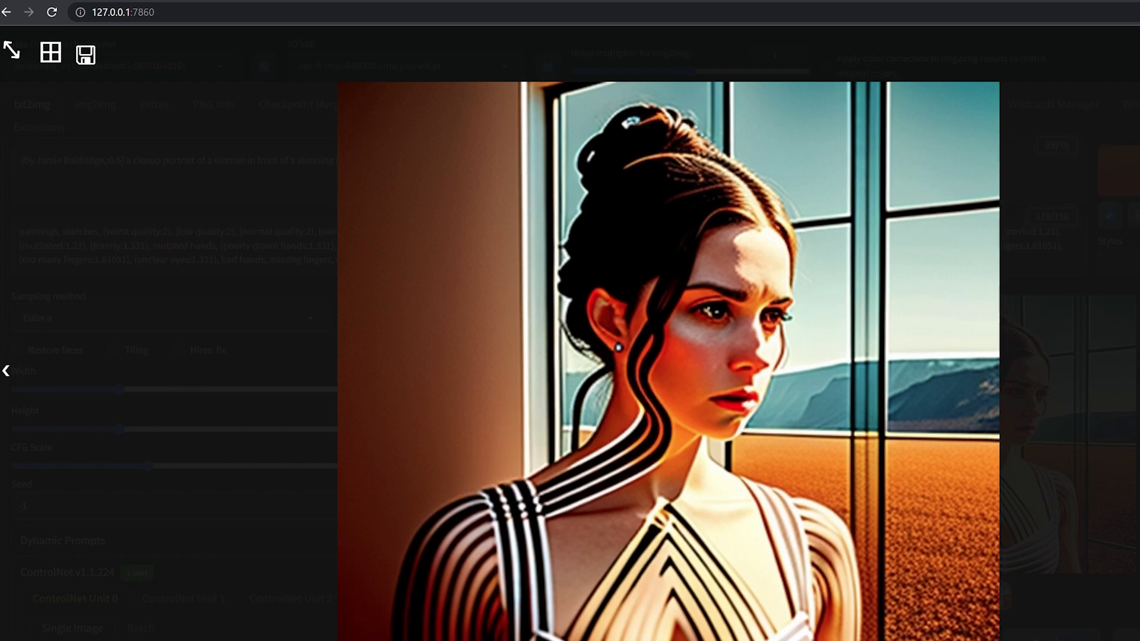
{"action": "key", "text": "Escape"}
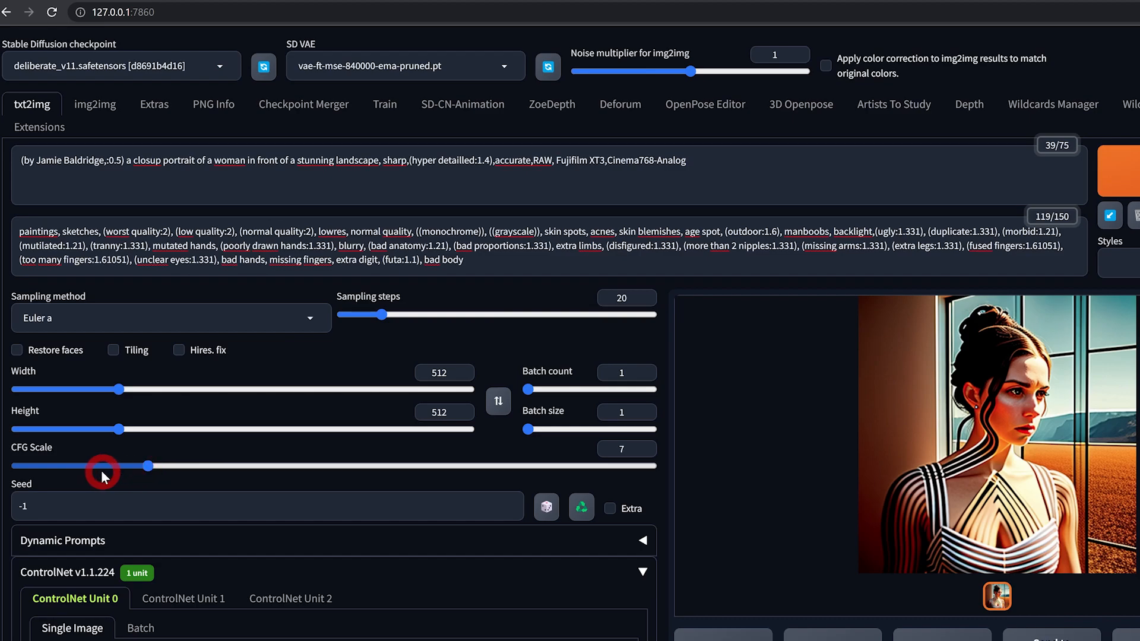
{"action": "left_click", "coordinate": [944, 405]}
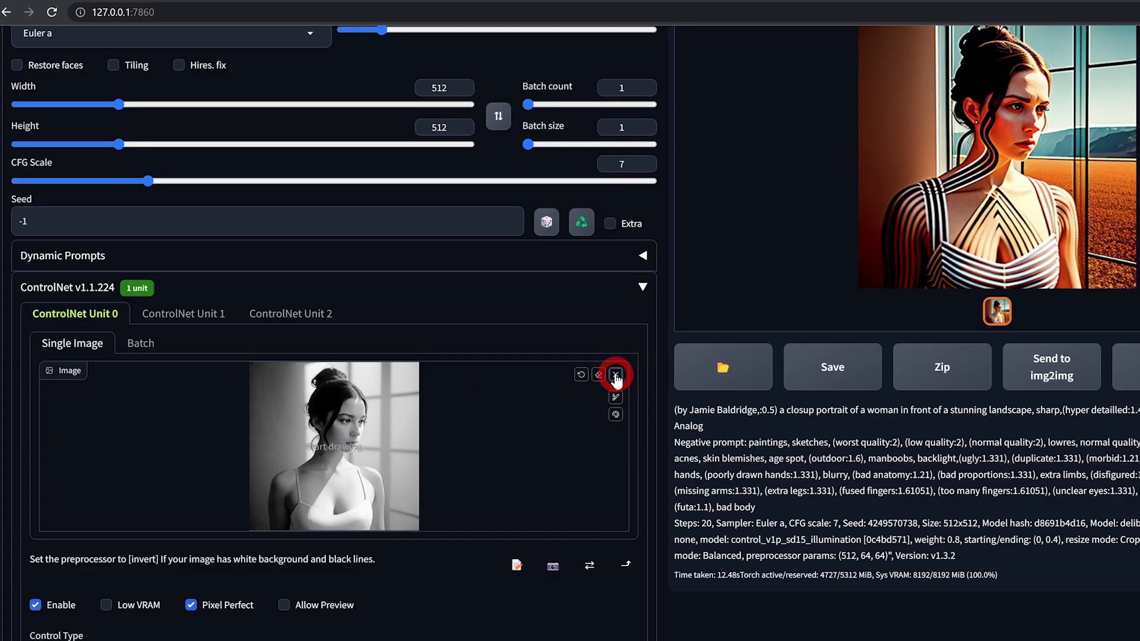
Step: Put the blurred portrait nb_flou.jpg back into ControlNet Unit 0 and disable that unit
{"action": "left_click", "coordinate": [613, 372]}
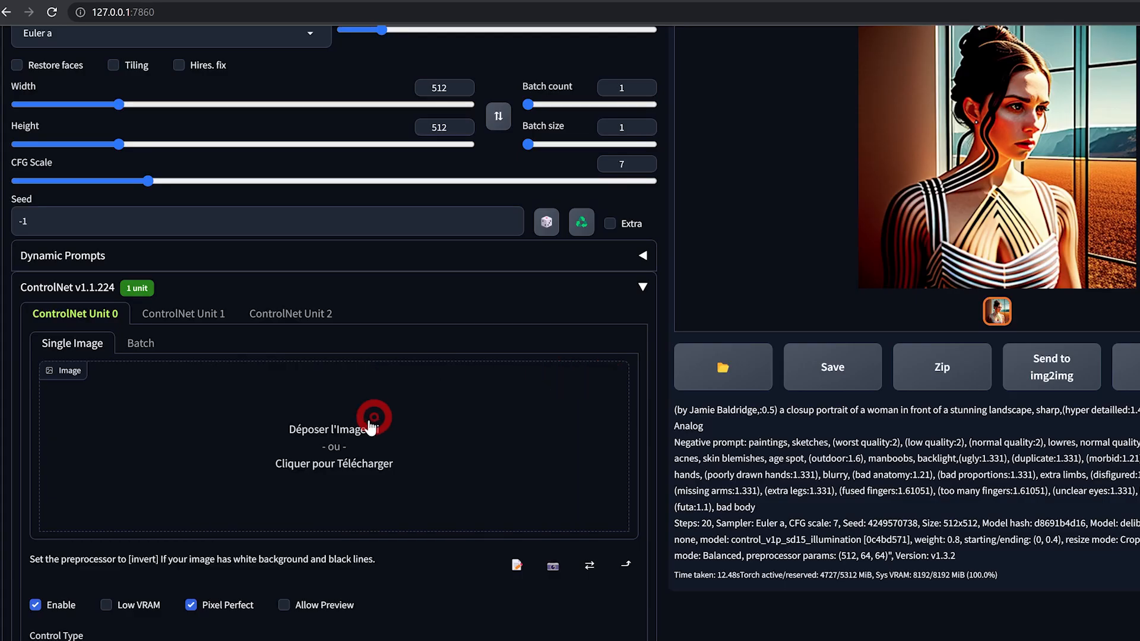
{"action": "left_click", "coordinate": [323, 452]}
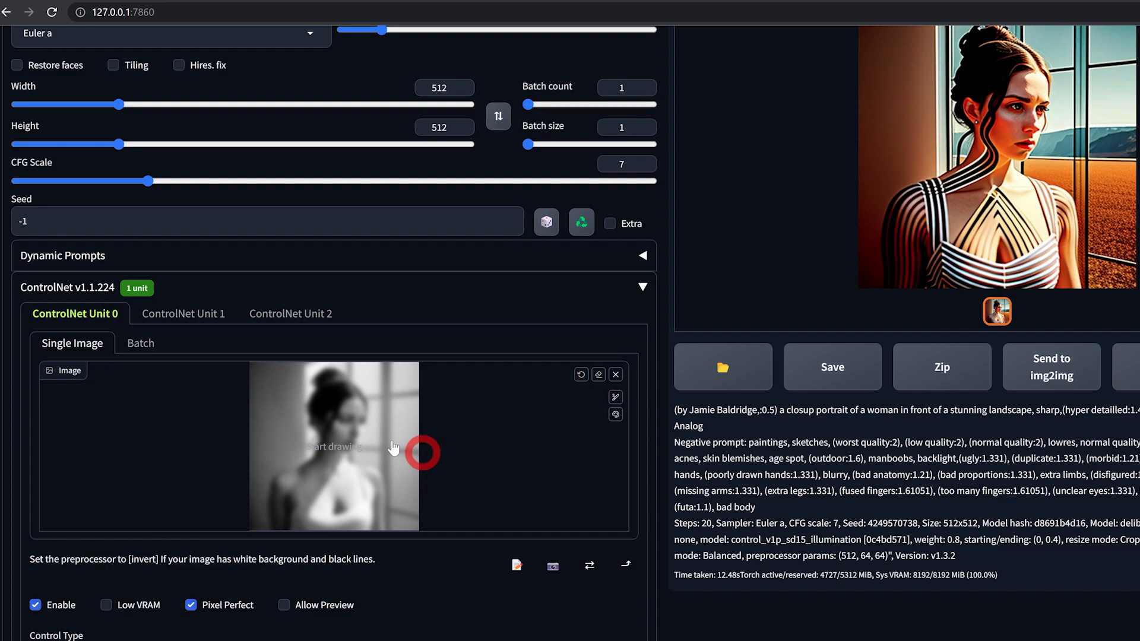
{"action": "left_click", "coordinate": [35, 604]}
Step: Load nb_flou.jpg into ControlNet Unit 1 with the control_v1p_sd15_brightness model and enable the unit
{"action": "left_click", "coordinate": [176, 315]}
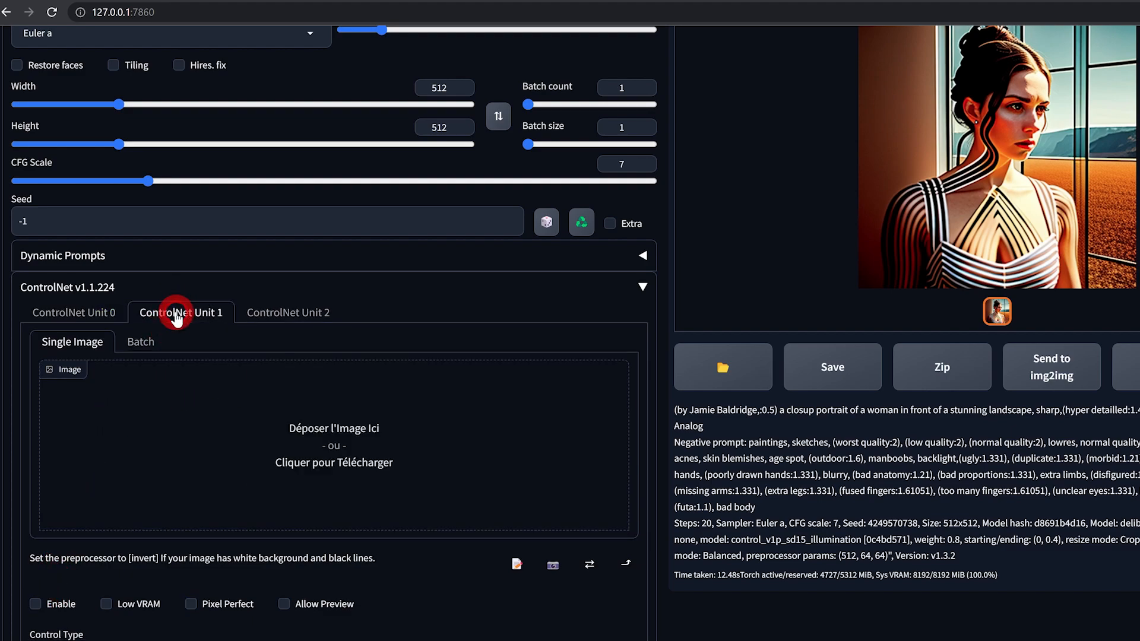
{"action": "scroll", "coordinate": [331, 421], "scroll_direction": "down", "scroll_amount": 2}
{"action": "left_click", "coordinate": [446, 597]}
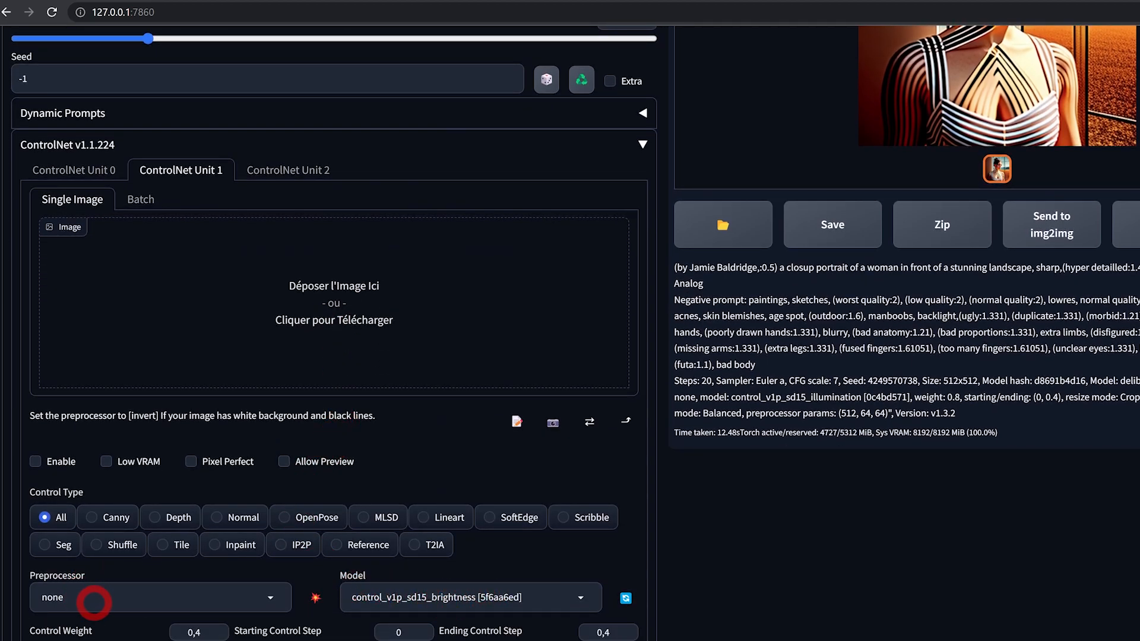
{"action": "scroll", "coordinate": [107, 591], "scroll_direction": "down", "scroll_amount": 2}
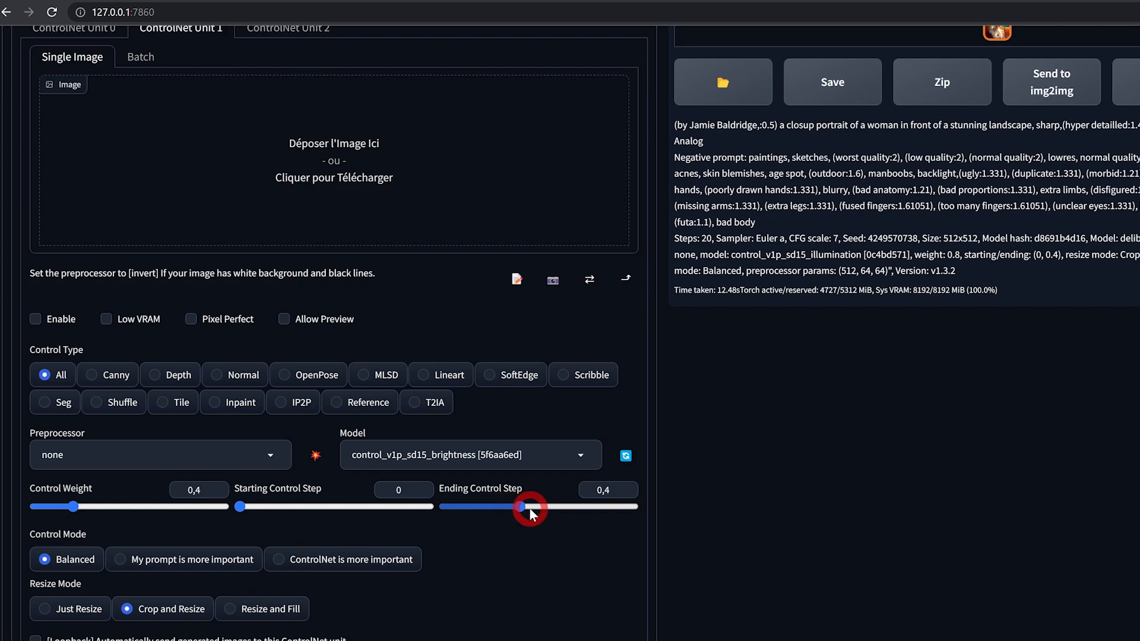
{"action": "scroll", "coordinate": [507, 507], "scroll_direction": "up", "scroll_amount": 2}
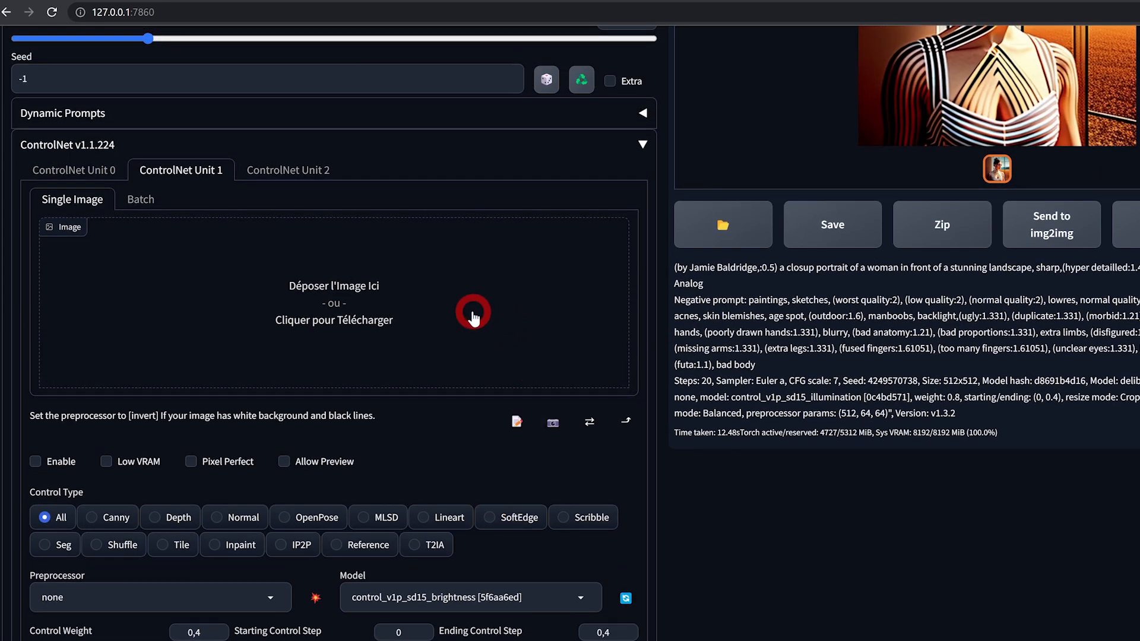
{"action": "left_click", "coordinate": [331, 303]}
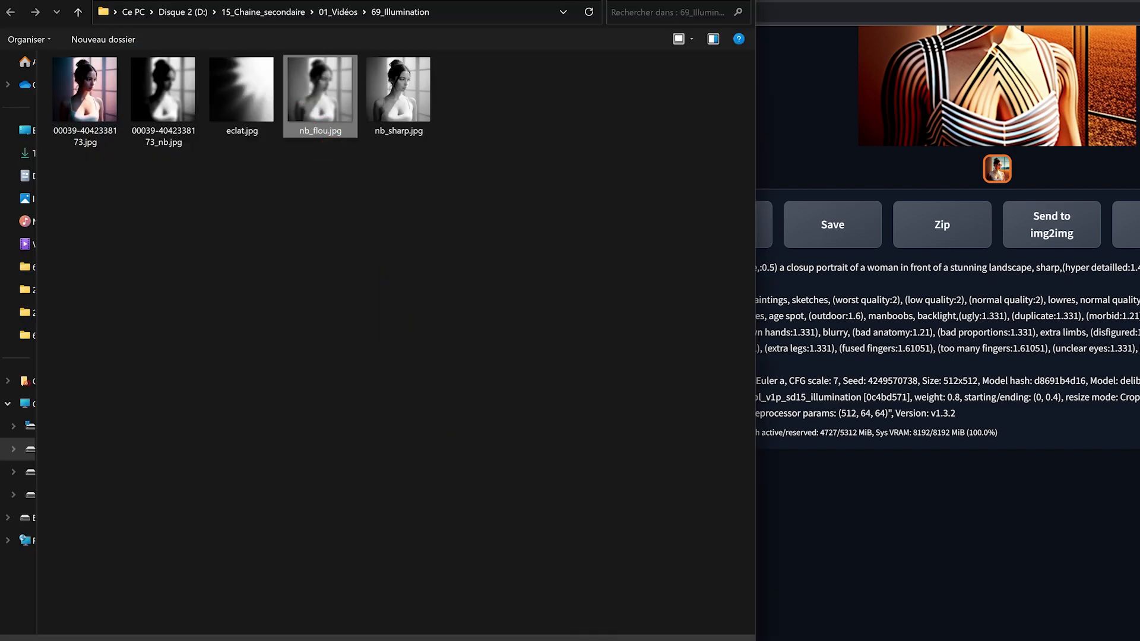
{"action": "double_click", "coordinate": [320, 97]}
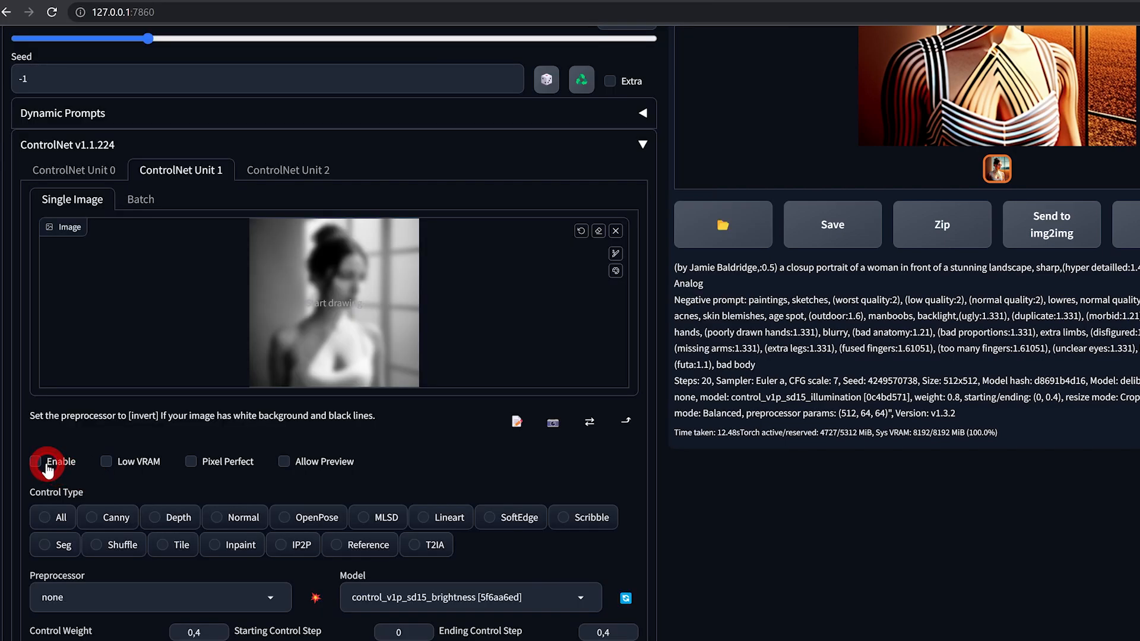
{"action": "left_click", "coordinate": [37, 462]}
Step: Generate an image with the brightness unit and compare the enlarged result with the blurred source portrait
{"action": "scroll", "coordinate": [237, 404], "scroll_direction": "up", "scroll_amount": 2}
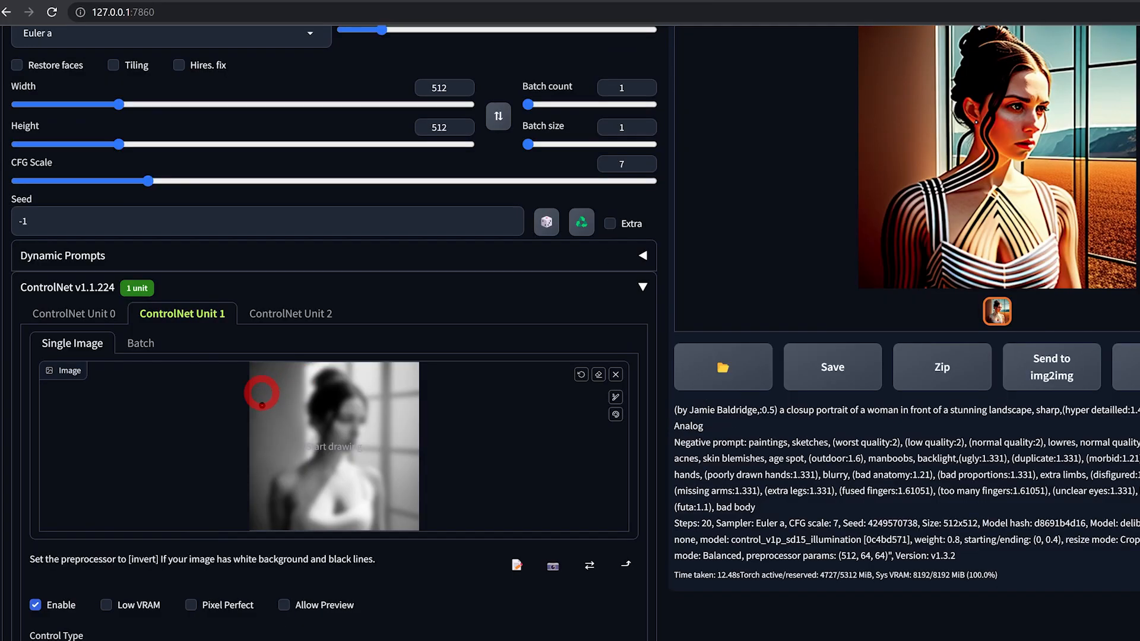
{"action": "scroll", "coordinate": [347, 481], "scroll_direction": "down", "scroll_amount": 2}
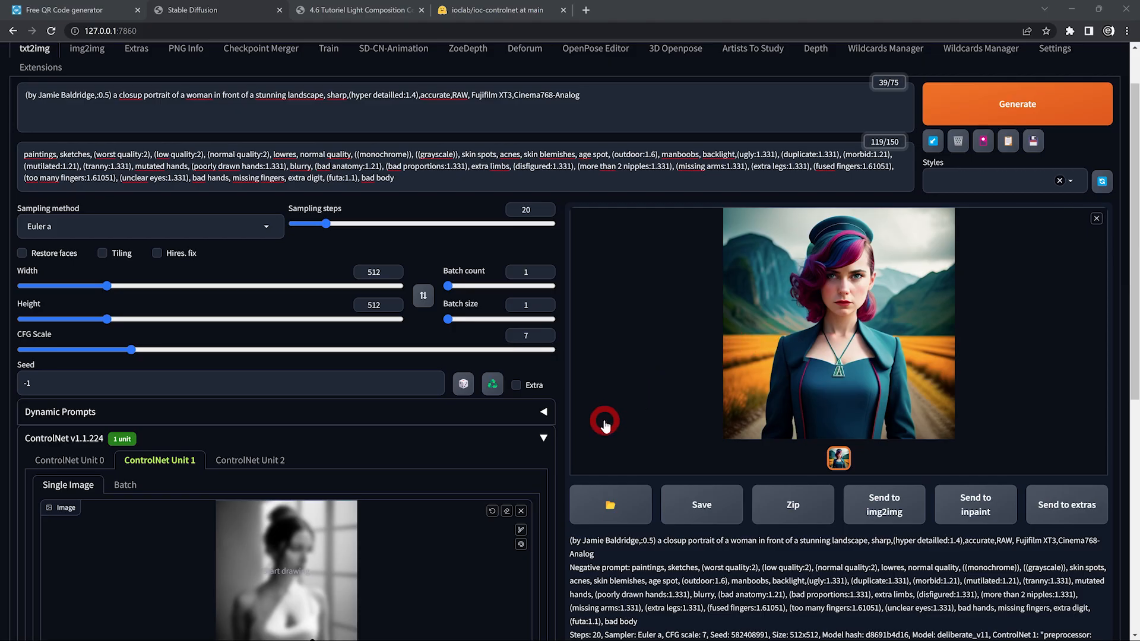
{"action": "scroll", "coordinate": [601, 380], "scroll_direction": "down", "scroll_amount": 1}
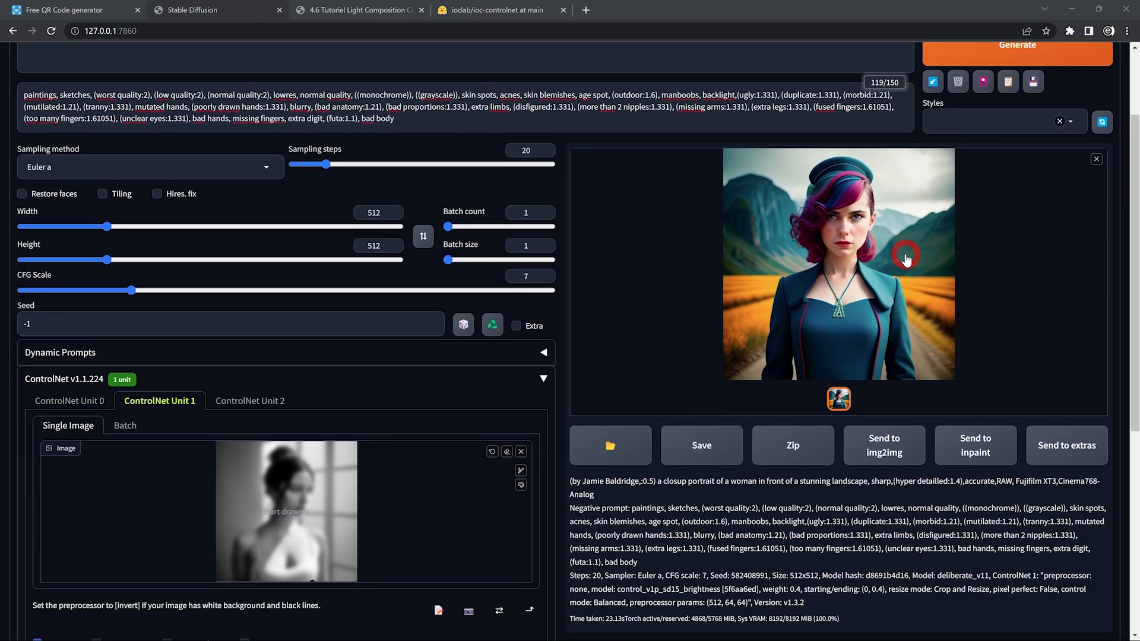
{"action": "scroll", "coordinate": [328, 342], "scroll_direction": "down", "scroll_amount": 2}
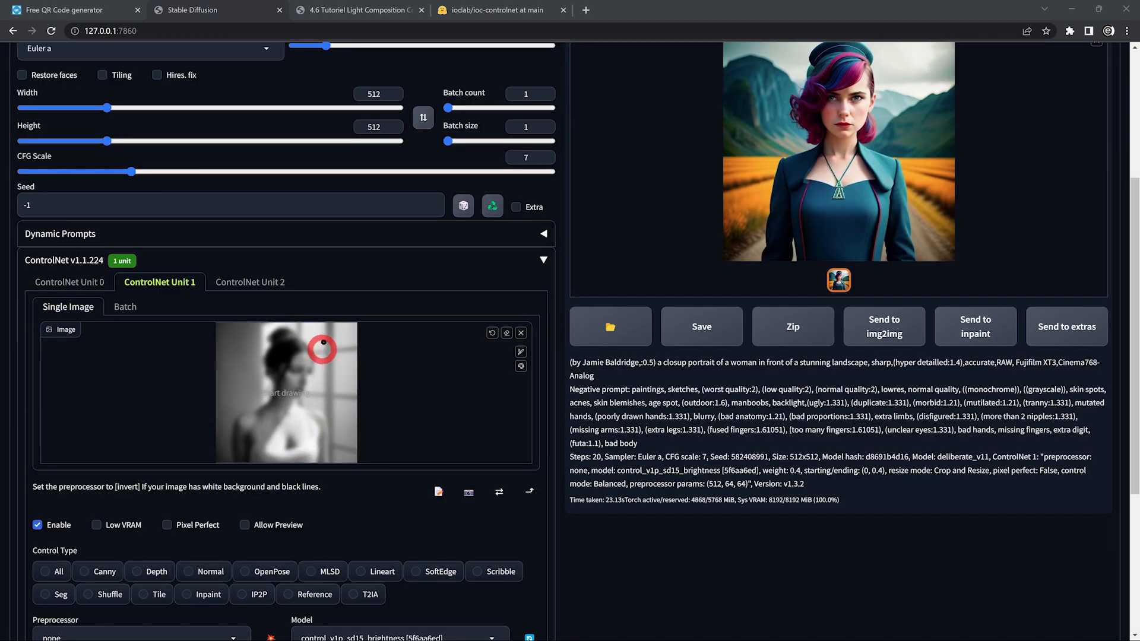
{"action": "scroll", "coordinate": [288, 418], "scroll_direction": "up", "scroll_amount": 2}
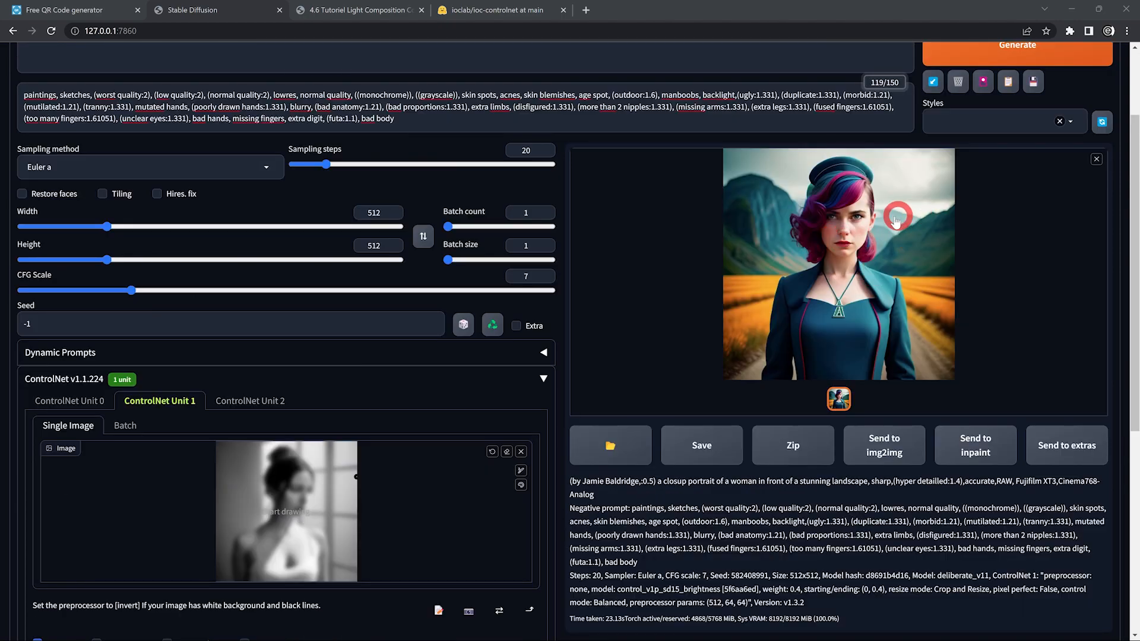
{"action": "left_click", "coordinate": [883, 221]}
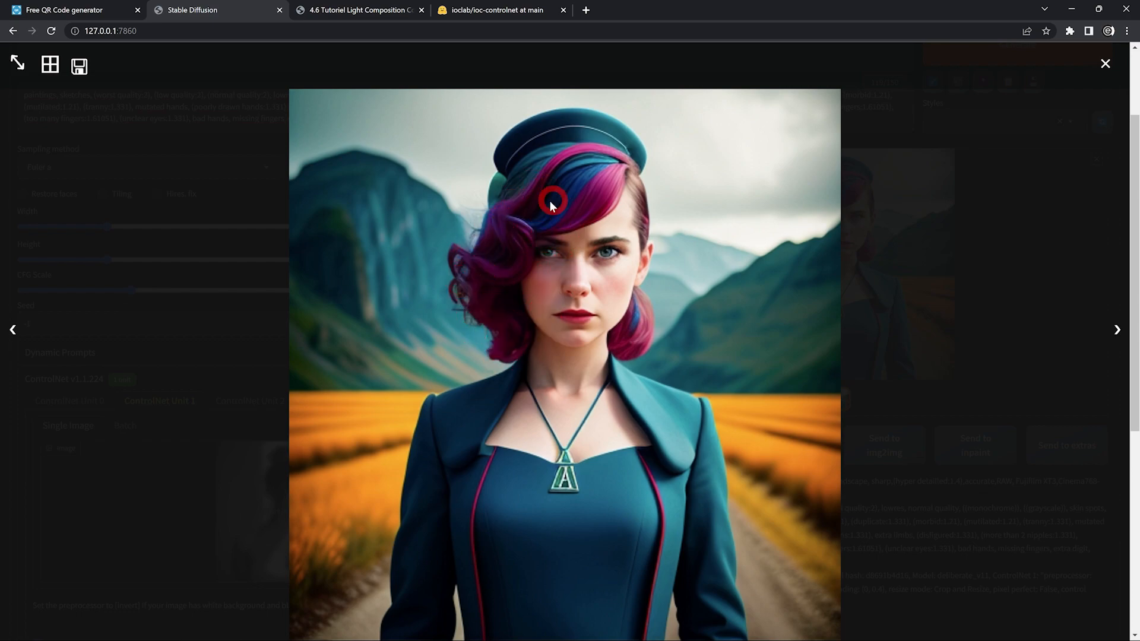
{"action": "left_click", "coordinate": [679, 288]}
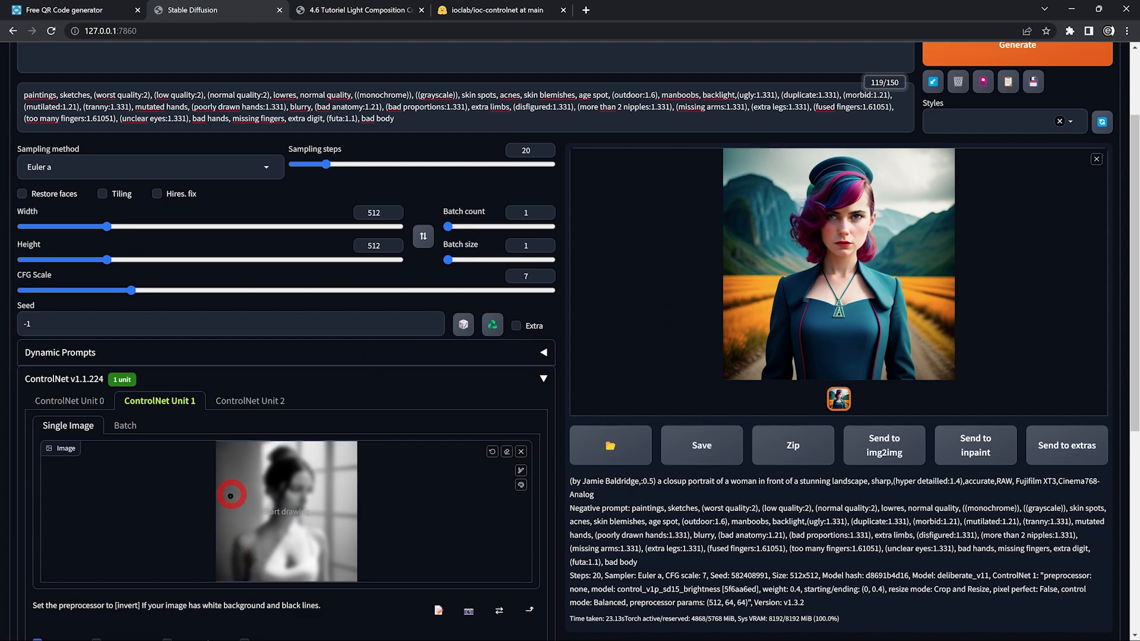
{"action": "scroll", "coordinate": [356, 410], "scroll_direction": "down", "scroll_amount": 1}
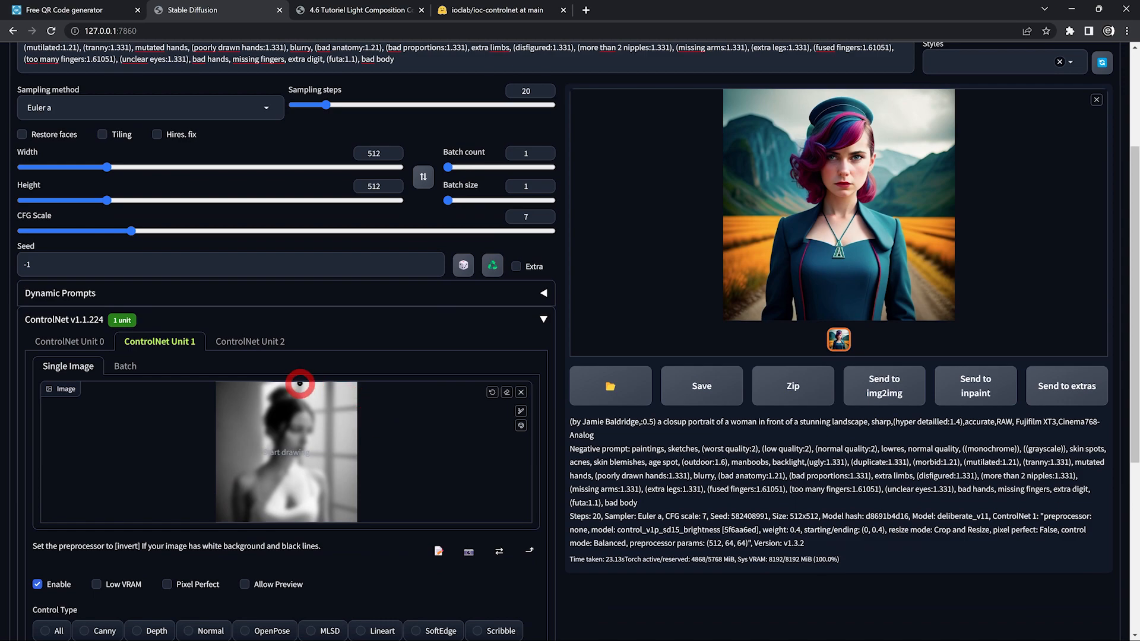
Step: Enable ControlNet Unit 0 with the illumination model alongside brightness Unit 1, and generate an image with both units
{"action": "left_click", "coordinate": [89, 343]}
{"action": "scroll", "coordinate": [83, 416], "scroll_direction": "down", "scroll_amount": 2}
{"action": "left_click", "coordinate": [76, 465]}
{"action": "scroll", "coordinate": [256, 440], "scroll_direction": "down", "scroll_amount": 1}
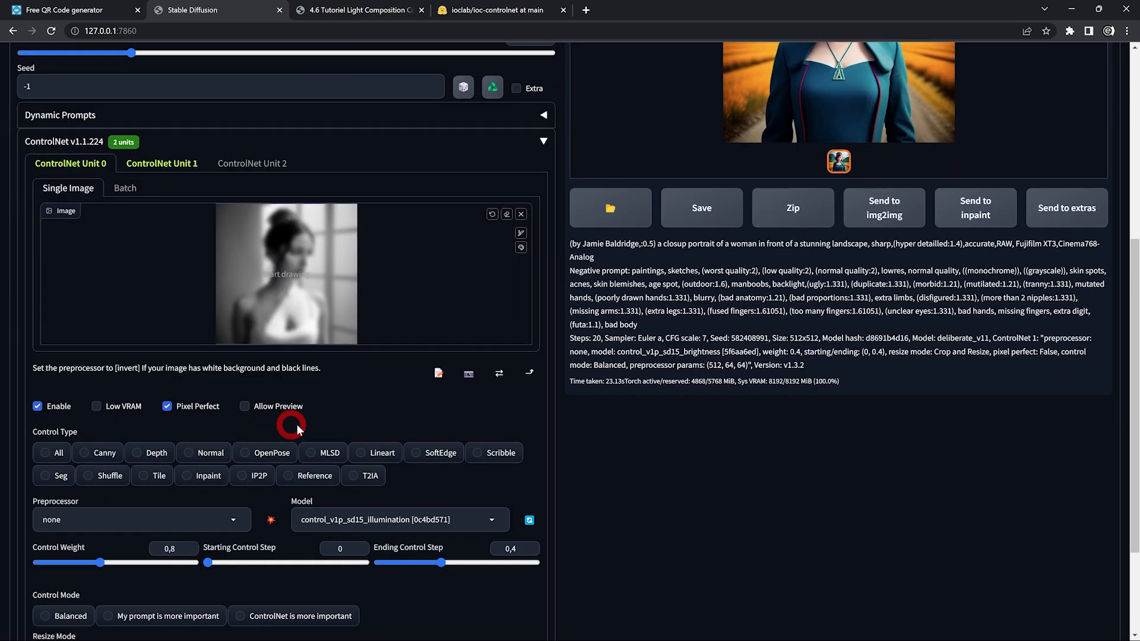
{"action": "left_click", "coordinate": [174, 162]}
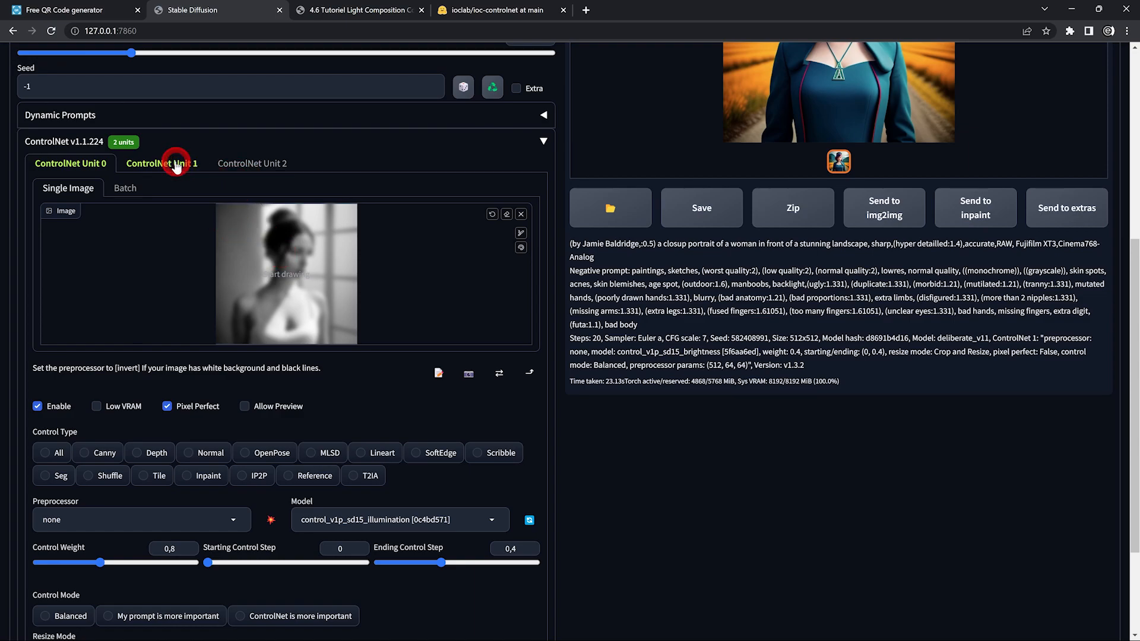
{"action": "scroll", "coordinate": [401, 437], "scroll_direction": "up", "scroll_amount": 1}
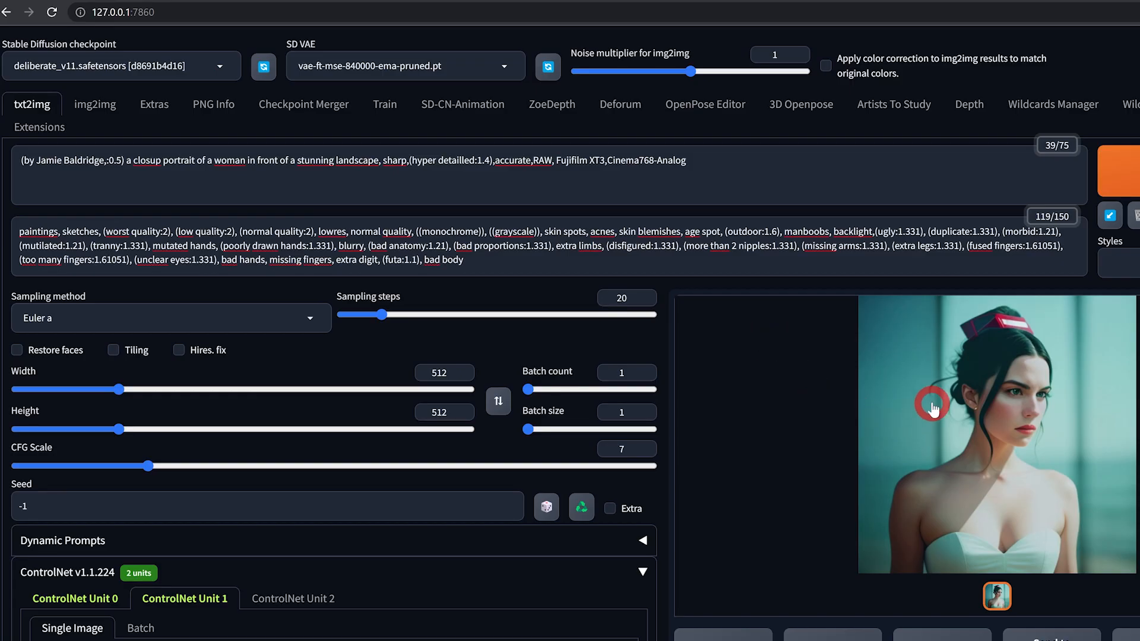
{"action": "left_click", "coordinate": [934, 400]}
Step: Disable ControlNet Unit 0 so only Unit 1 stays active, and check the brightness model in Unit 1
{"action": "scroll", "coordinate": [445, 441], "scroll_direction": "down", "scroll_amount": 3}
{"action": "left_click", "coordinate": [83, 456]}
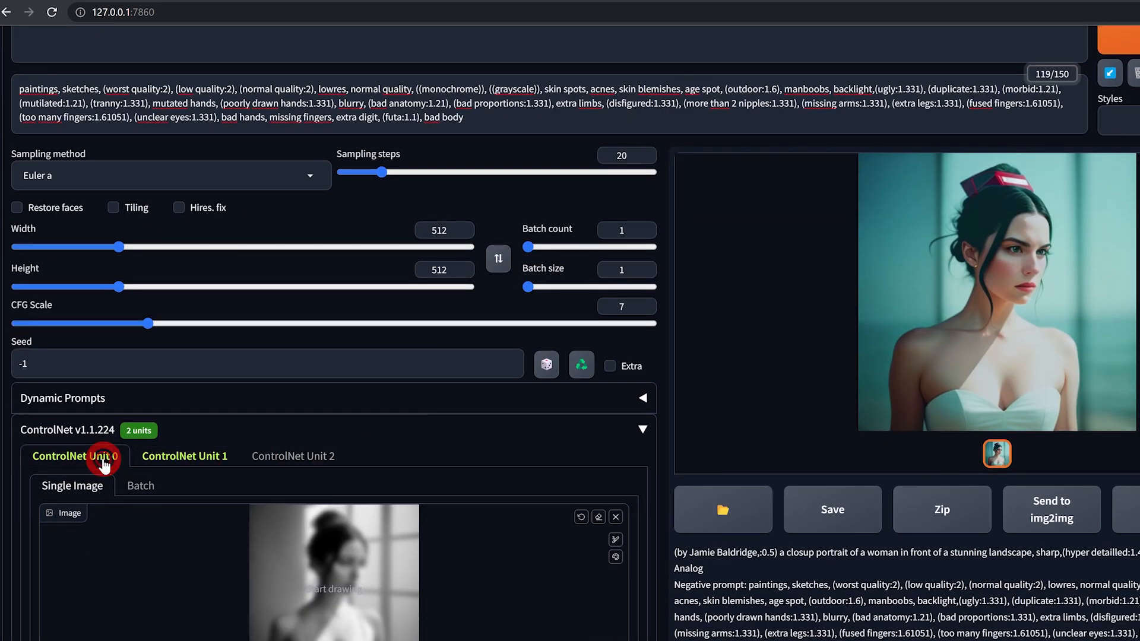
{"action": "scroll", "coordinate": [115, 508], "scroll_direction": "down", "scroll_amount": 3}
{"action": "left_click", "coordinate": [35, 605]}
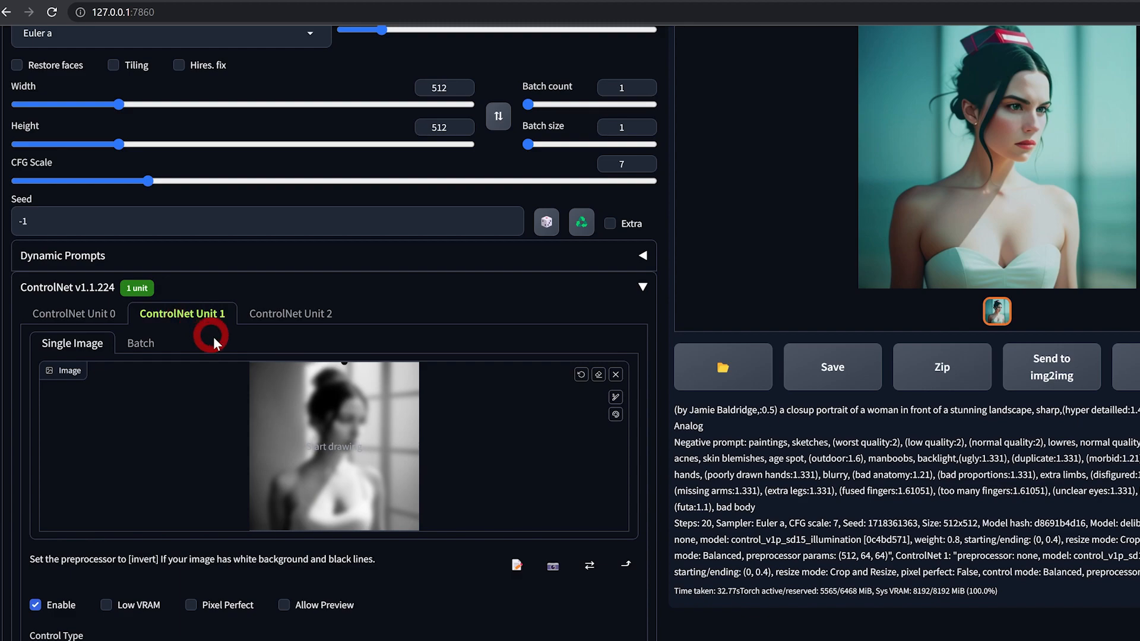
{"action": "scroll", "coordinate": [220, 333], "scroll_direction": "down", "scroll_amount": 2}
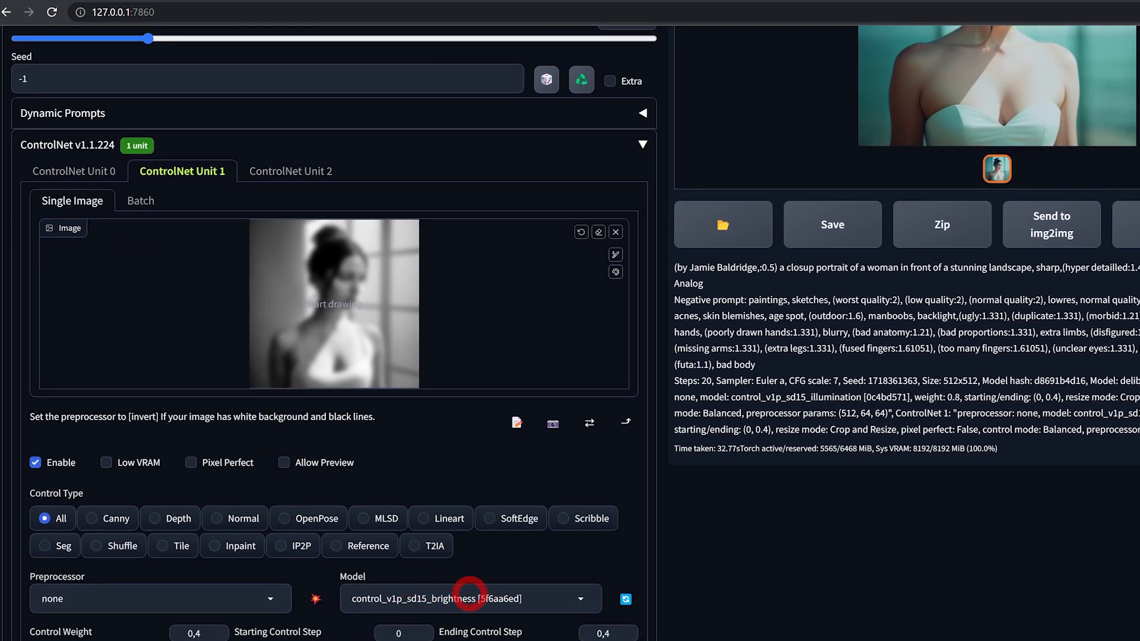
{"action": "scroll", "coordinate": [453, 389], "scroll_direction": "up", "scroll_amount": 2}
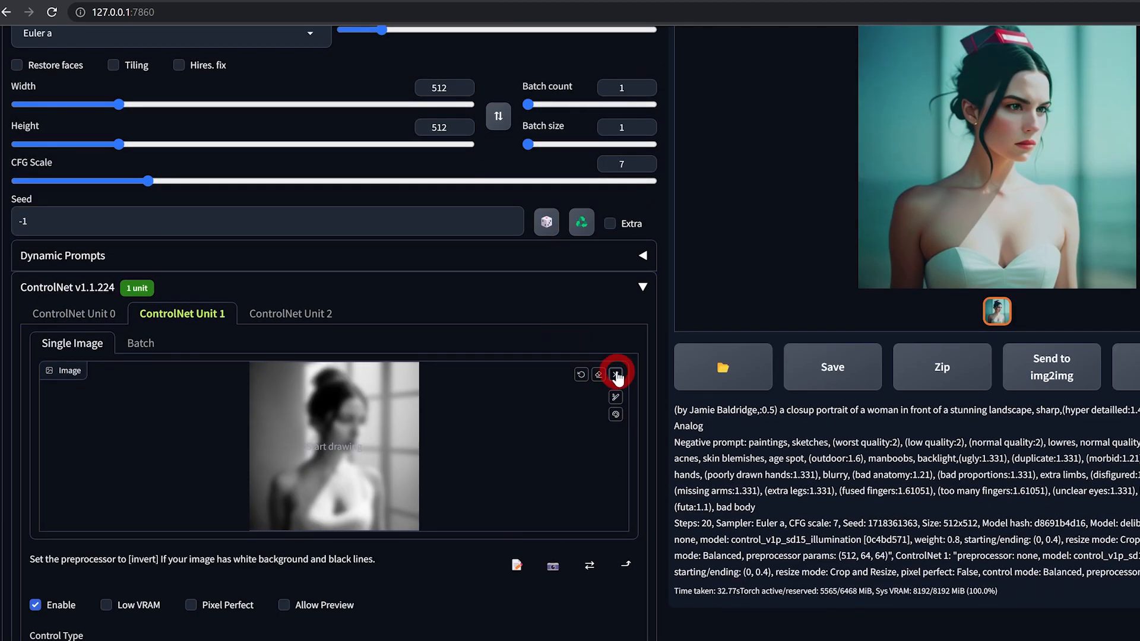
Step: Replace the blurred portrait in ControlNet Unit 1 with the light burst image eclat.jpg
{"action": "left_click", "coordinate": [616, 375]}
{"action": "left_click", "coordinate": [328, 446]}
{"action": "double_click", "coordinate": [247, 95]}
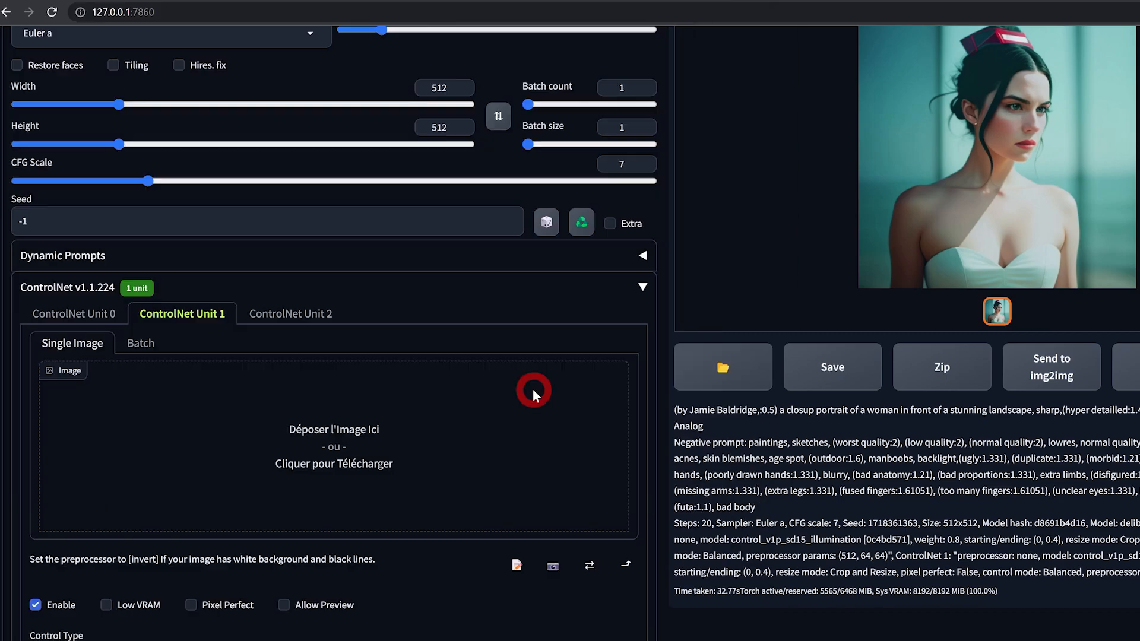
{"action": "scroll", "coordinate": [534, 393], "scroll_direction": "up", "scroll_amount": 4}
{"action": "scroll", "coordinate": [532, 389], "scroll_direction": "down", "scroll_amount": 2}
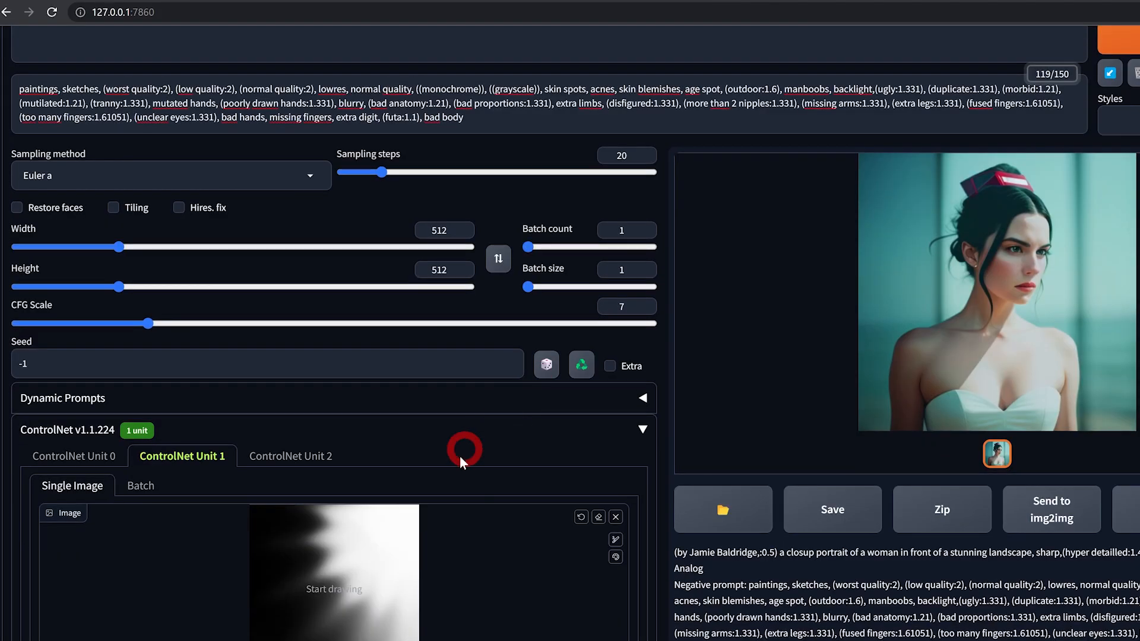
Step: Generate an image from the light burst and examine the enlarged result for its light direction
{"action": "scroll", "coordinate": [402, 526], "scroll_direction": "up", "scroll_amount": 2}
{"action": "scroll", "coordinate": [501, 244], "scroll_direction": "down", "scroll_amount": 1}
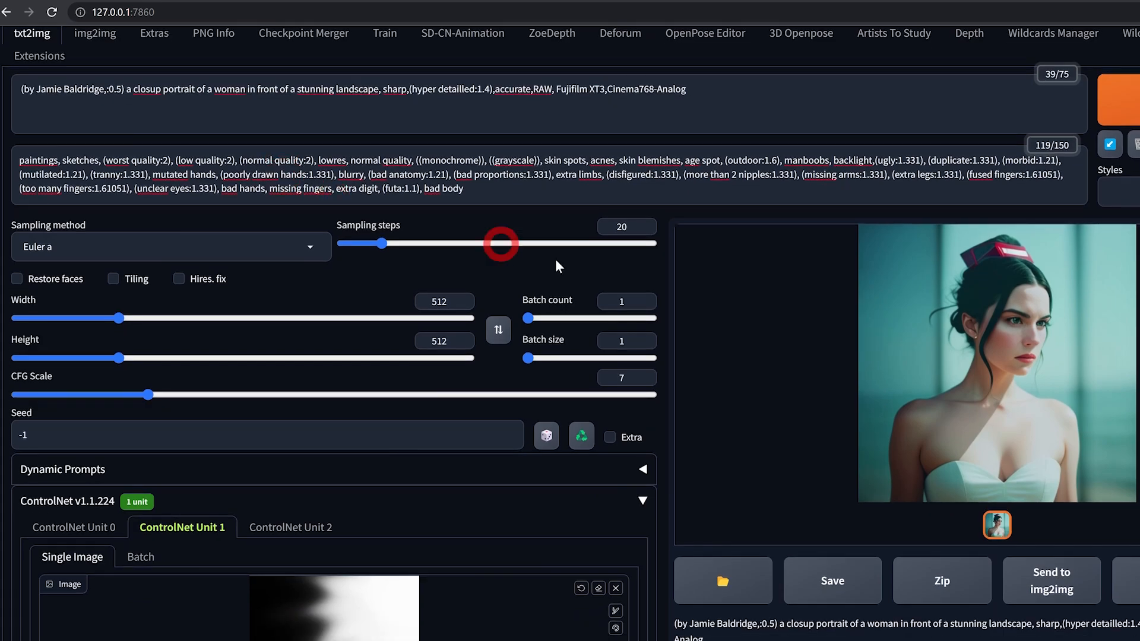
{"action": "scroll", "coordinate": [712, 415], "scroll_direction": "down", "scroll_amount": 1}
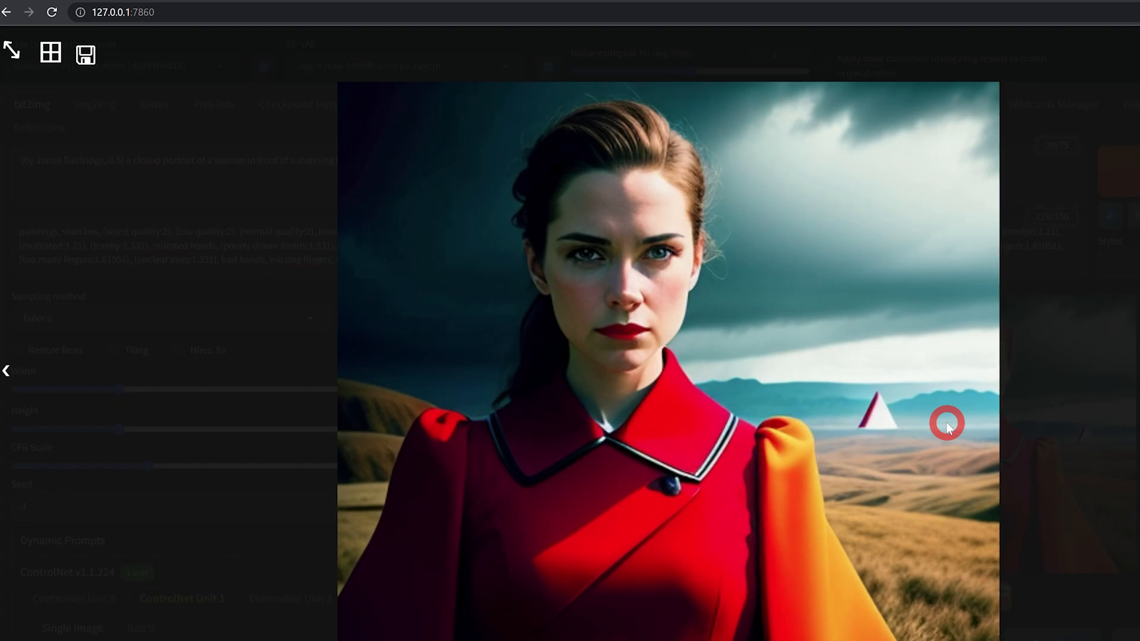
{"action": "left_click", "coordinate": [946, 421]}
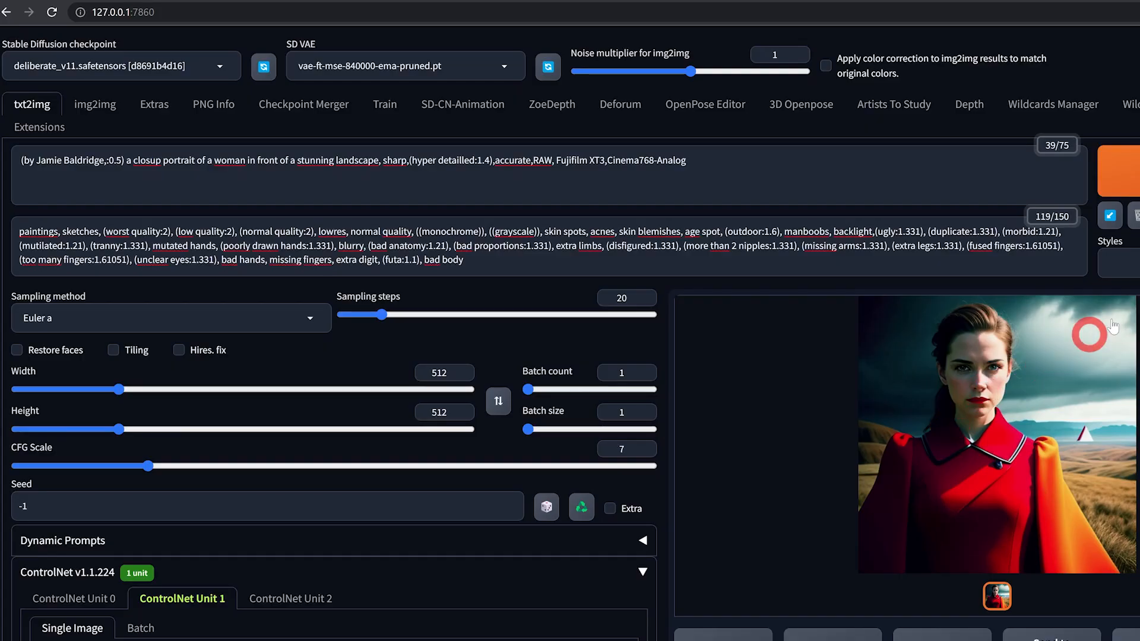
{"action": "scroll", "coordinate": [573, 592], "scroll_direction": "down", "scroll_amount": 1}
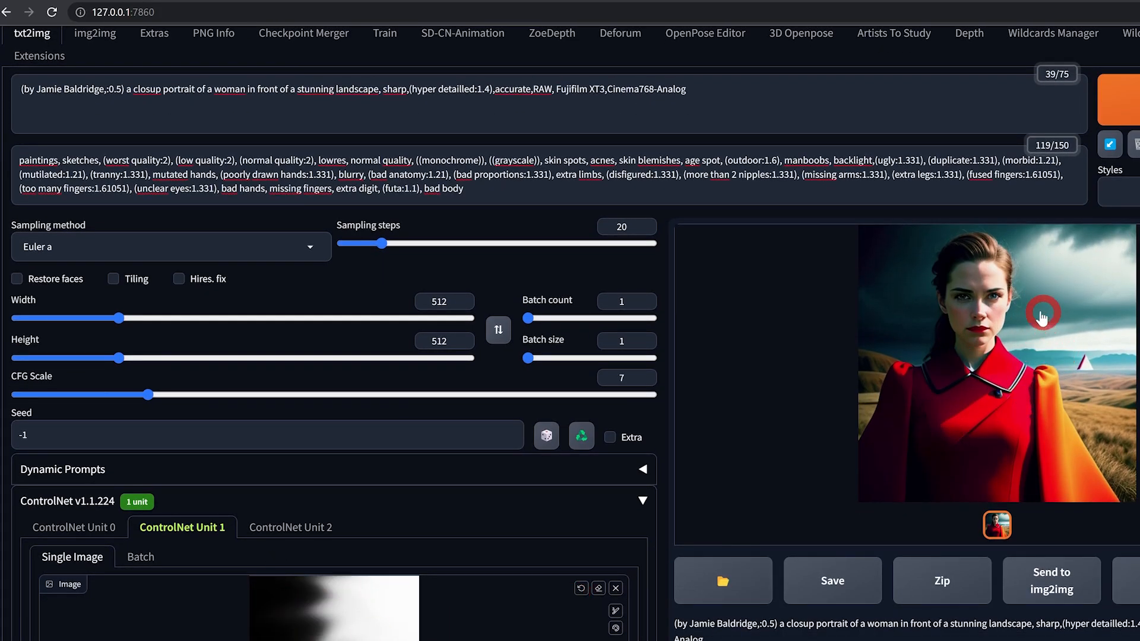
{"action": "left_click", "coordinate": [933, 269]}
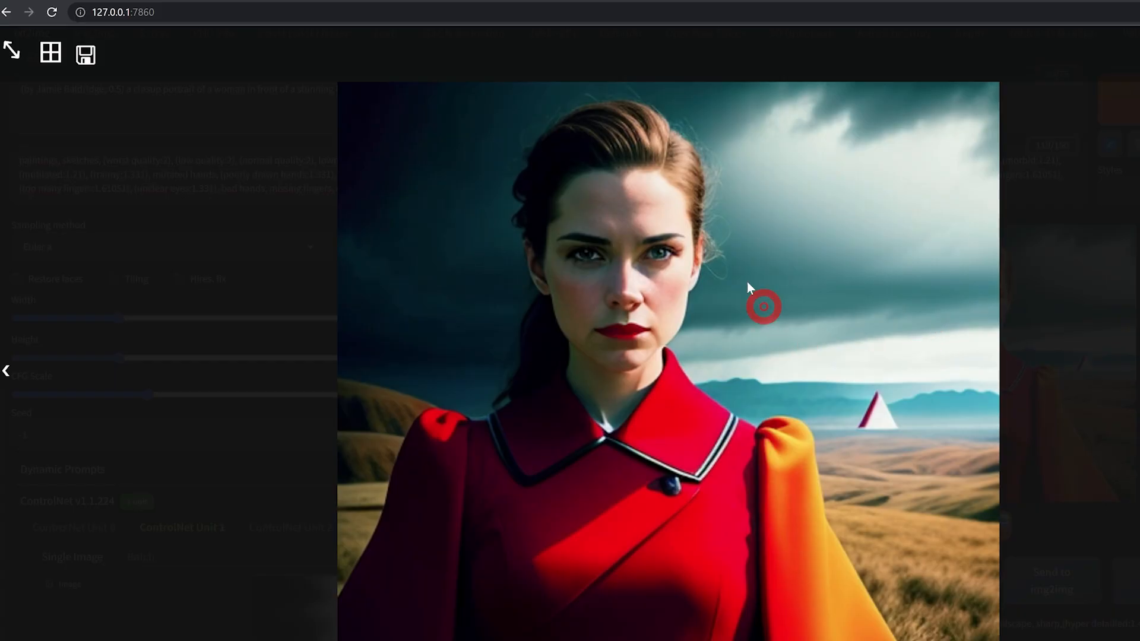
{"action": "left_click", "coordinate": [672, 354]}
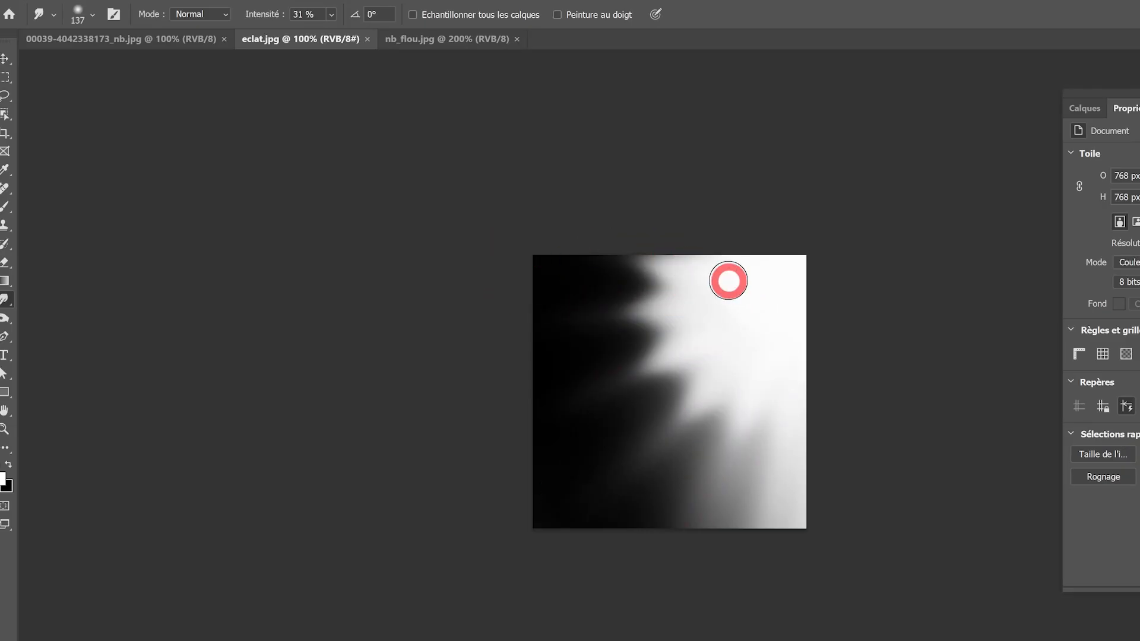
Step: In Photoshop, smudge the bright area of eclat.jpg, flip the canvas horizontally and save it as eclat_gauche.jpg
{"action": "left_click_drag", "start_coordinate": [729, 280], "coordinate": [710, 285]}
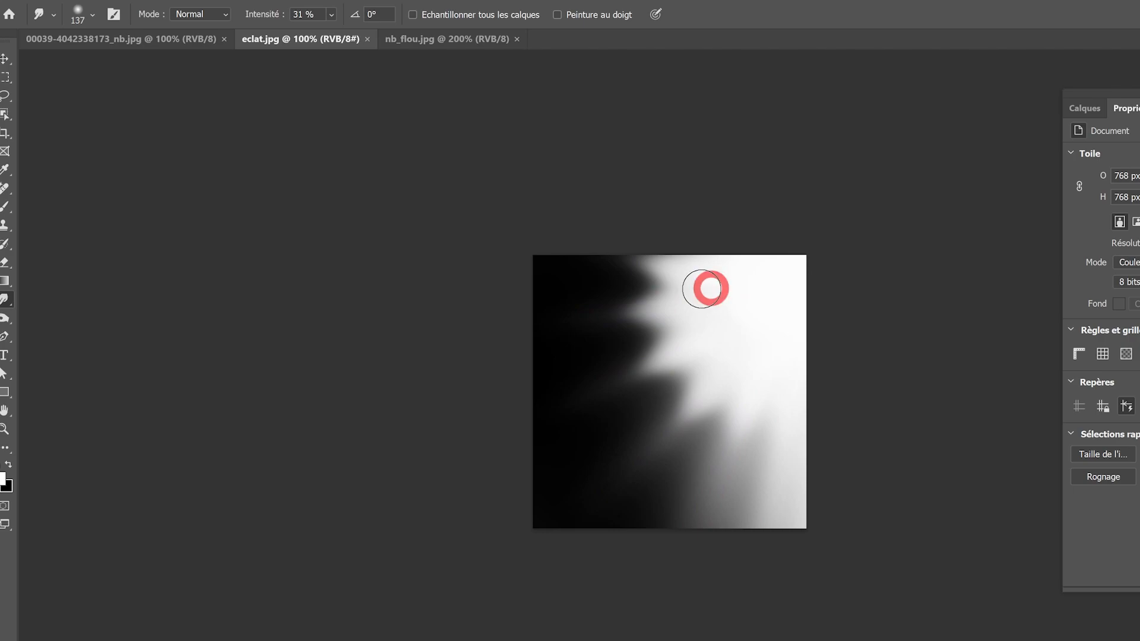
{"action": "left_click", "coordinate": [98, 2]}
{"action": "mouse_move", "coordinate": [237, 110]}
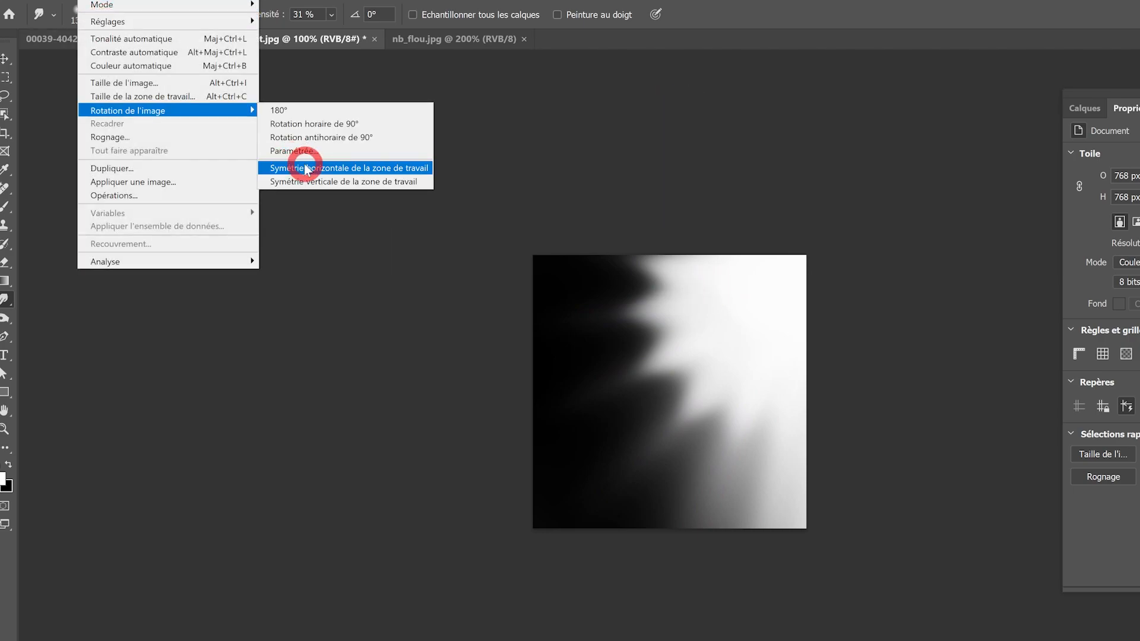
{"action": "left_click", "coordinate": [306, 168]}
{"action": "left_click", "coordinate": [24, 3]}
{"action": "left_click", "coordinate": [42, 155]}
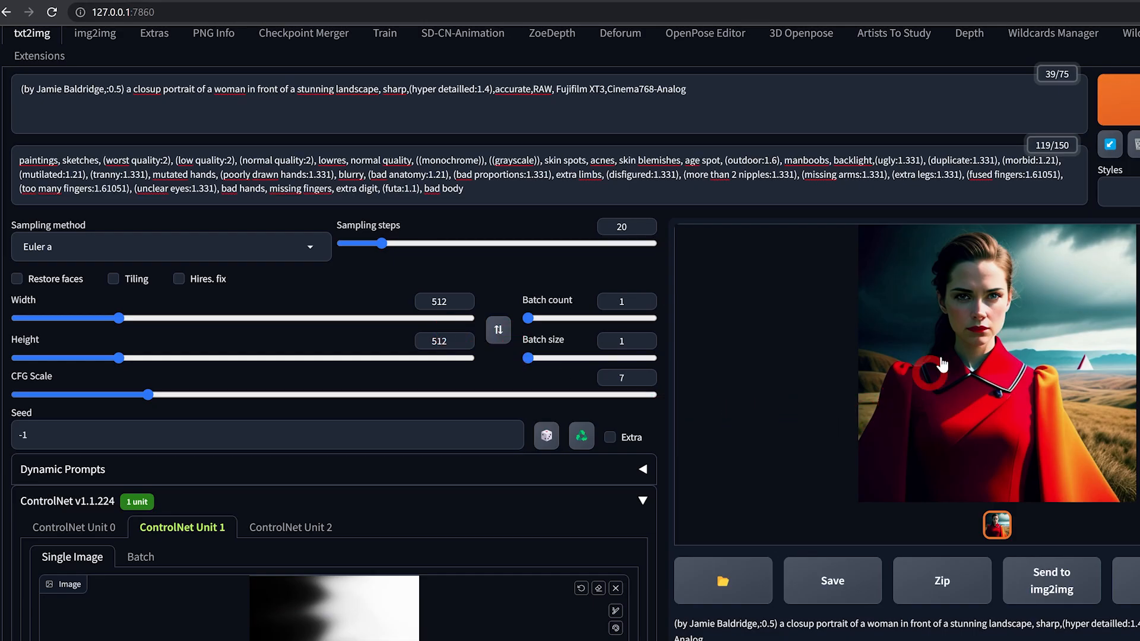
{"action": "left_click", "coordinate": [952, 327]}
{"action": "scroll", "coordinate": [370, 343], "scroll_direction": "down", "scroll_amount": 1}
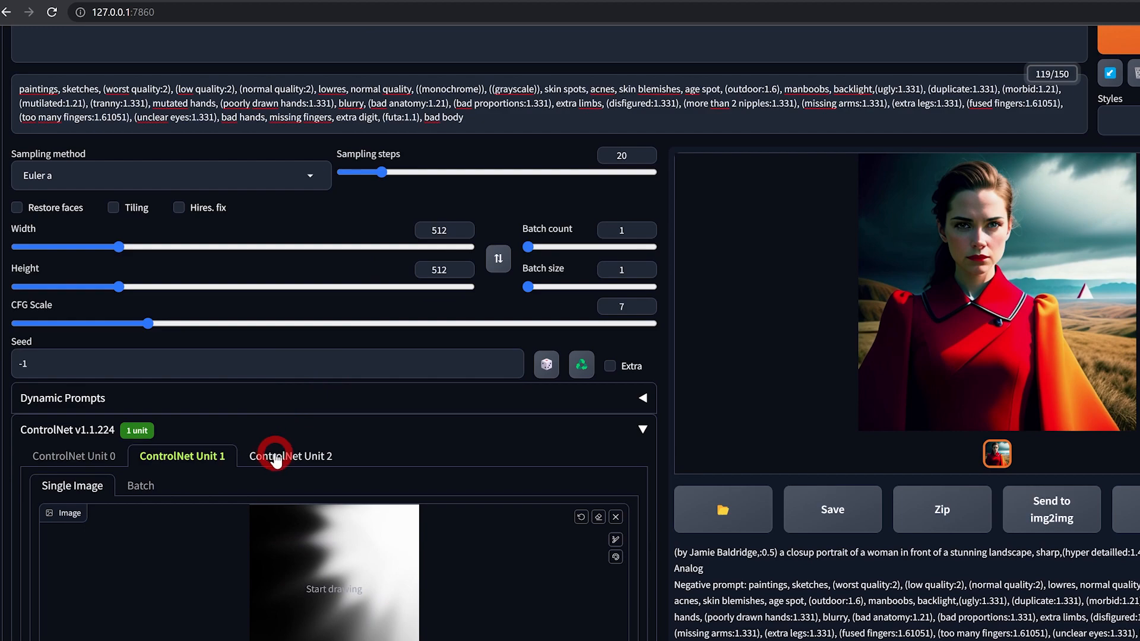
{"action": "scroll", "coordinate": [275, 460], "scroll_direction": "up", "scroll_amount": 1}
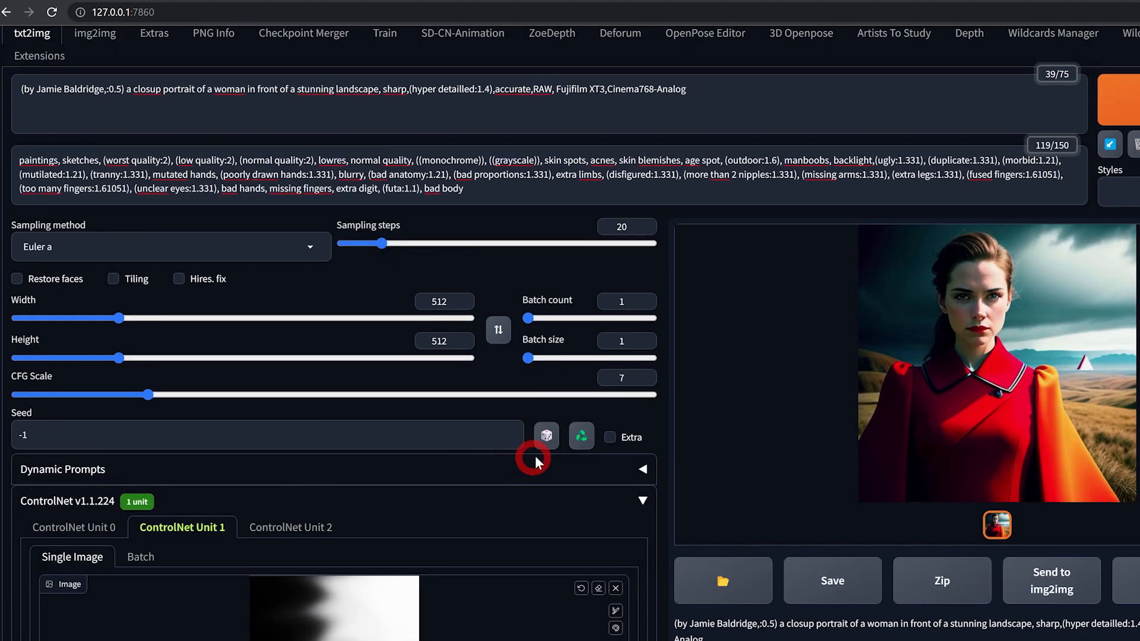
{"action": "left_click", "coordinate": [580, 440]}
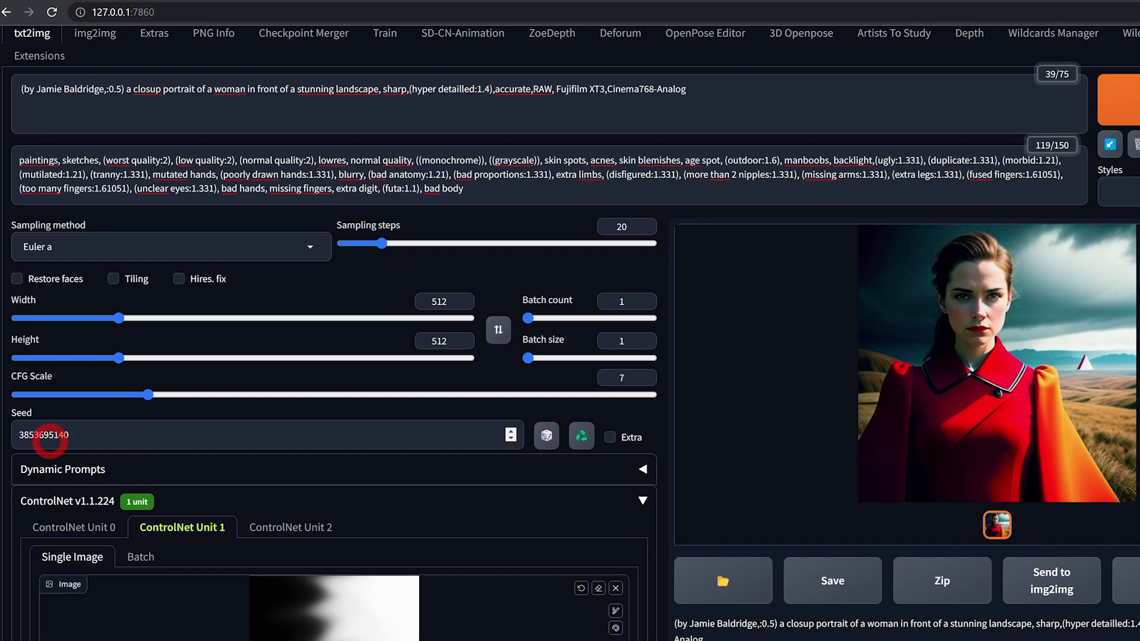
Step: Replace the ControlNet Unit 1 image with eclat_gauche.jpg and generate an image with the fixed seed
{"action": "scroll", "coordinate": [453, 496], "scroll_direction": "down", "scroll_amount": 1}
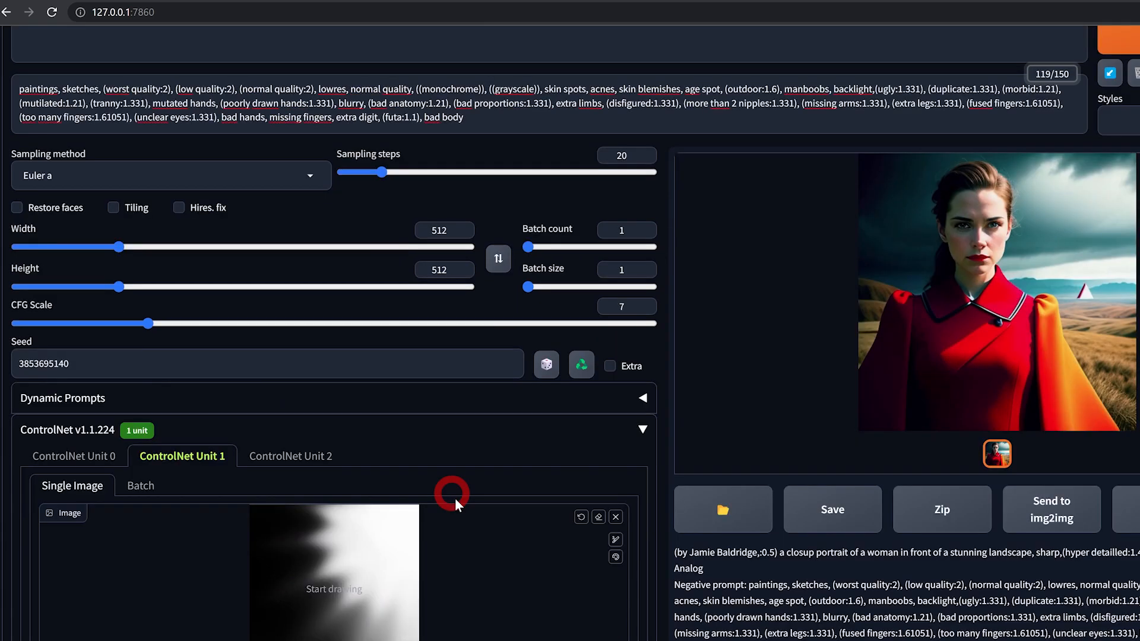
{"action": "left_click", "coordinate": [615, 518]}
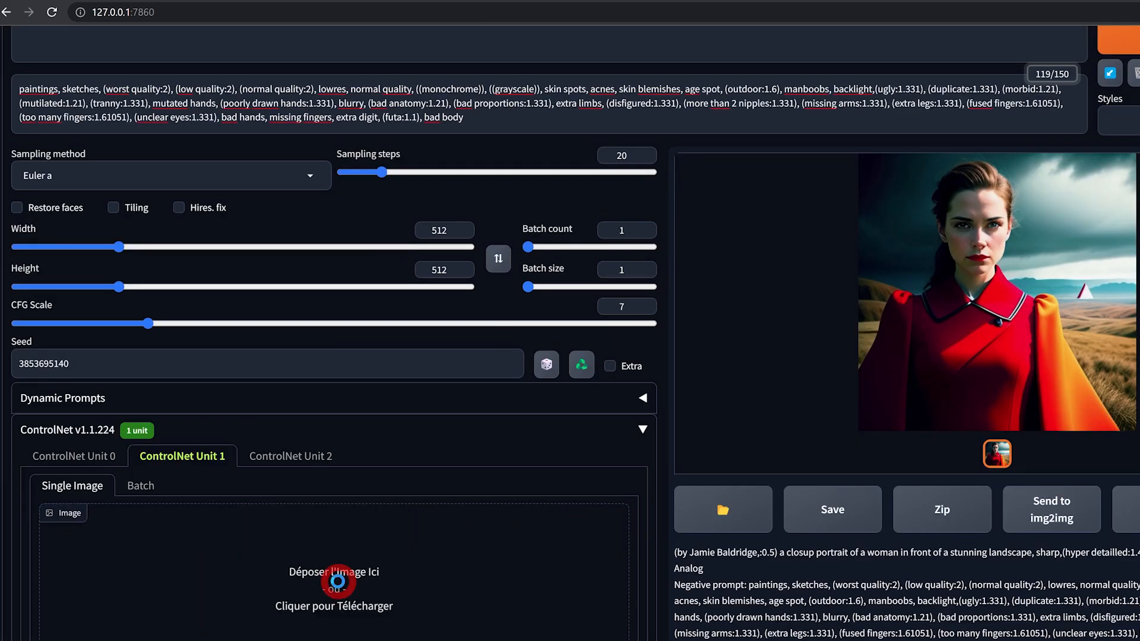
{"action": "left_click", "coordinate": [337, 582]}
{"action": "double_click", "coordinate": [318, 104]}
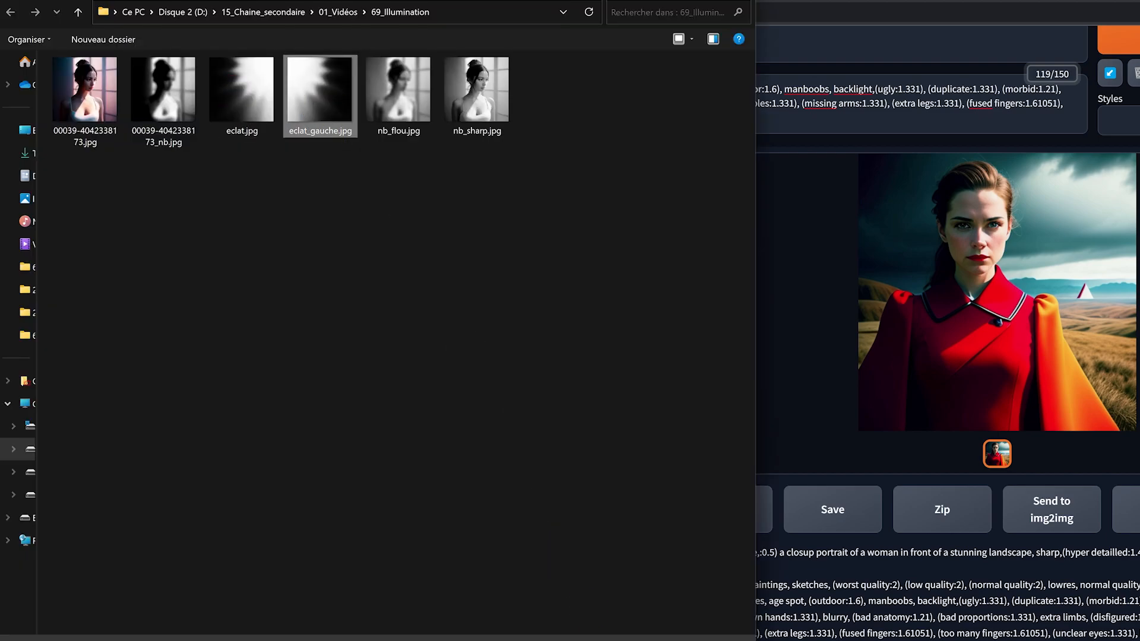
{"action": "scroll", "coordinate": [601, 456], "scroll_direction": "up", "scroll_amount": 2}
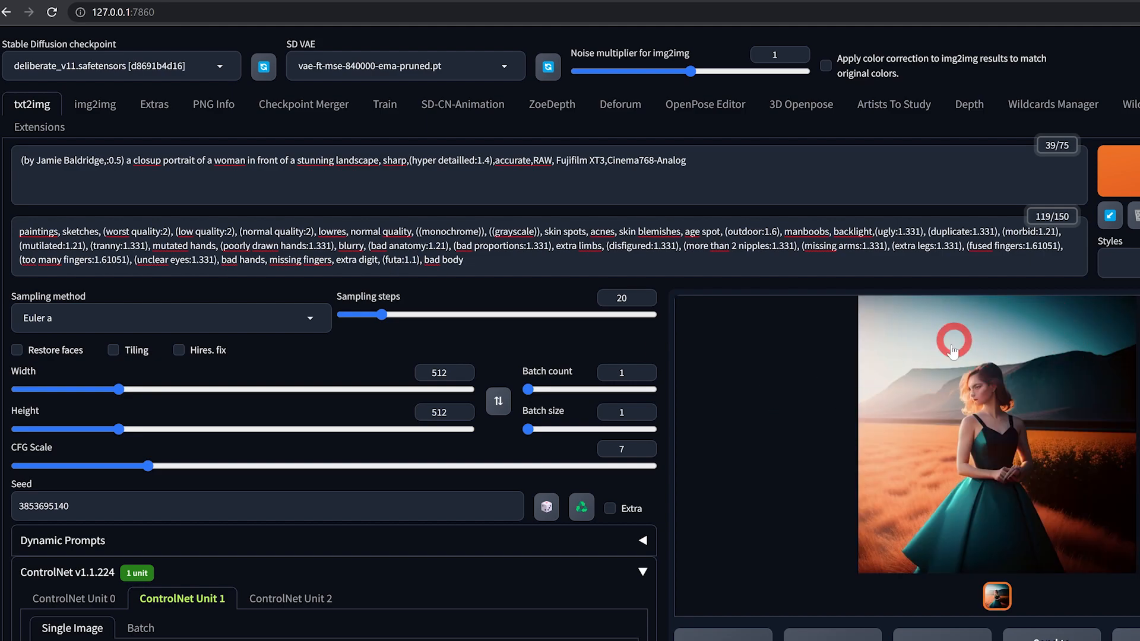
{"action": "scroll", "coordinate": [947, 267], "scroll_direction": "down", "scroll_amount": 1}
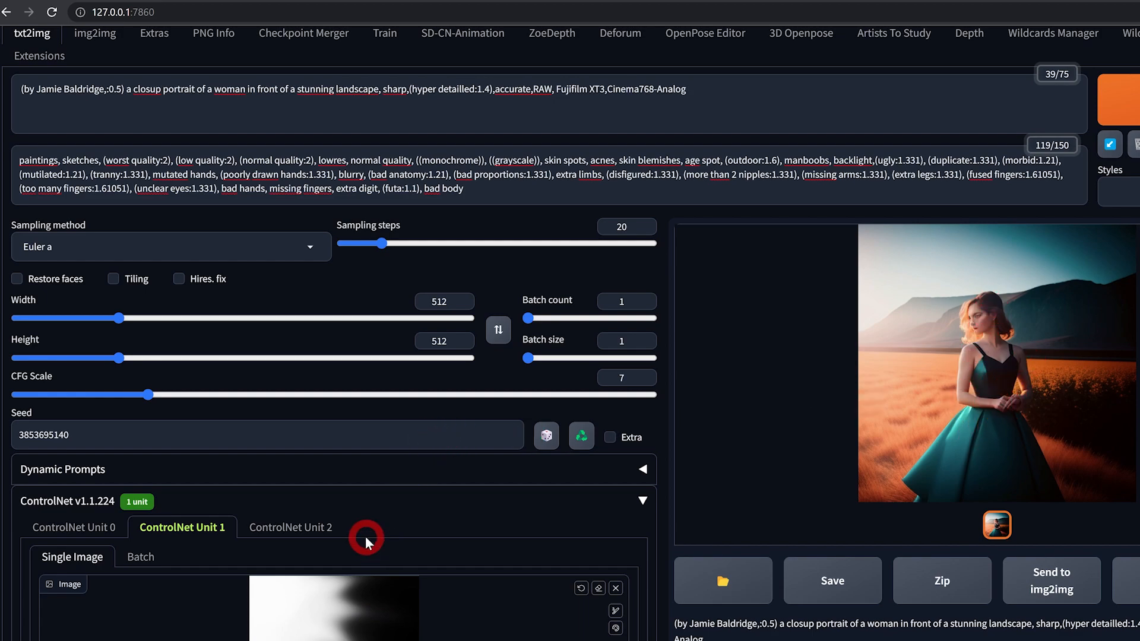
Step: Enable ControlNet Unit 2 with the Lineart control type and load the generated portrait of the woman in red
{"action": "scroll", "coordinate": [365, 534], "scroll_direction": "down", "scroll_amount": 1}
{"action": "left_click", "coordinate": [285, 468]}
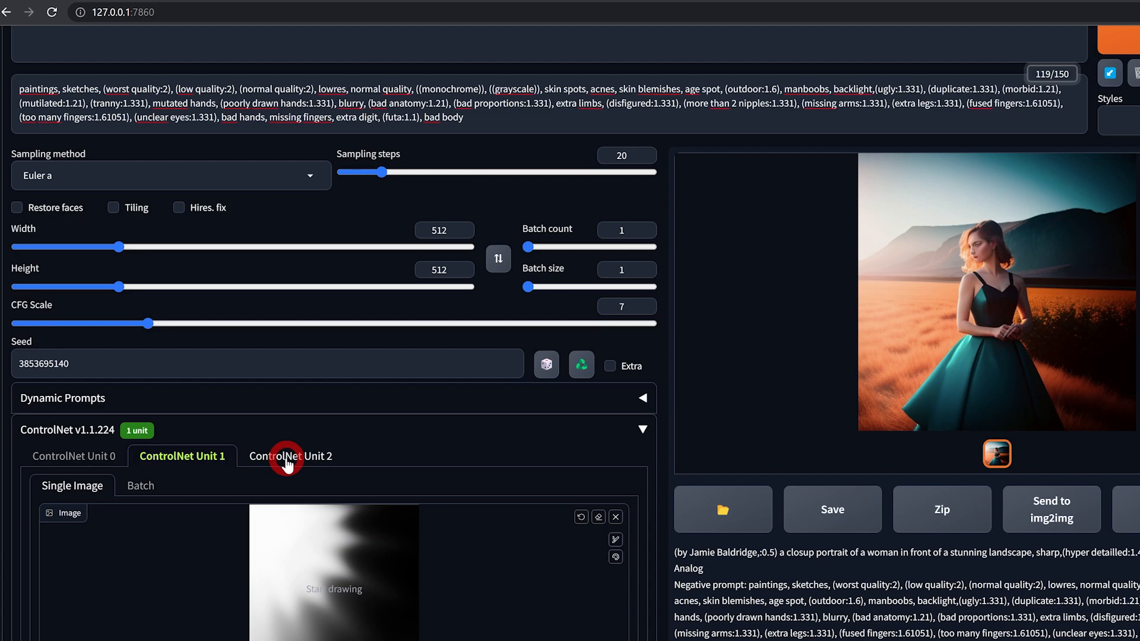
{"action": "scroll", "coordinate": [308, 451], "scroll_direction": "down", "scroll_amount": 3}
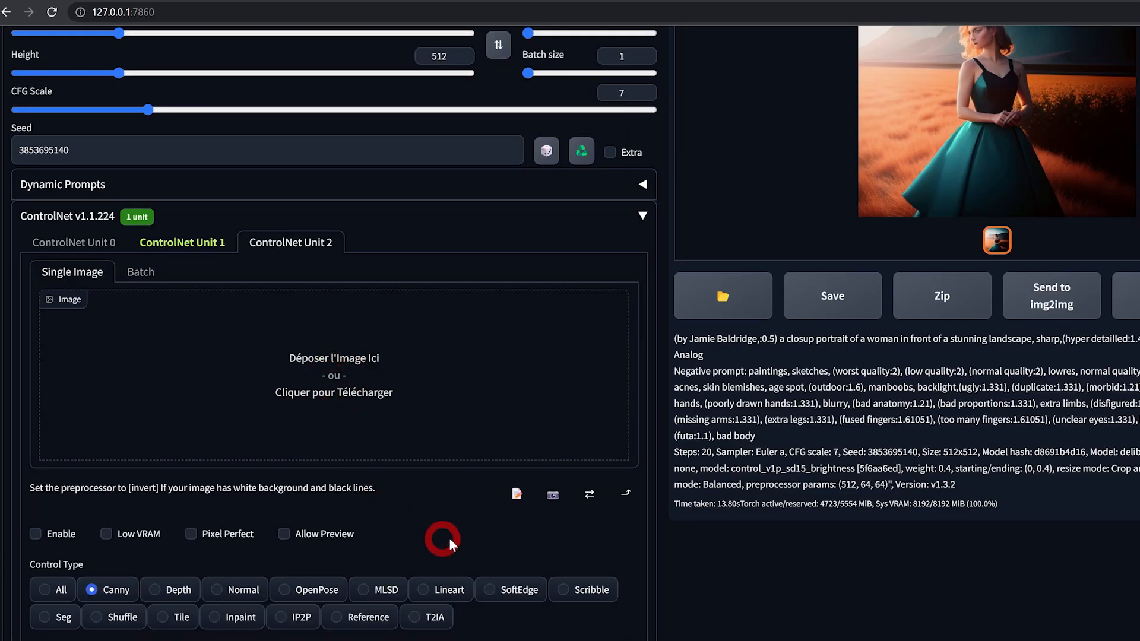
{"action": "scroll", "coordinate": [463, 564], "scroll_direction": "down", "scroll_amount": 1}
{"action": "left_click", "coordinate": [486, 596]}
{"action": "left_click", "coordinate": [36, 463]}
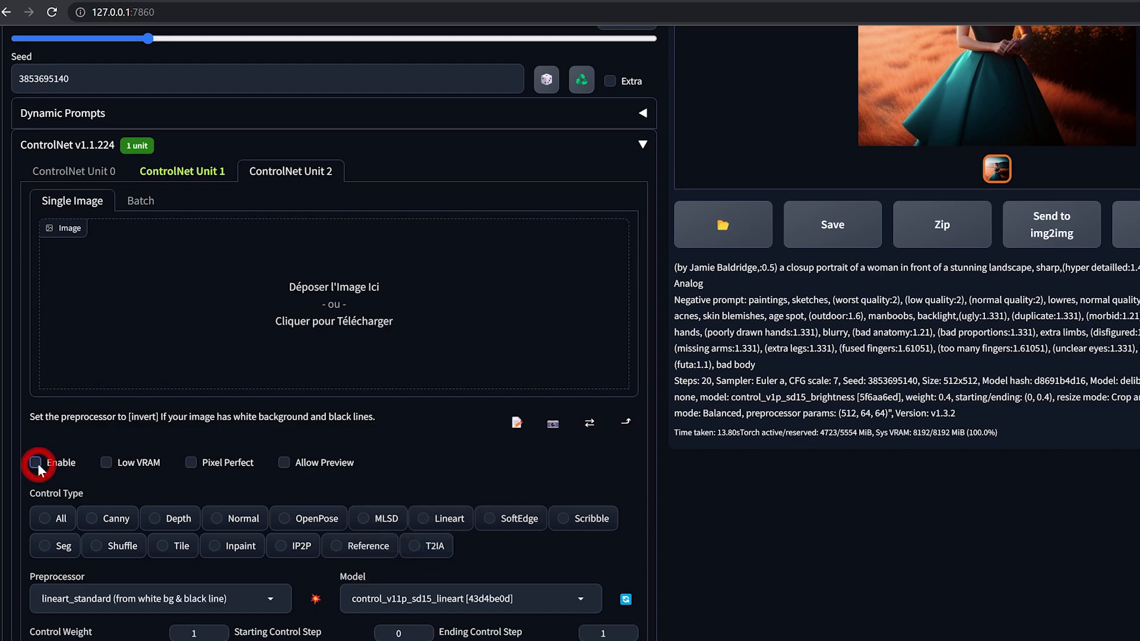
{"action": "left_click", "coordinate": [331, 310]}
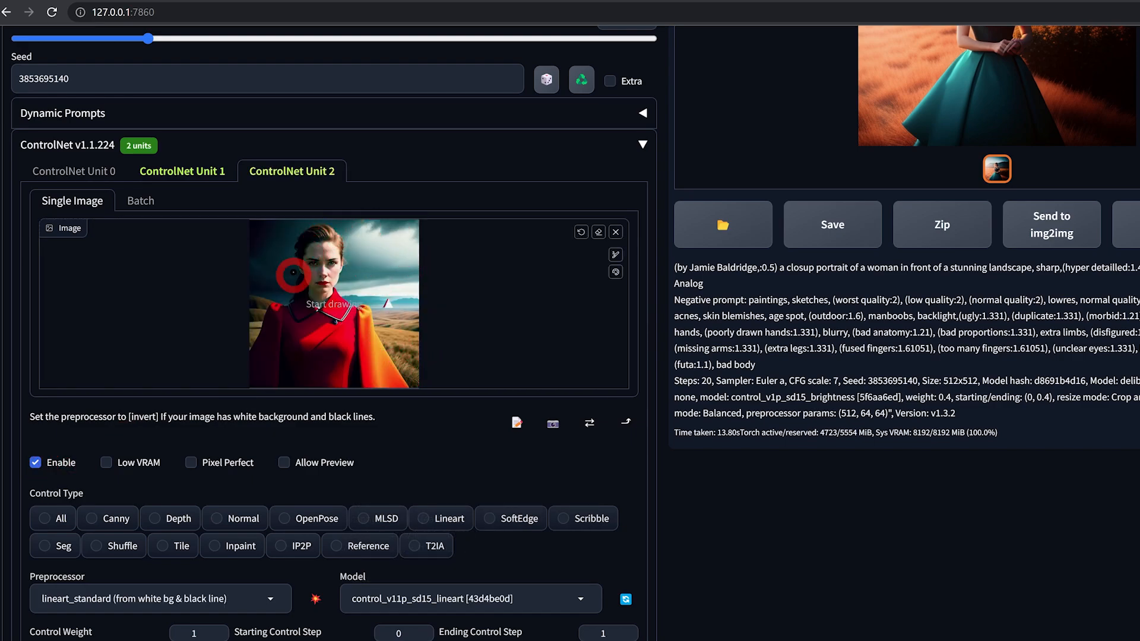
Step: Review the fixed seed, the light image in ControlNet Unit 1 and the Lineart settings of Unit 2
{"action": "scroll", "coordinate": [350, 326], "scroll_direction": "up", "scroll_amount": 6}
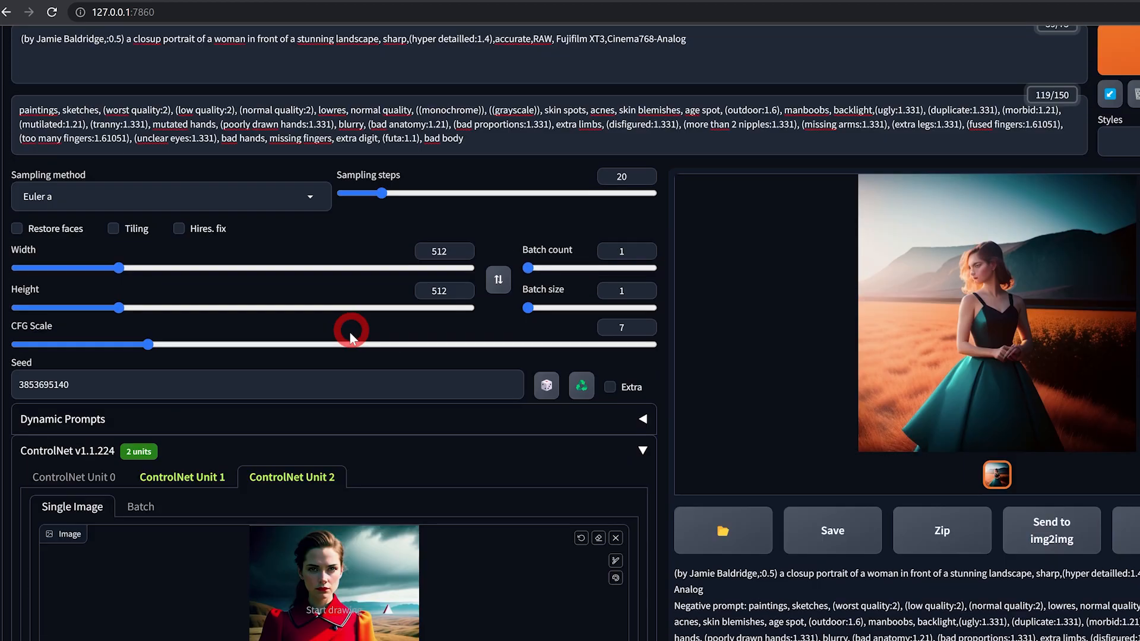
{"action": "left_click", "coordinate": [114, 438]}
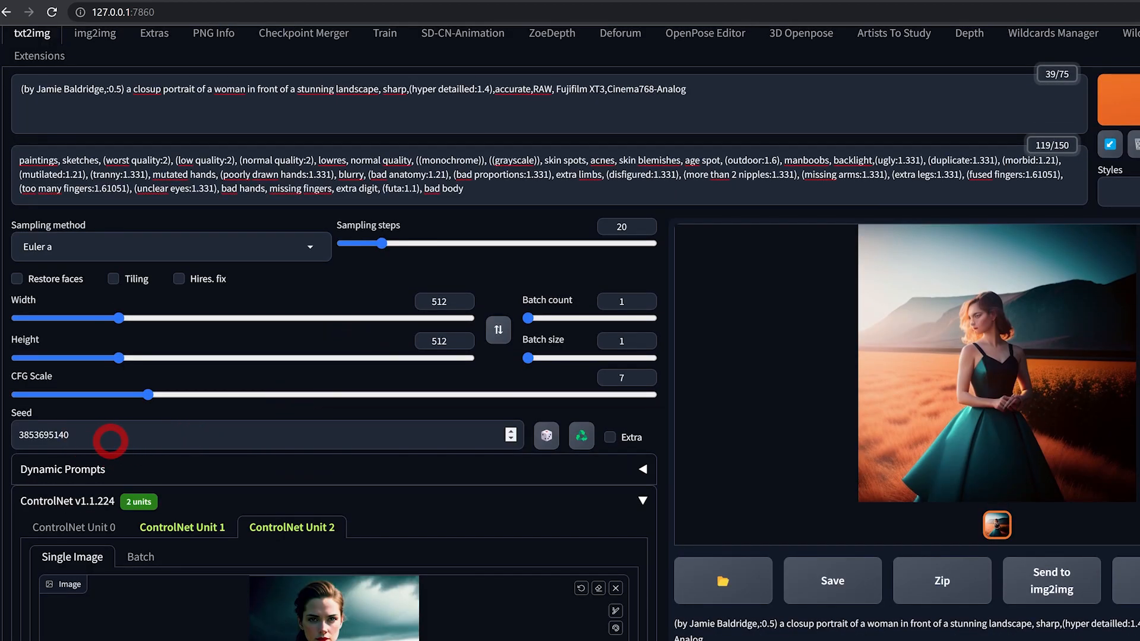
{"action": "scroll", "coordinate": [132, 431], "scroll_direction": "down", "scroll_amount": 4}
{"action": "left_click", "coordinate": [180, 523]}
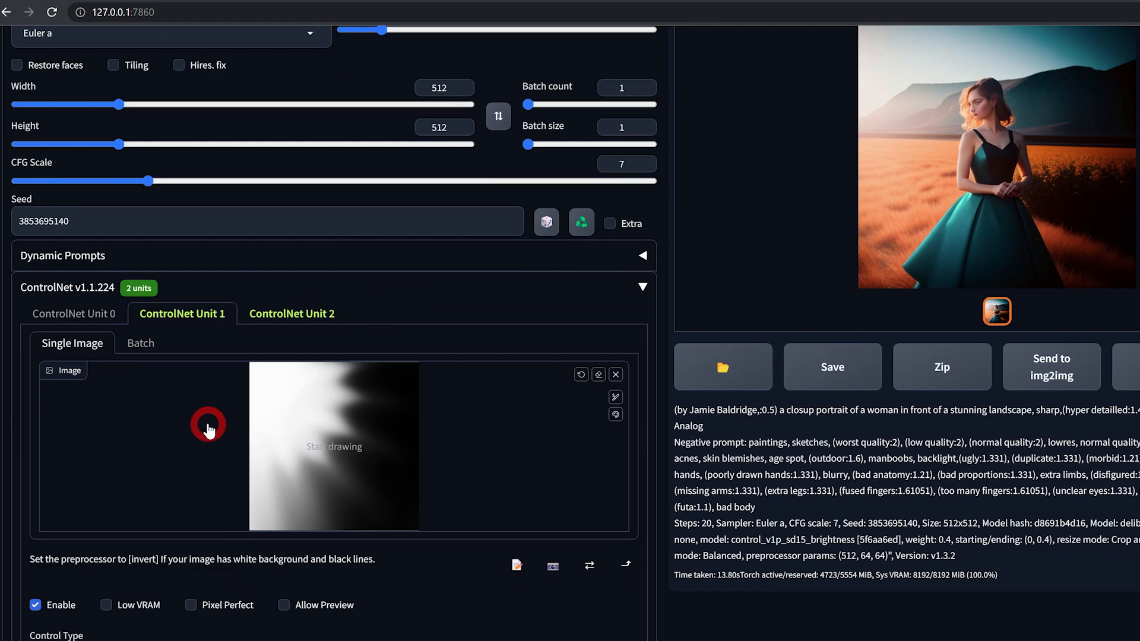
{"action": "scroll", "coordinate": [218, 398], "scroll_direction": "down", "scroll_amount": 1}
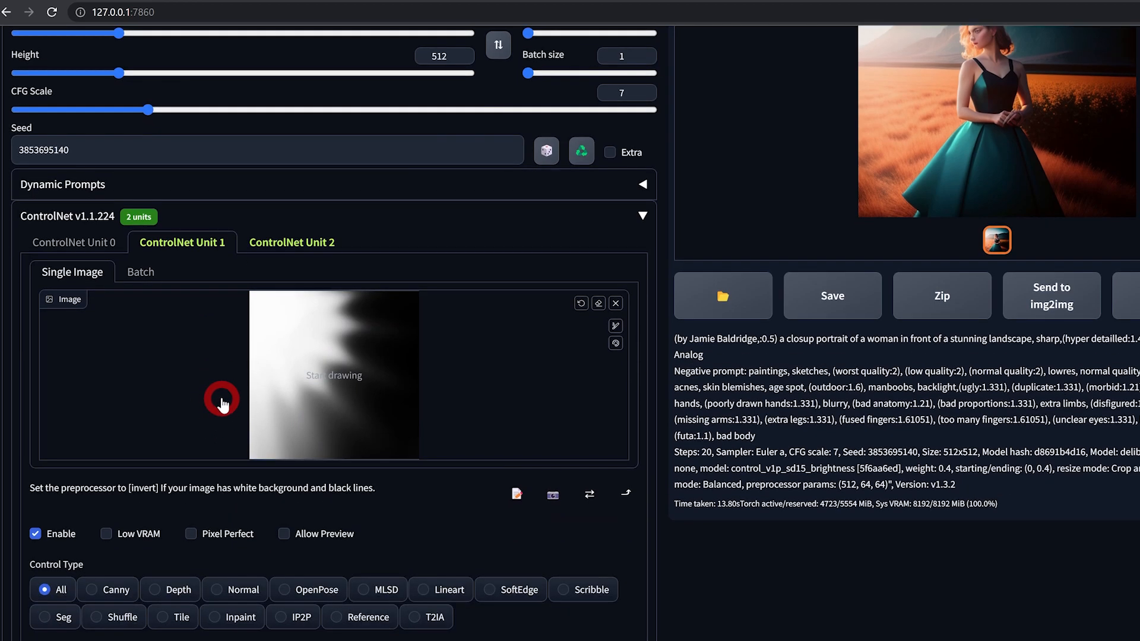
{"action": "scroll", "coordinate": [229, 396], "scroll_direction": "up", "scroll_amount": 1}
{"action": "scroll", "coordinate": [267, 394], "scroll_direction": "up", "scroll_amount": 2}
{"action": "left_click", "coordinate": [304, 386]}
{"action": "scroll", "coordinate": [237, 357], "scroll_direction": "down", "scroll_amount": 6}
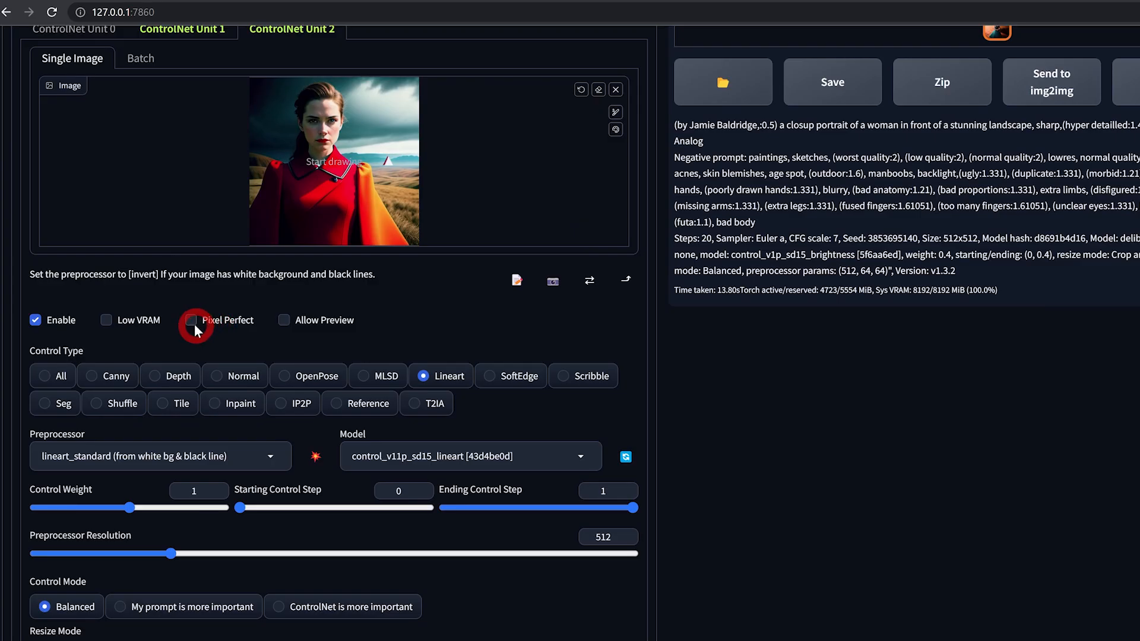
Step: Enable Pixel Perfect for the Lineart control in ControlNet Unit 2, generate an image and view the result enlarged
{"action": "scroll", "coordinate": [116, 450], "scroll_direction": "down", "scroll_amount": 1}
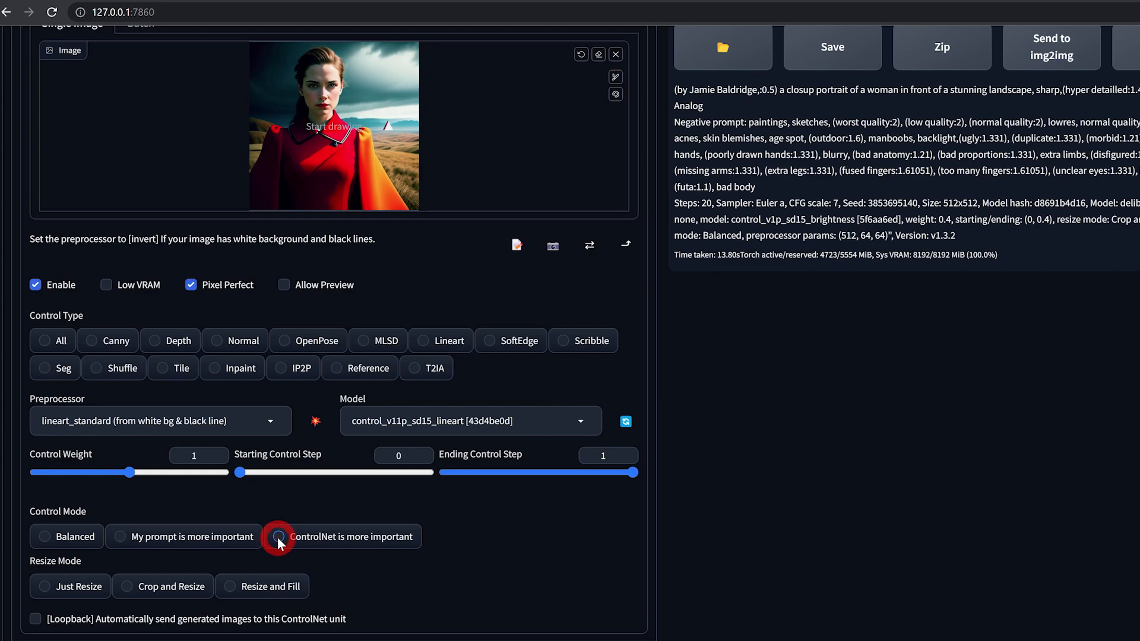
{"action": "scroll", "coordinate": [324, 525], "scroll_direction": "up", "scroll_amount": 7}
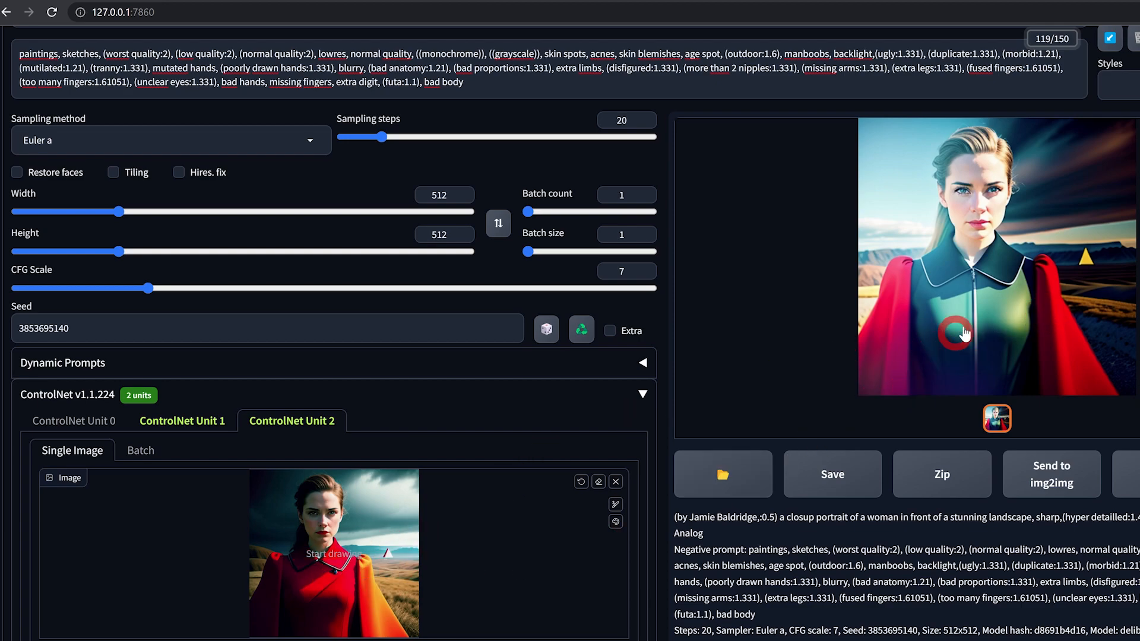
{"action": "left_click", "coordinate": [1010, 234]}
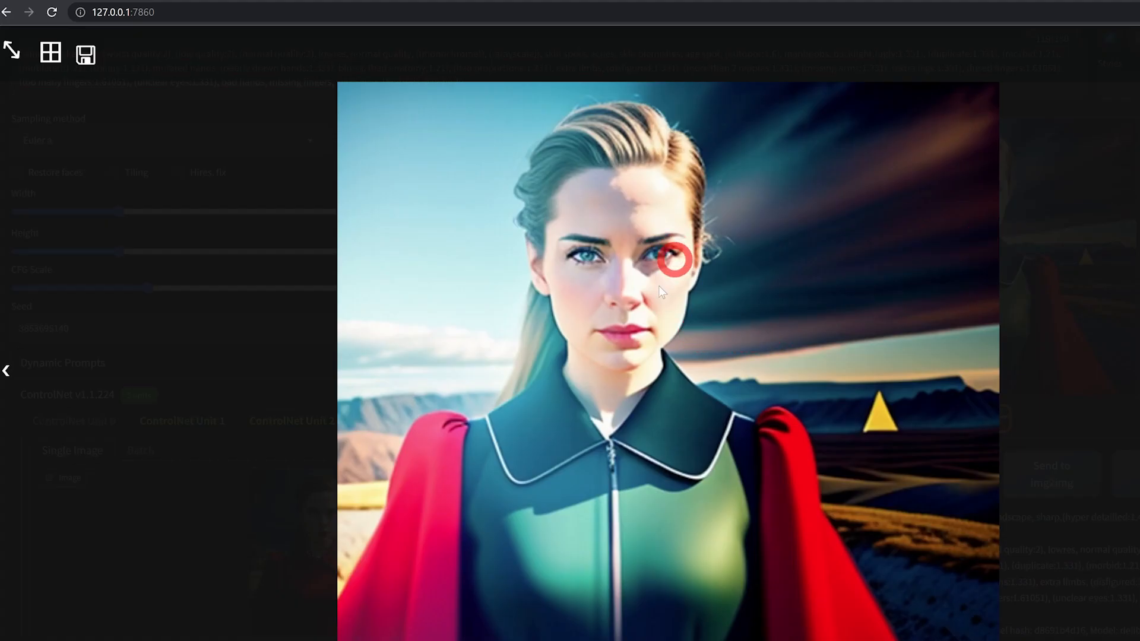
{"action": "left_click", "coordinate": [567, 329]}
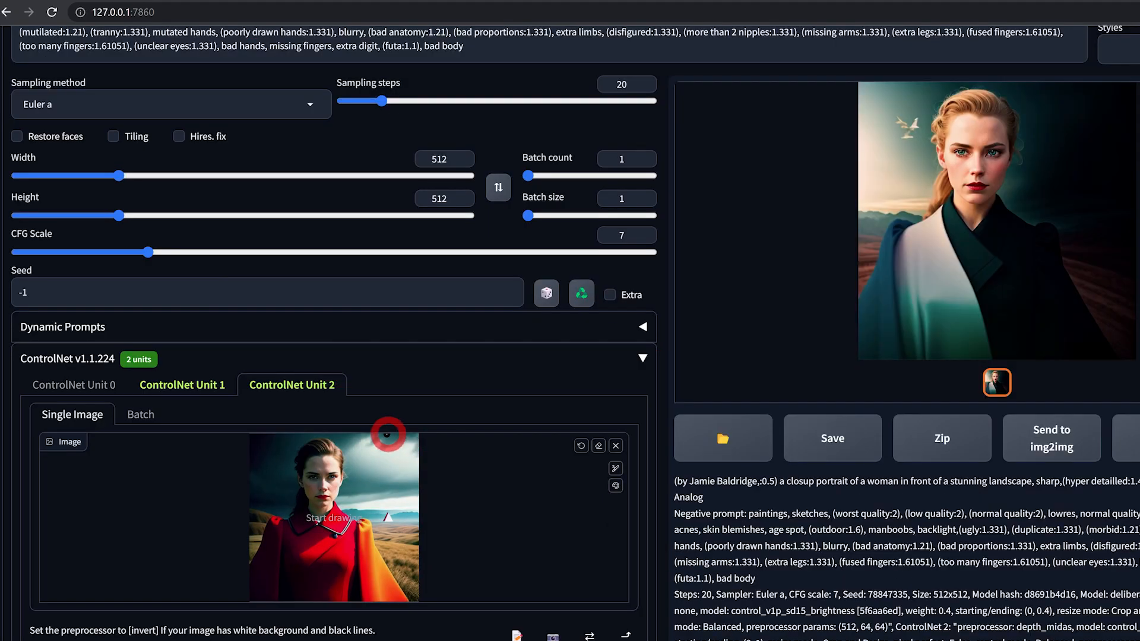
Step: Examine the random-seed portrait generated with brightness and depth at enlarged size, comparing it with the source portrait in ControlNet Unit 2
{"action": "scroll", "coordinate": [404, 434], "scroll_direction": "down", "scroll_amount": 3}
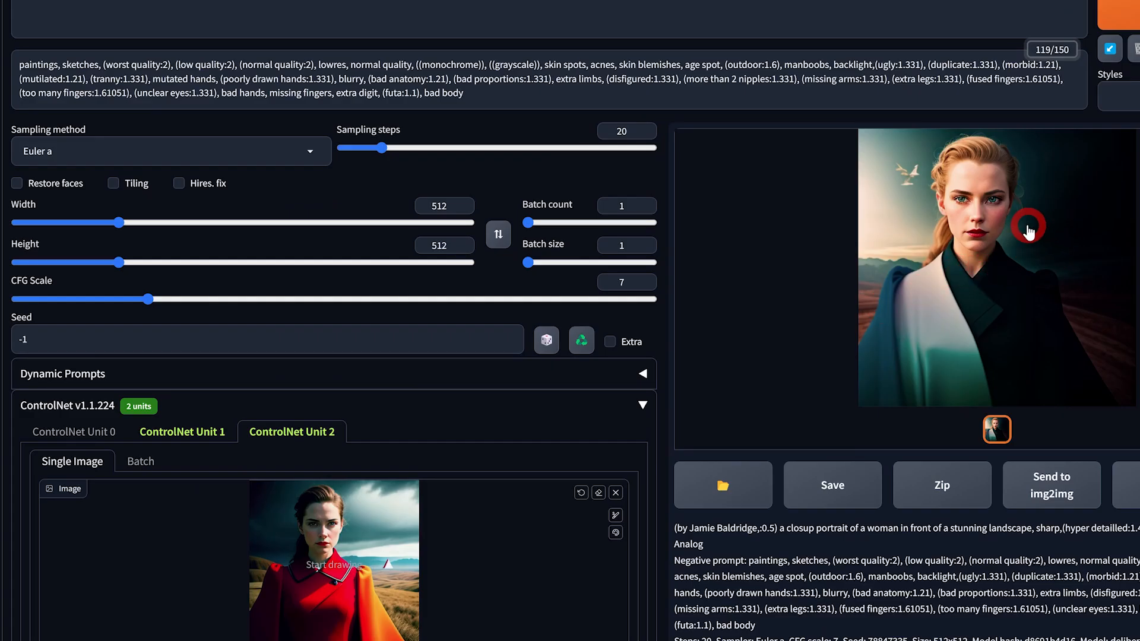
{"action": "left_click", "coordinate": [1024, 227]}
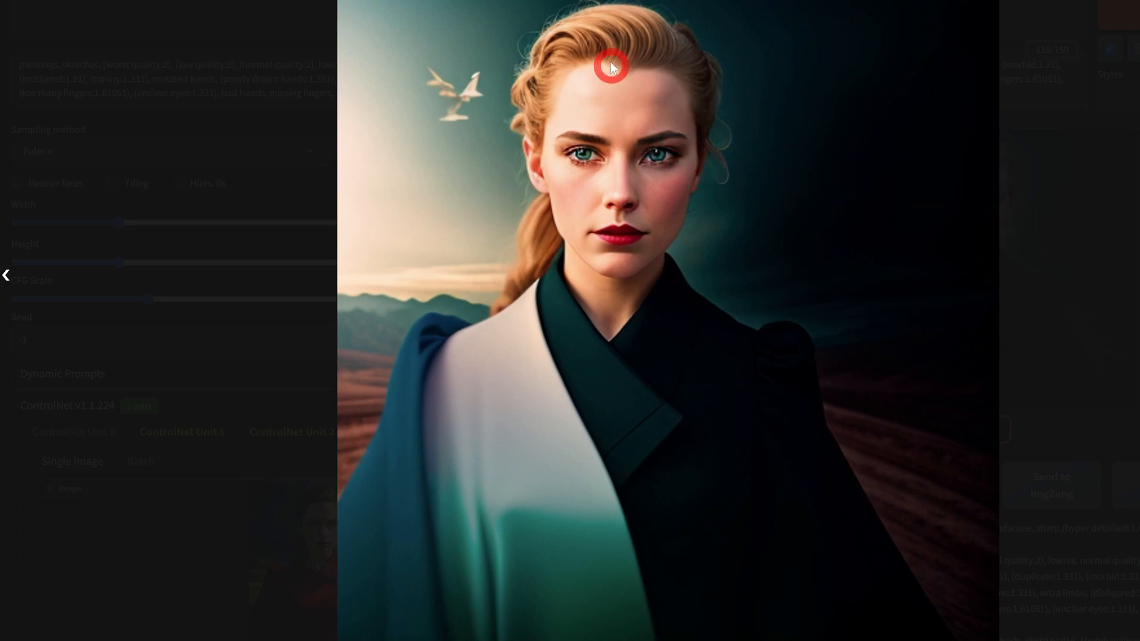
{"action": "left_click", "coordinate": [593, 252]}
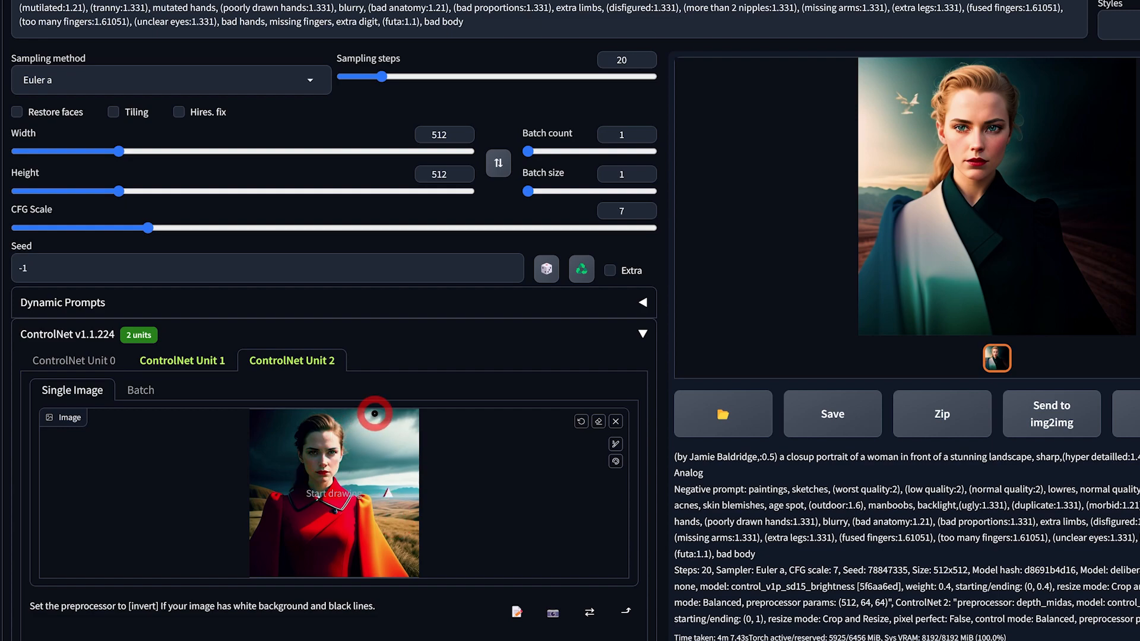
{"action": "scroll", "coordinate": [460, 440], "scroll_direction": "down", "scroll_amount": 1}
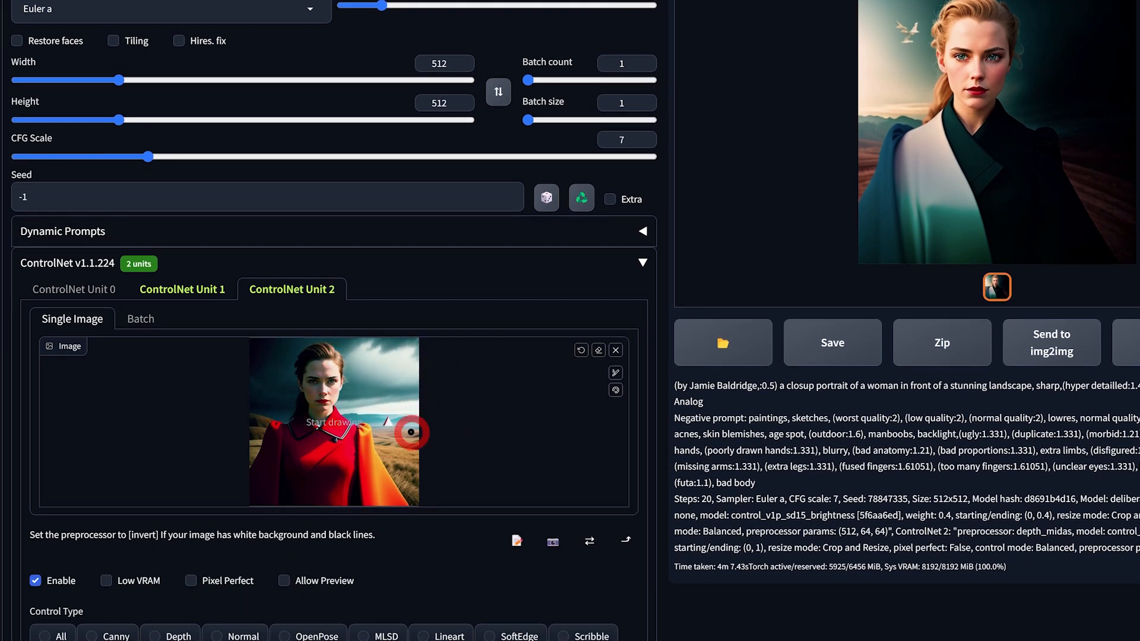
{"action": "scroll", "coordinate": [416, 428], "scroll_direction": "up", "scroll_amount": 1}
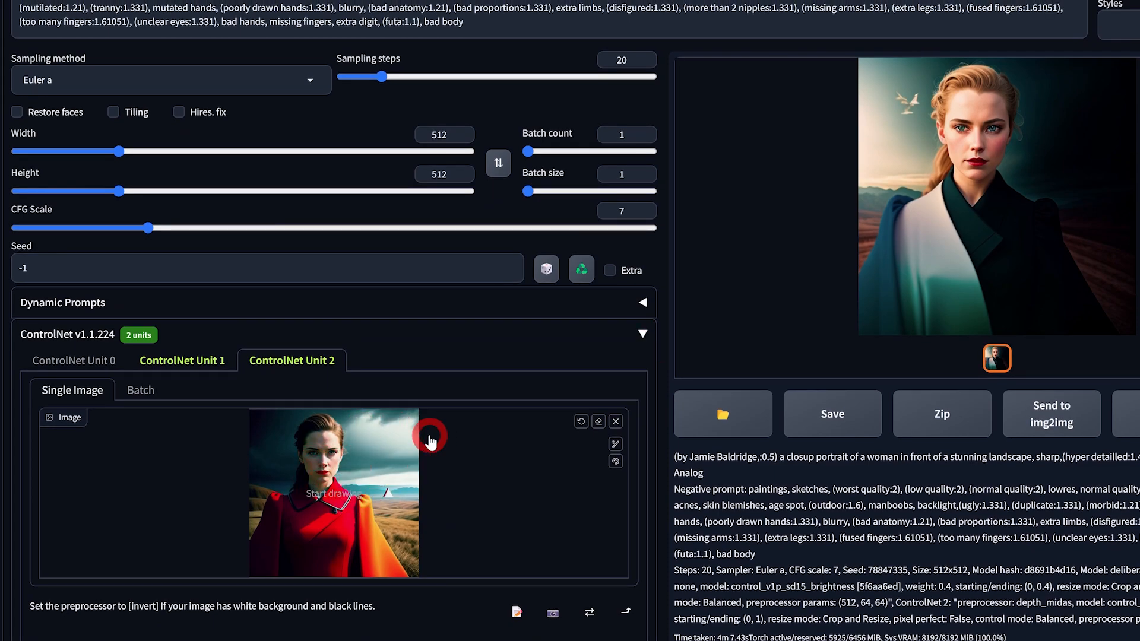
Step: Disable ControlNet Unit 1 and ControlNet Unit 2
{"action": "scroll", "coordinate": [962, 213], "scroll_direction": "up", "scroll_amount": 1}
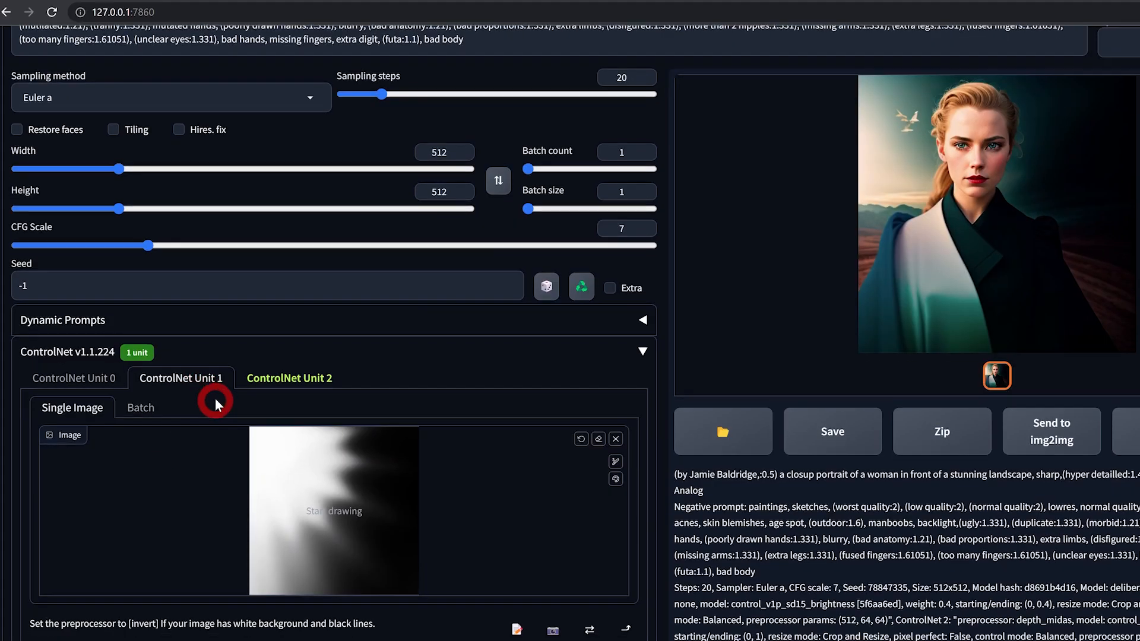
{"action": "scroll", "coordinate": [215, 404], "scroll_direction": "down", "scroll_amount": 1}
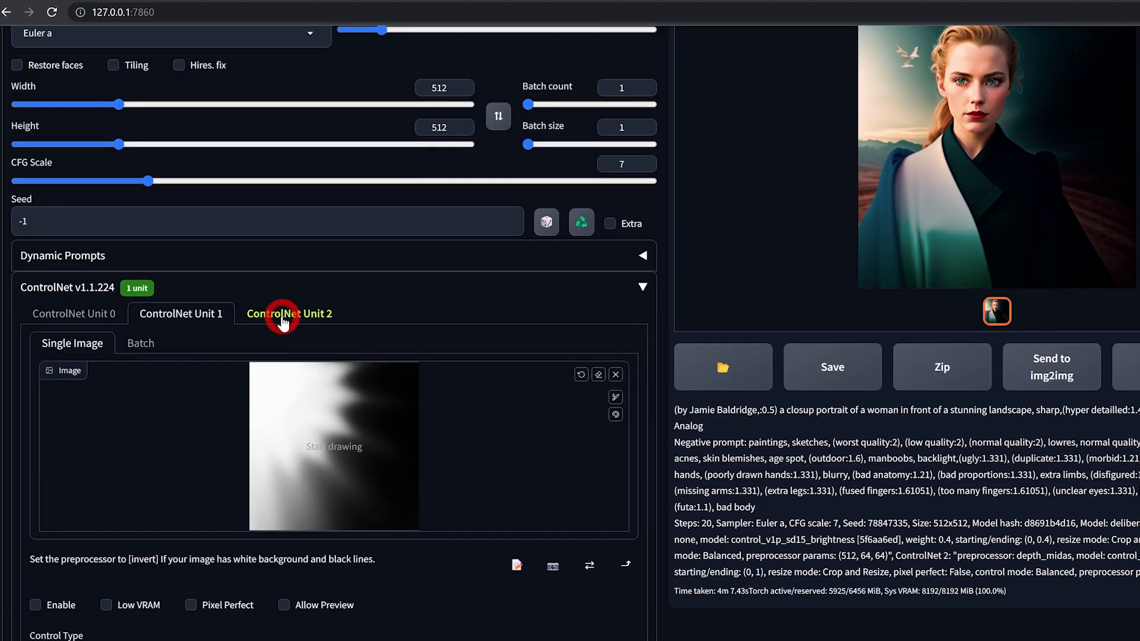
{"action": "left_click", "coordinate": [287, 314]}
{"action": "left_click", "coordinate": [47, 606]}
{"action": "left_click", "coordinate": [37, 604]}
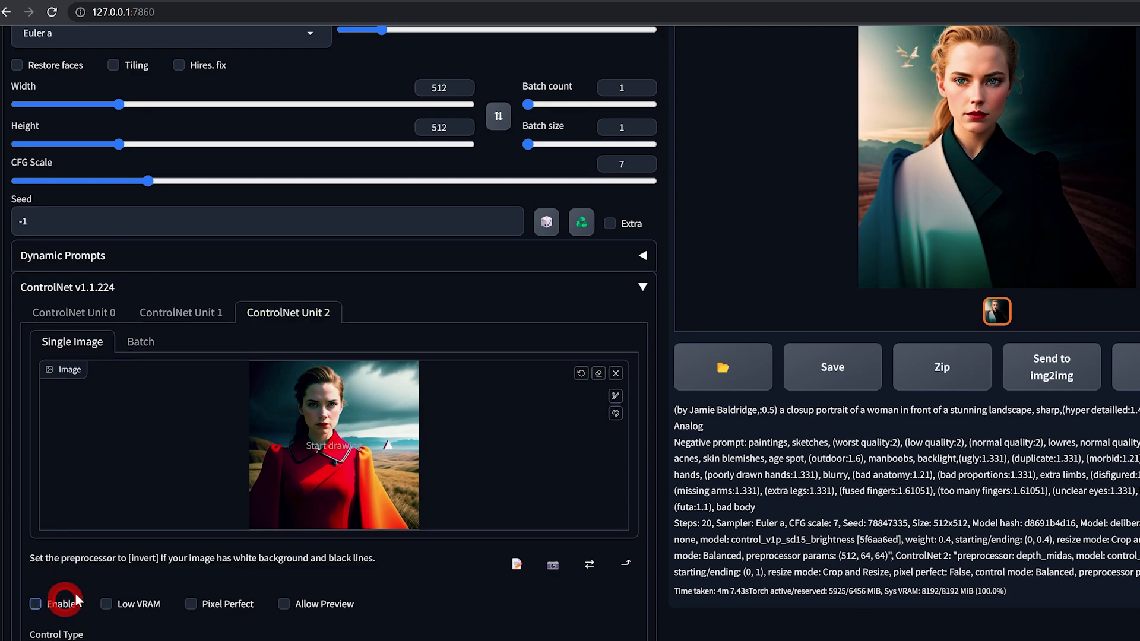
{"action": "scroll", "coordinate": [291, 460], "scroll_direction": "up", "scroll_amount": 2}
Step: Enable ControlNet Unit 0 with the left light burst image, no preprocessor, model control_v1p_sd15_illumination, control weight 0.8 and ending control step 0.4
{"action": "left_click", "coordinate": [61, 452]}
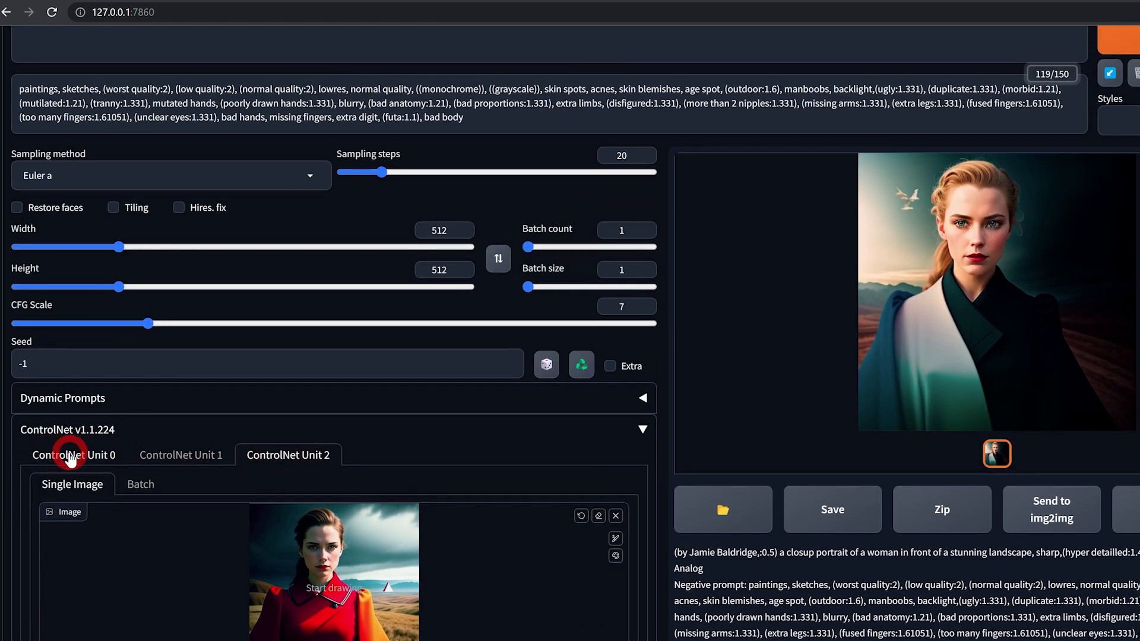
{"action": "left_click", "coordinate": [193, 492]}
{"action": "scroll", "coordinate": [208, 502], "scroll_direction": "down", "scroll_amount": 1}
{"action": "scroll", "coordinate": [208, 500], "scroll_direction": "down", "scroll_amount": 2}
{"action": "left_click", "coordinate": [336, 380]}
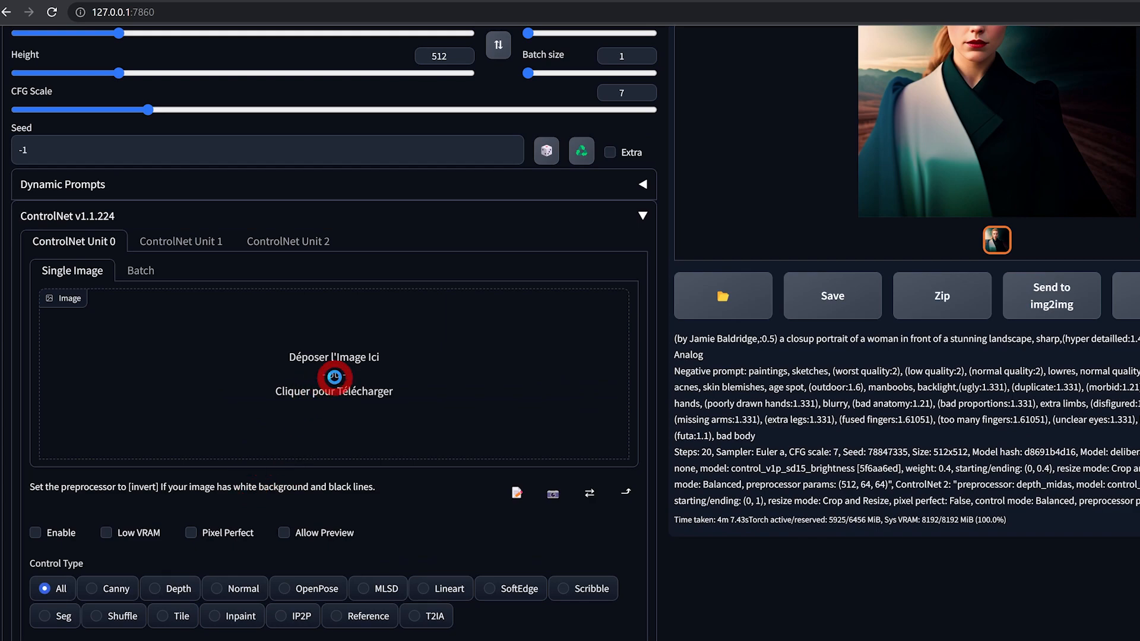
{"action": "scroll", "coordinate": [331, 382], "scroll_direction": "down", "scroll_amount": 2}
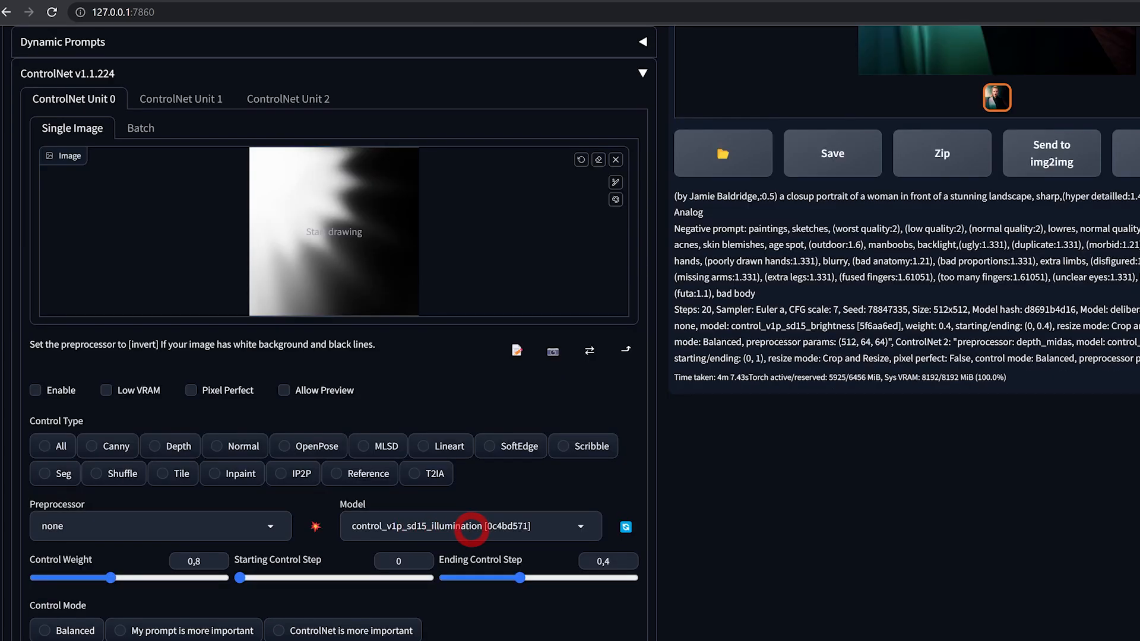
{"action": "left_click", "coordinate": [55, 399]}
Step: Generate an image with only the illumination unit active and view the result enlarged
{"action": "scroll", "coordinate": [119, 386], "scroll_direction": "up", "scroll_amount": 7}
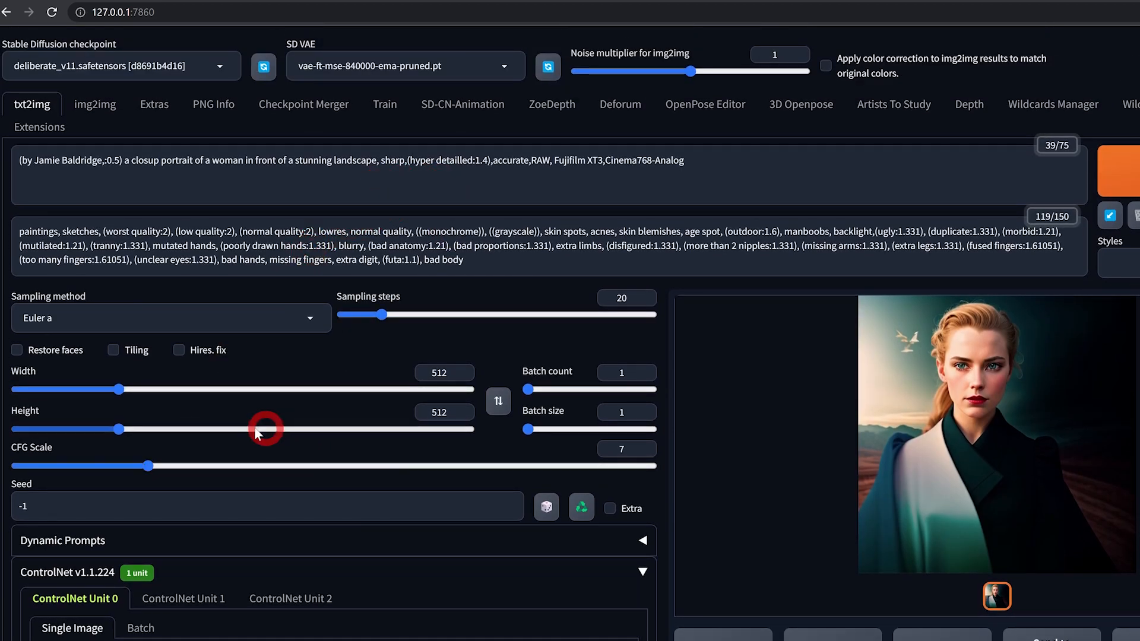
{"action": "scroll", "coordinate": [546, 437], "scroll_direction": "down", "scroll_amount": 2}
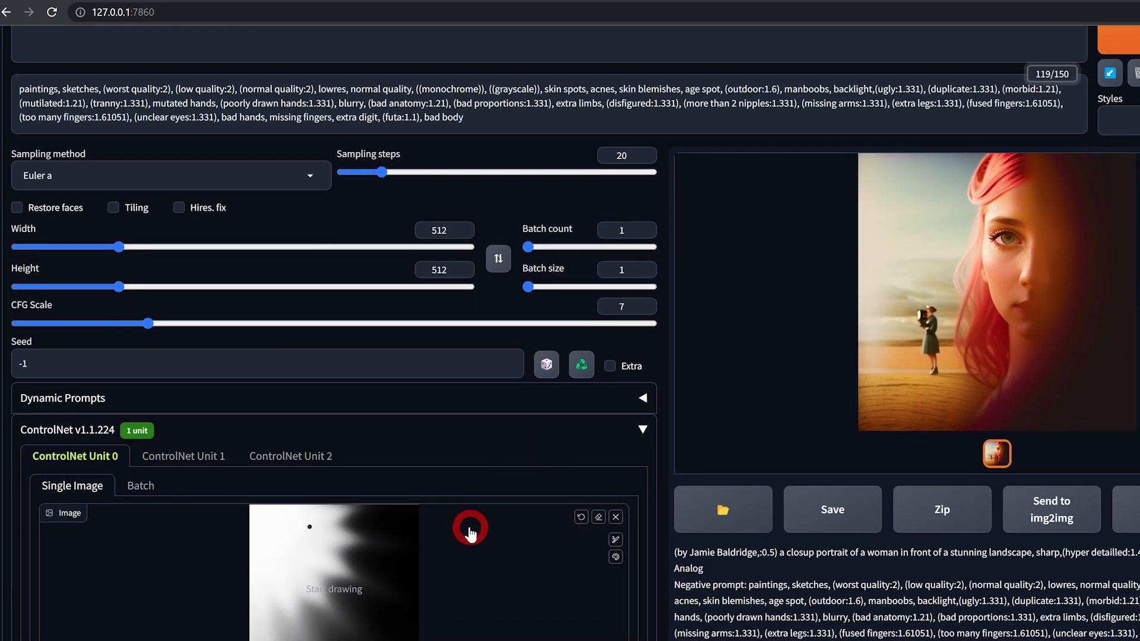
{"action": "scroll", "coordinate": [482, 523], "scroll_direction": "up", "scroll_amount": 1}
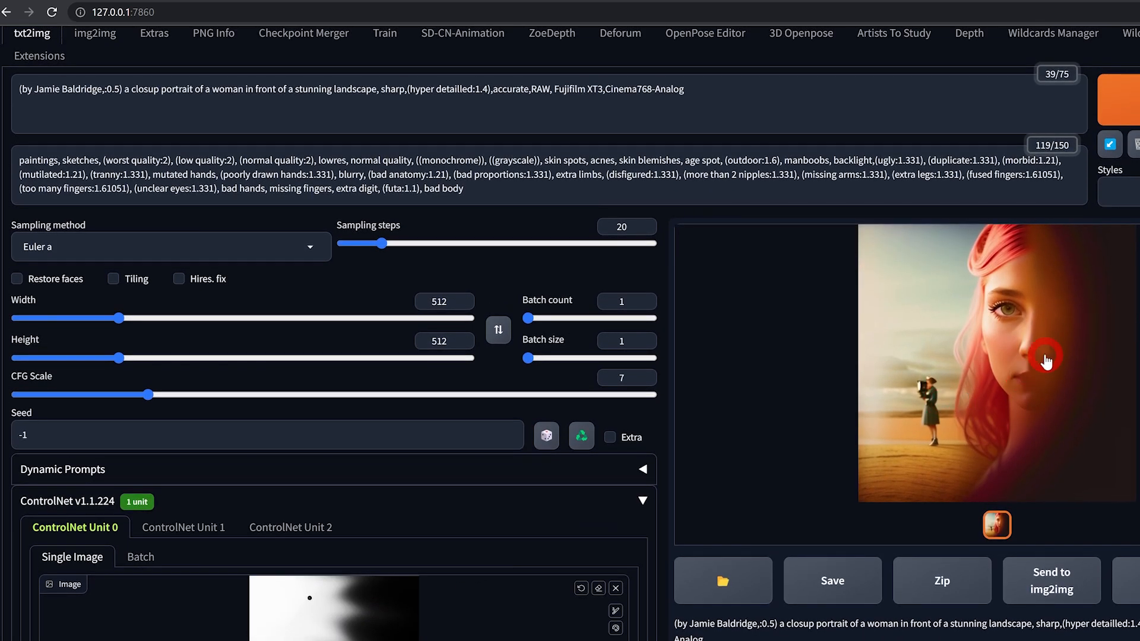
{"action": "left_click", "coordinate": [1033, 471]}
{"action": "left_click", "coordinate": [764, 383]}
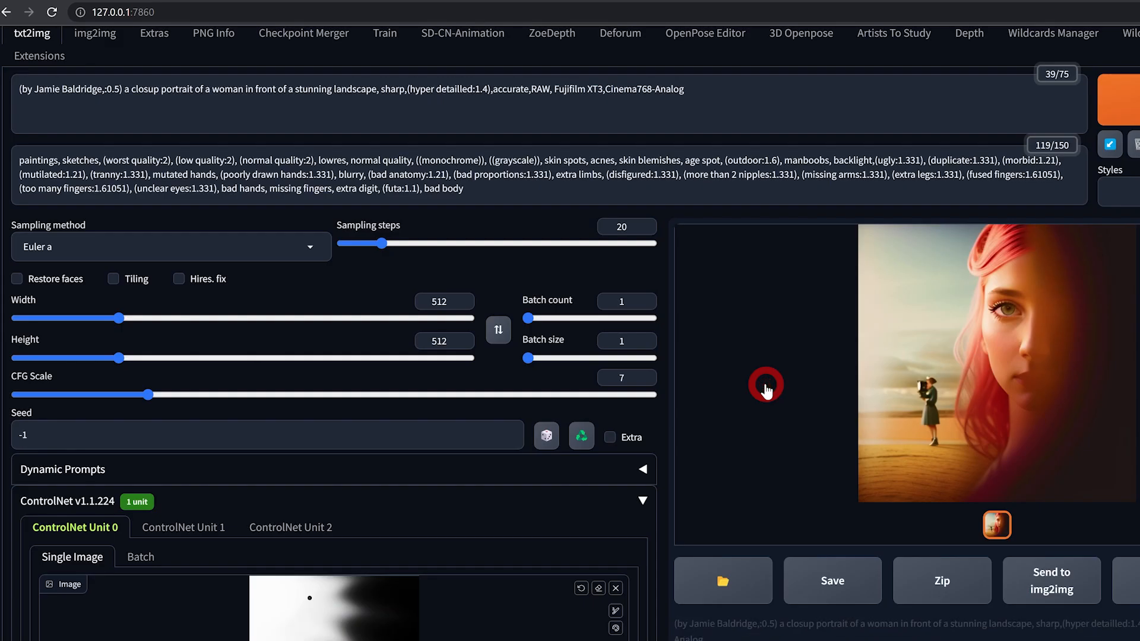
Step: Generate another image with the same illumination settings and compare its lighting with the light burst image in ControlNet Unit 0
{"action": "scroll", "coordinate": [919, 365], "scroll_direction": "down", "scroll_amount": 1}
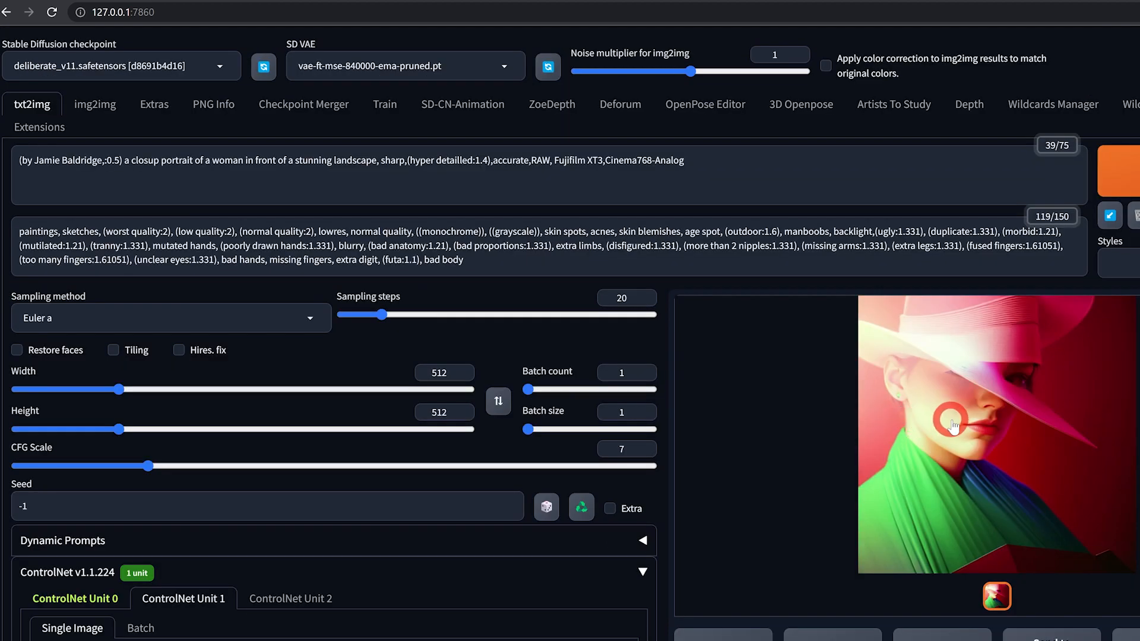
{"action": "left_click", "coordinate": [954, 419]}
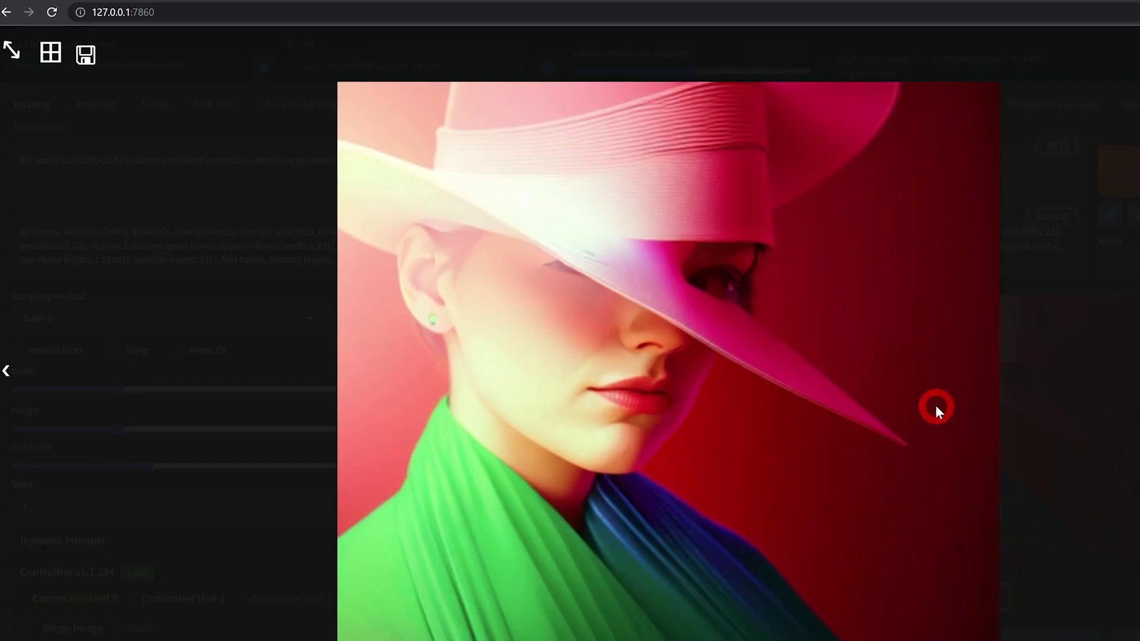
{"action": "left_click", "coordinate": [927, 409]}
{"action": "scroll", "coordinate": [1003, 427], "scroll_direction": "down", "scroll_amount": 1}
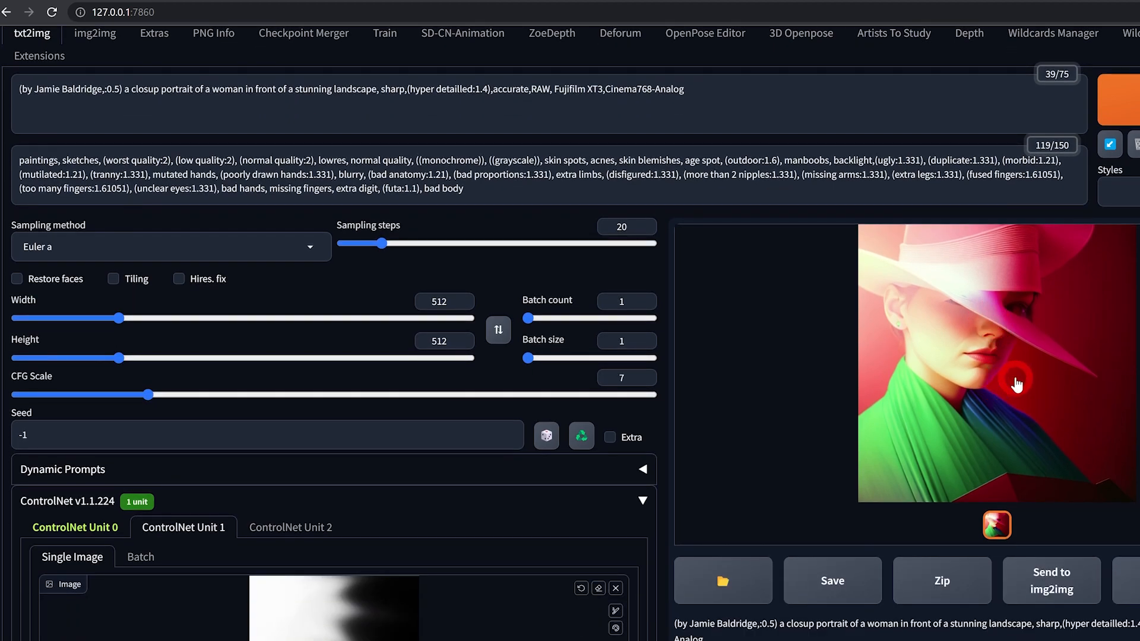
{"action": "scroll", "coordinate": [1027, 382], "scroll_direction": "down", "scroll_amount": 1}
{"action": "scroll", "coordinate": [1027, 377], "scroll_direction": "up", "scroll_amount": 1}
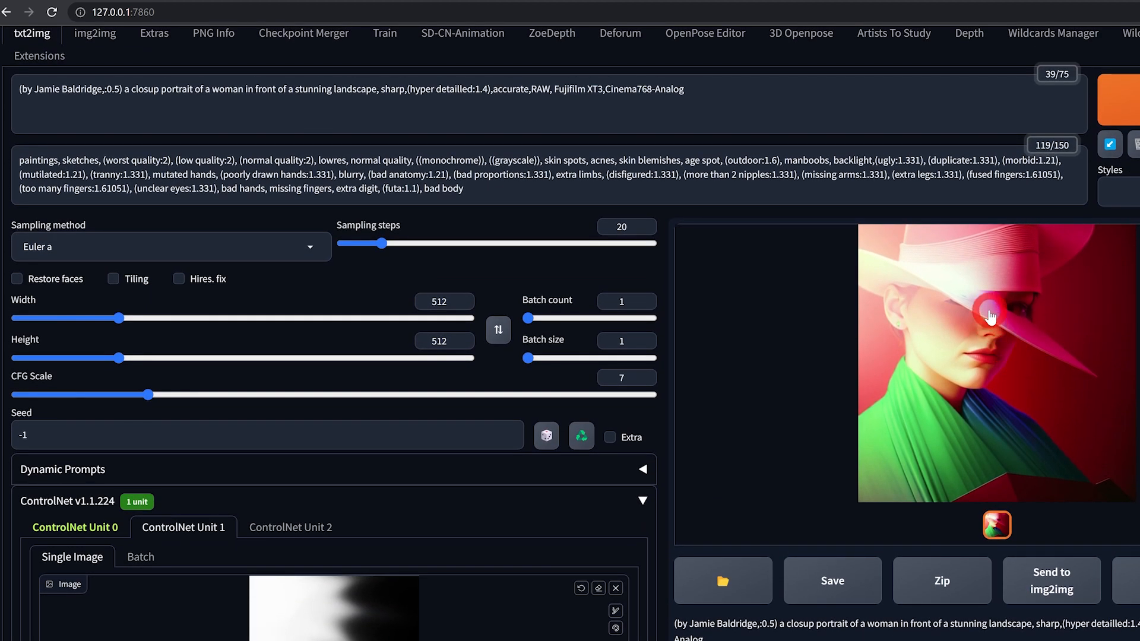
{"action": "scroll", "coordinate": [989, 316], "scroll_direction": "down", "scroll_amount": 1}
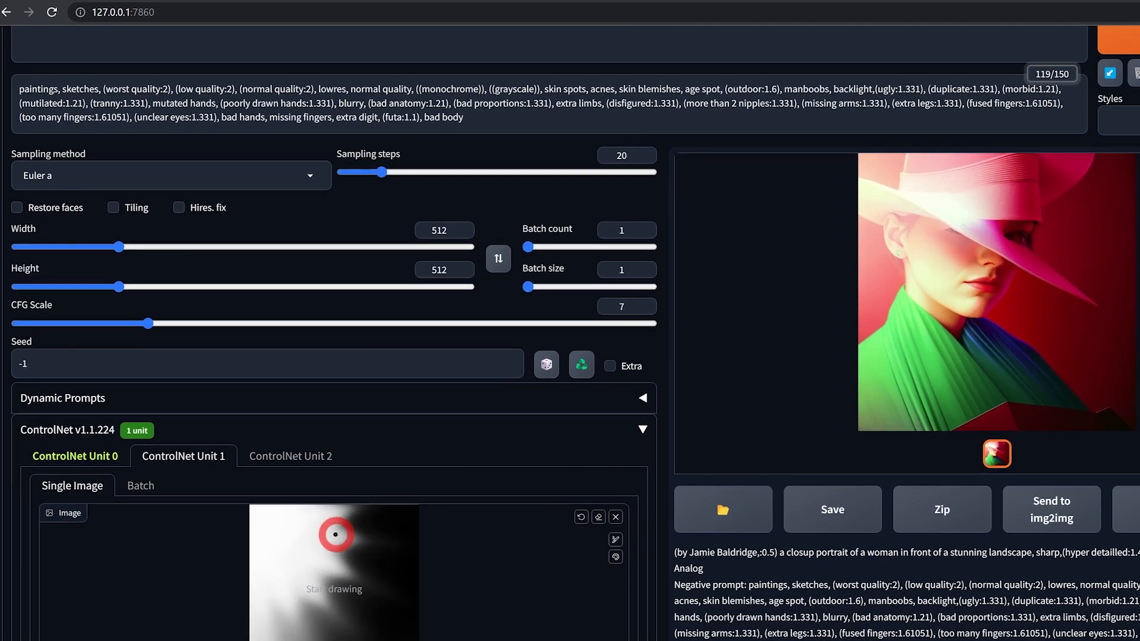
{"action": "scroll", "coordinate": [336, 534], "scroll_direction": "down", "scroll_amount": 4}
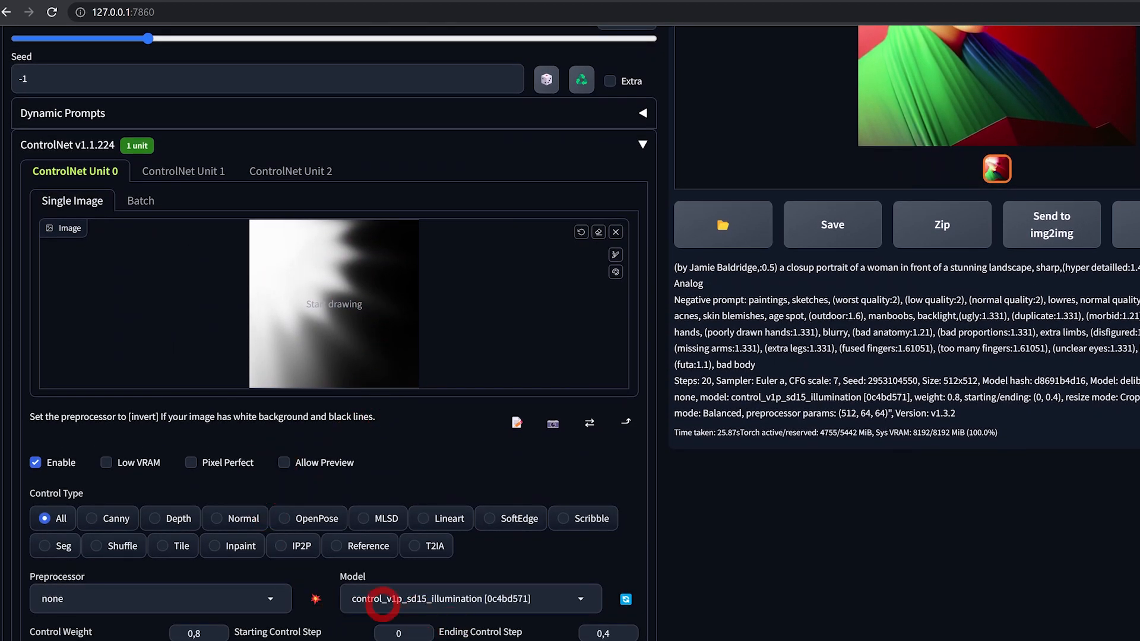
{"action": "scroll", "coordinate": [236, 319], "scroll_direction": "up", "scroll_amount": 1}
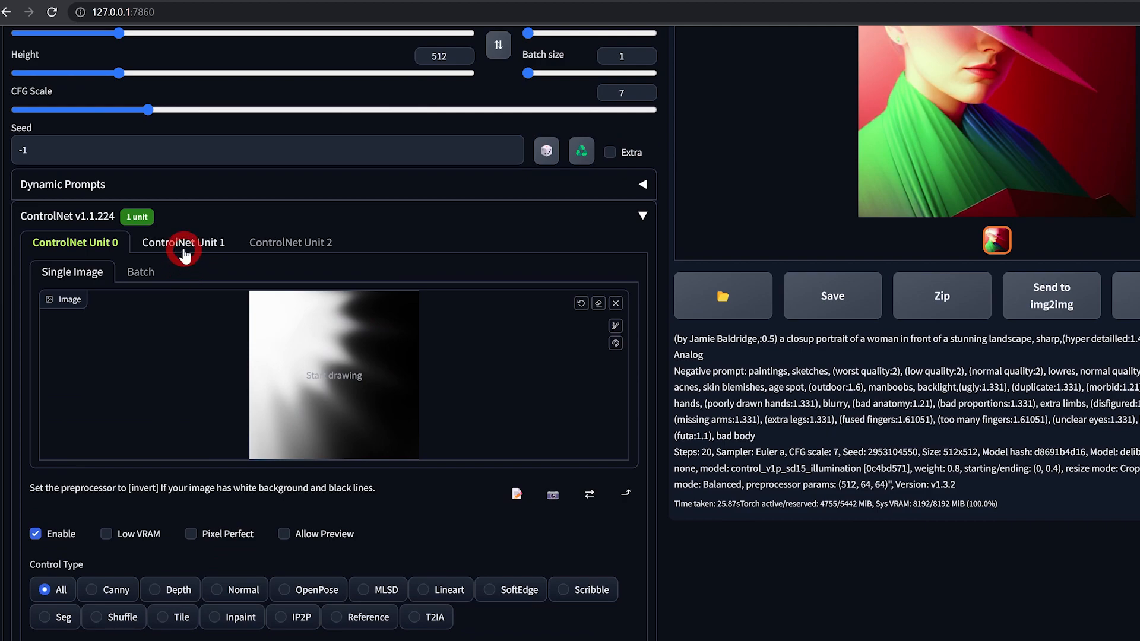
Step: Replace the ControlNet Unit 1 image with the blurred black-and-white portrait of a woman, enable the unit and generate an image
{"action": "left_click", "coordinate": [184, 249]}
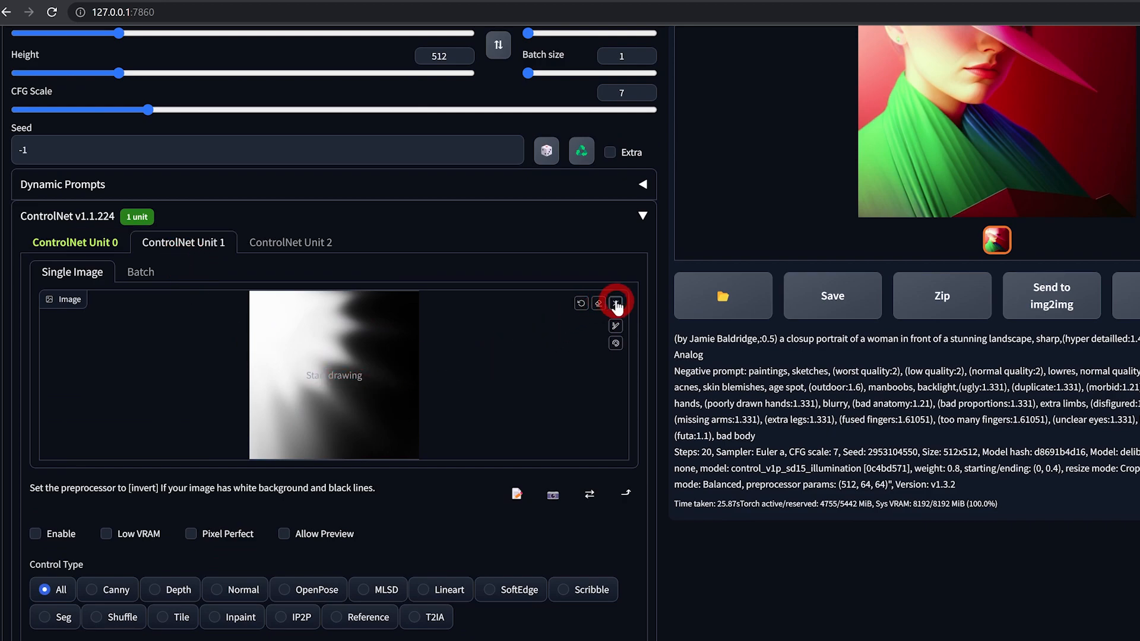
{"action": "left_click", "coordinate": [615, 303]}
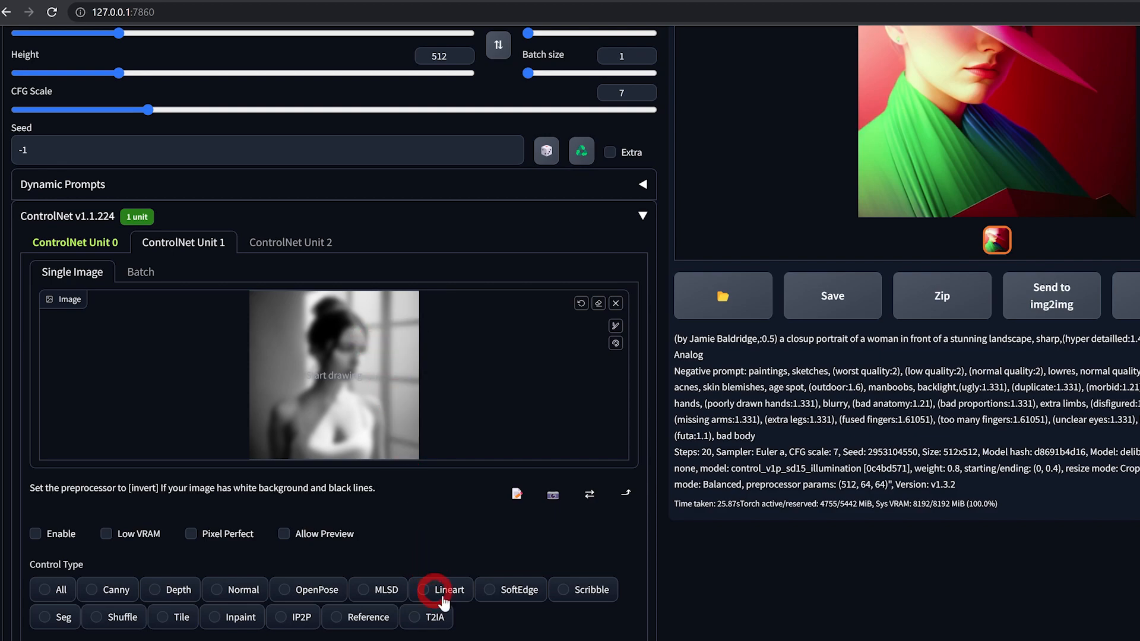
{"action": "left_click", "coordinate": [52, 534]}
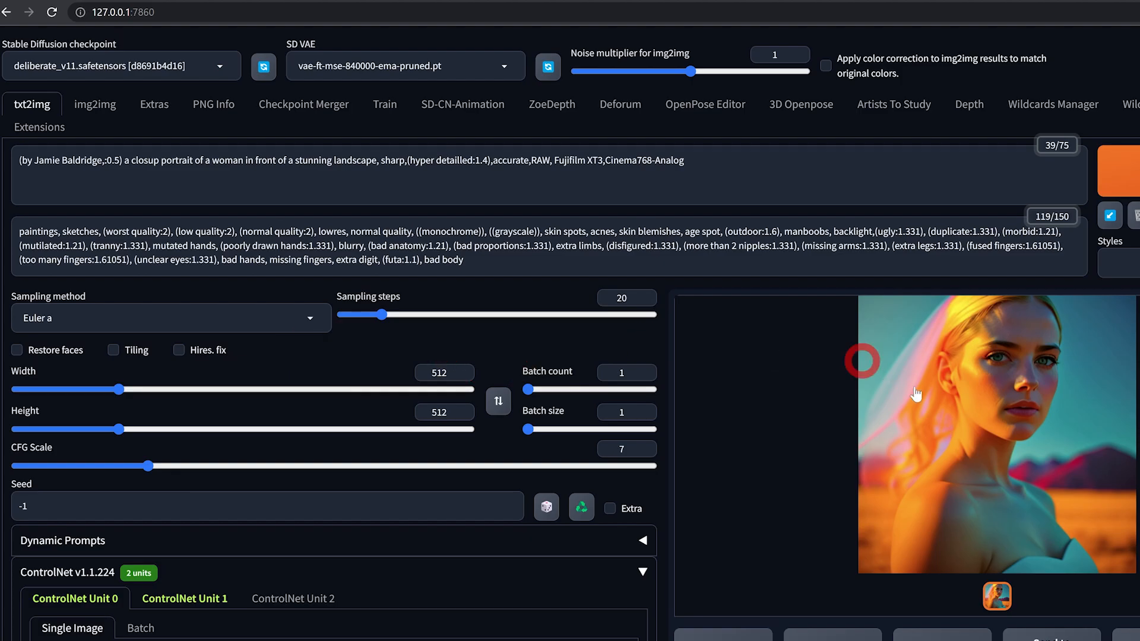
{"action": "left_click", "coordinate": [886, 376]}
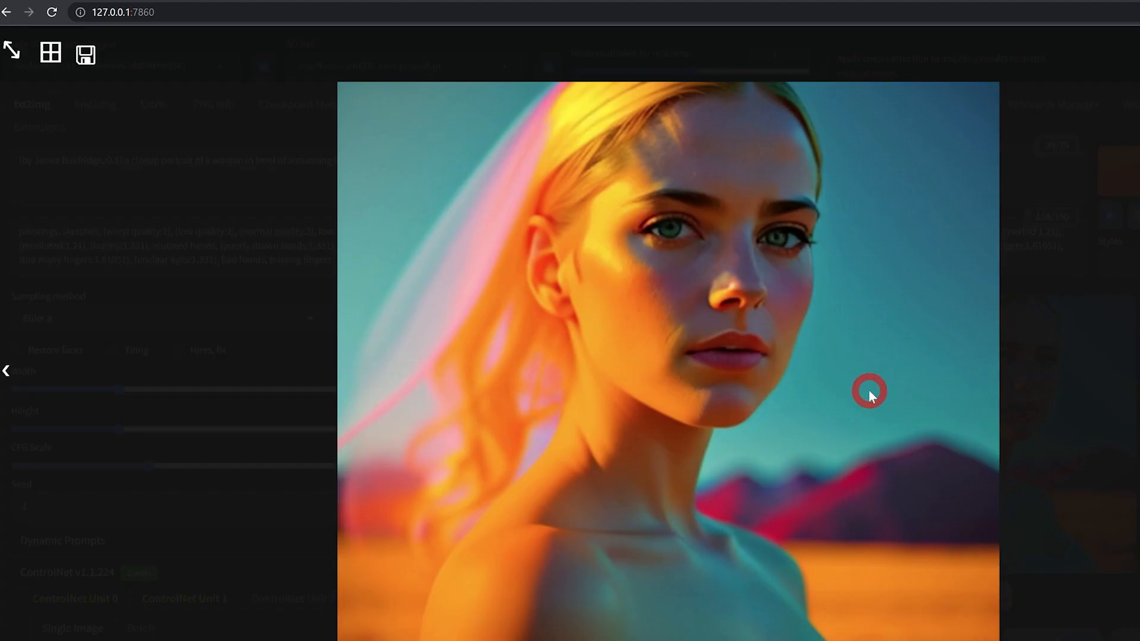
{"action": "left_click", "coordinate": [866, 393]}
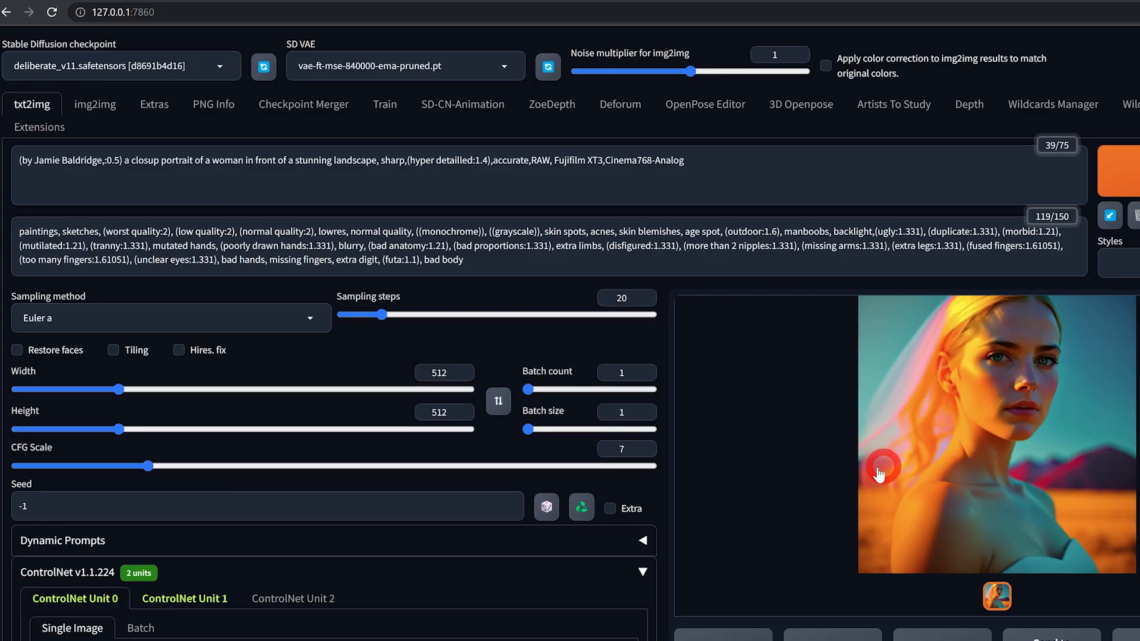
Step: Compare the new portrait with the input images loaded in ControlNet Units 1, 0 and 2
{"action": "scroll", "coordinate": [756, 496], "scroll_direction": "down", "scroll_amount": 2}
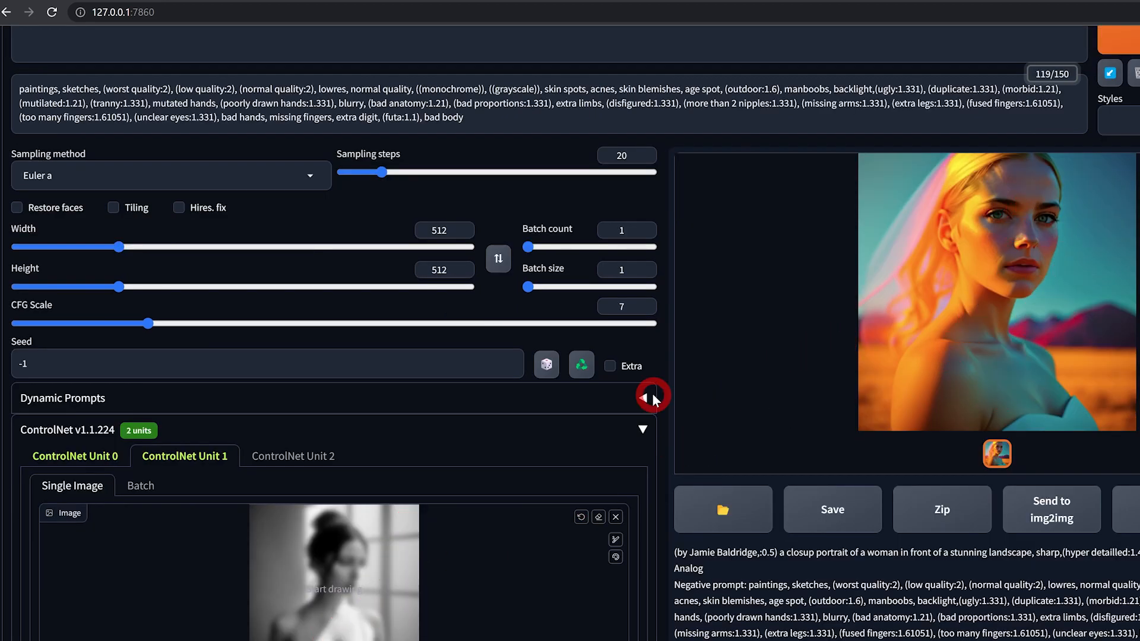
{"action": "left_click", "coordinate": [80, 459]}
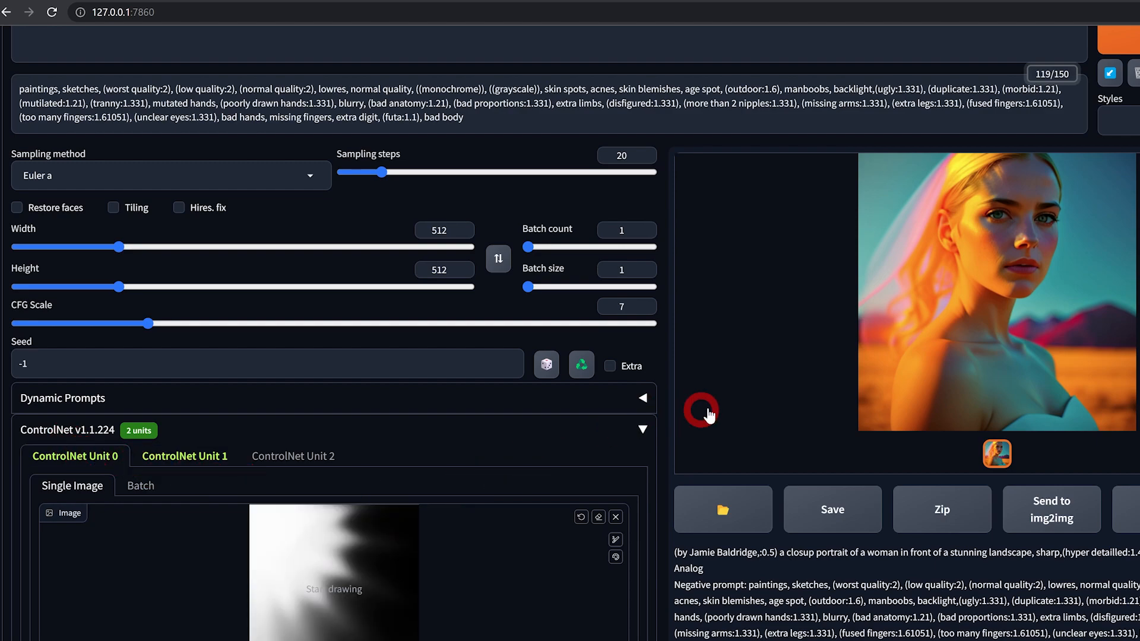
{"action": "scroll", "coordinate": [730, 408], "scroll_direction": "up", "scroll_amount": 2}
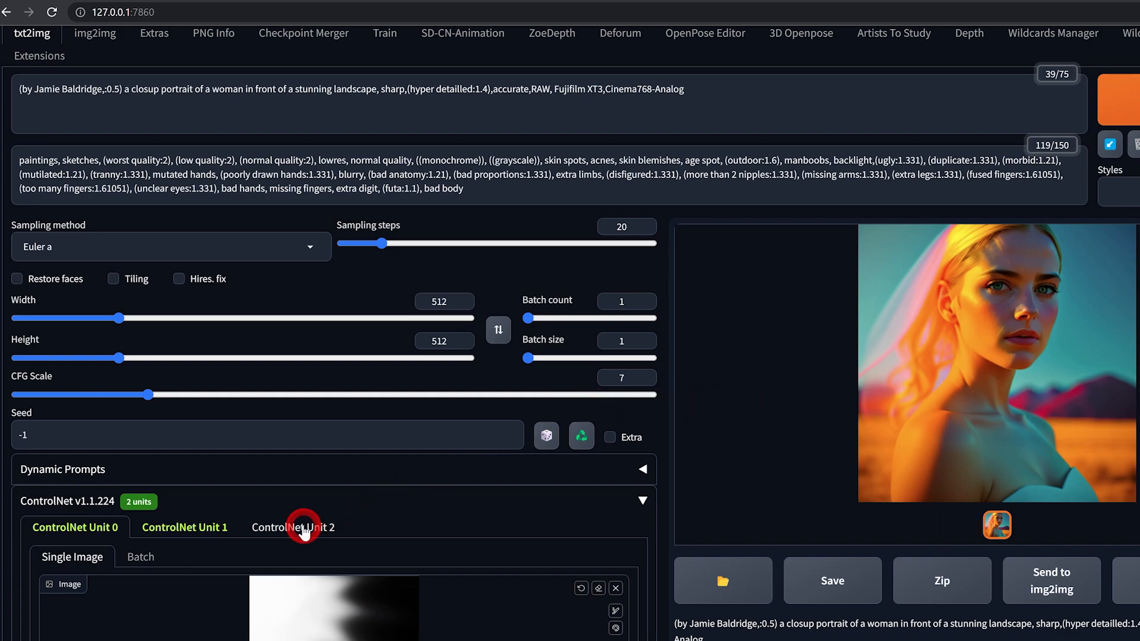
{"action": "left_click", "coordinate": [304, 529]}
{"action": "scroll", "coordinate": [304, 528], "scroll_direction": "down", "scroll_amount": 2}
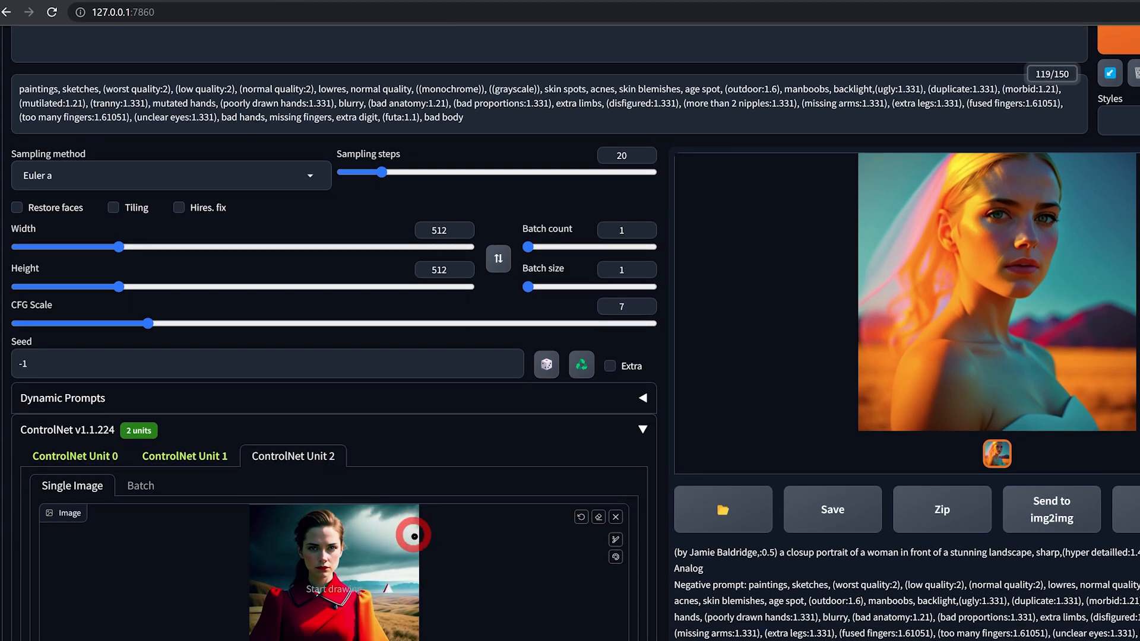
Step: Enable ControlNet Unit 2 with the woman-in-red-coat image and generate an image with all three units
{"action": "scroll", "coordinate": [380, 525], "scroll_direction": "down", "scroll_amount": 2}
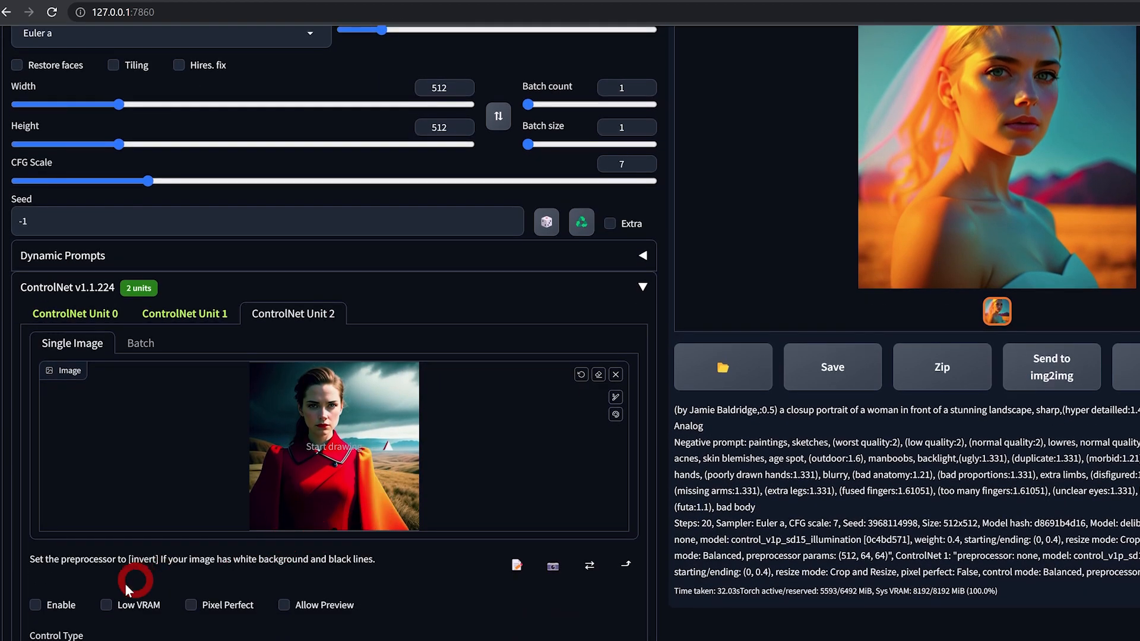
{"action": "left_click", "coordinate": [37, 604]}
{"action": "scroll", "coordinate": [433, 502], "scroll_direction": "up", "scroll_amount": 1}
{"action": "scroll", "coordinate": [458, 483], "scroll_direction": "up", "scroll_amount": 3}
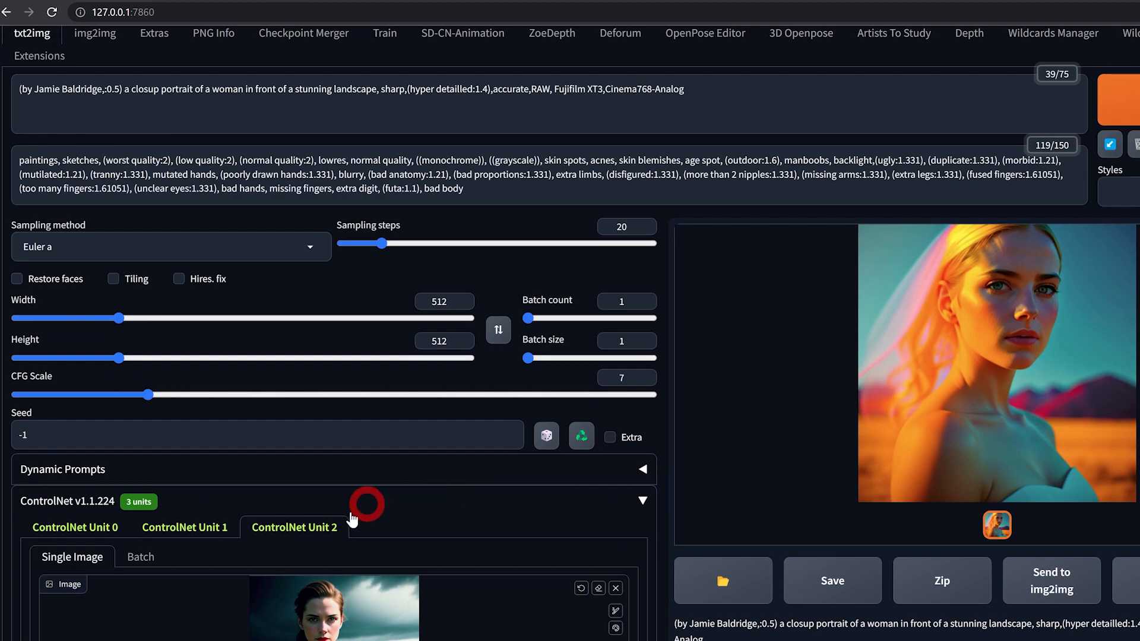
{"action": "scroll", "coordinate": [330, 505], "scroll_direction": "down", "scroll_amount": 3}
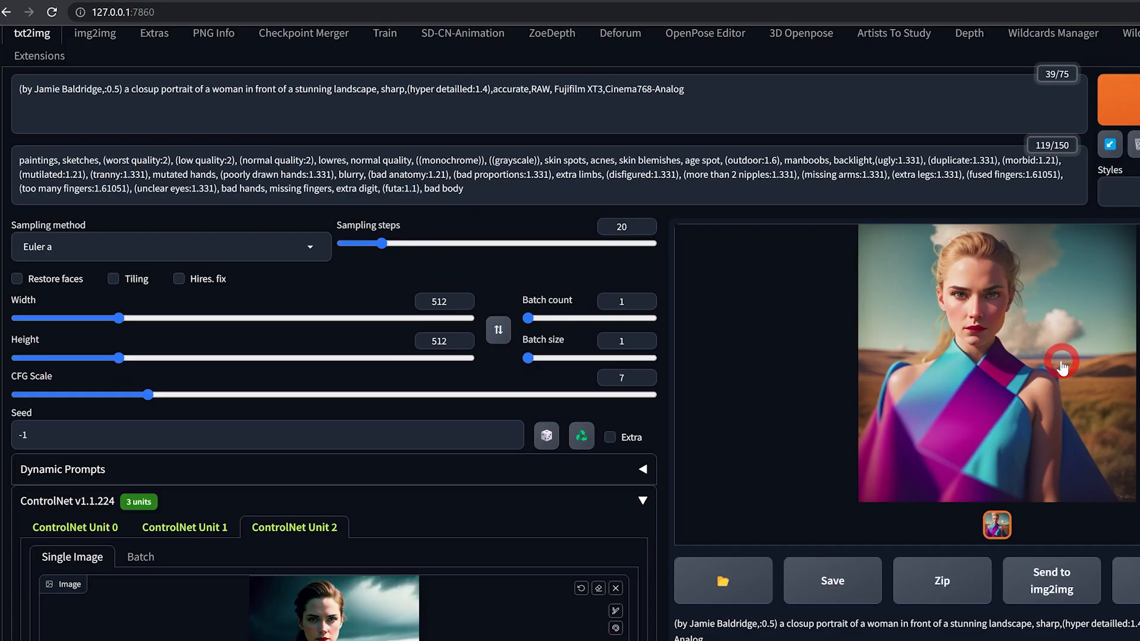
Step: View the generated portrait enlarged and examine its lighting and pose
{"action": "left_click", "coordinate": [1048, 370]}
{"action": "left_click", "coordinate": [885, 369]}
{"action": "left_click", "coordinate": [942, 376]}
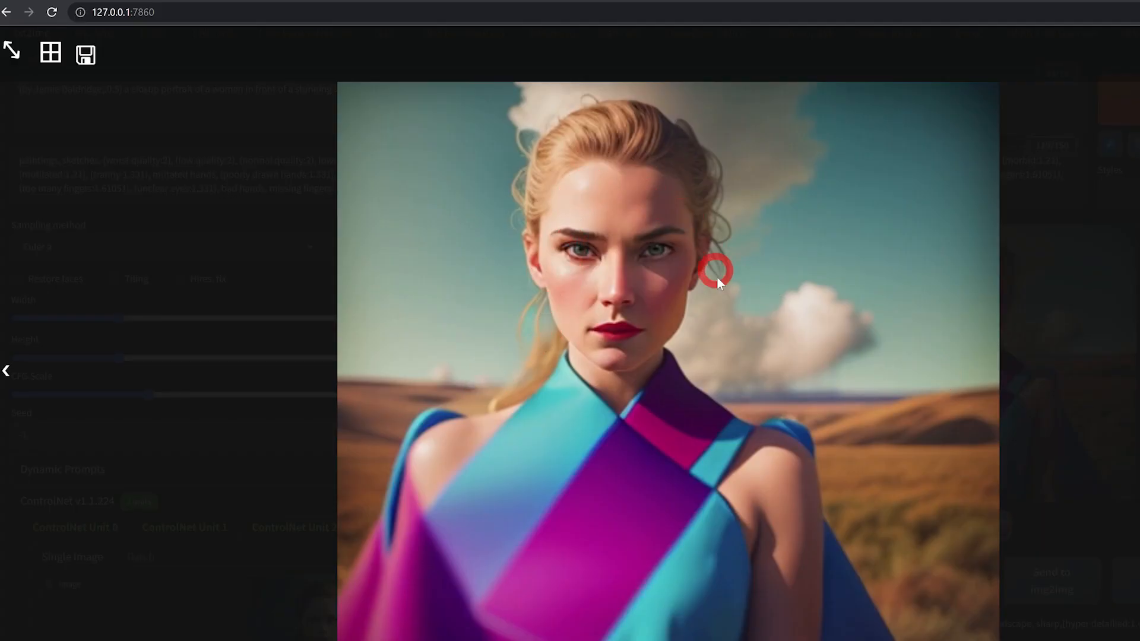
{"action": "left_click", "coordinate": [640, 537]}
Step: Replace the ControlNet Unit 2 image with the colour portrait of the dark-haired woman wearing a bun
{"action": "scroll", "coordinate": [831, 403], "scroll_direction": "down", "scroll_amount": 2}
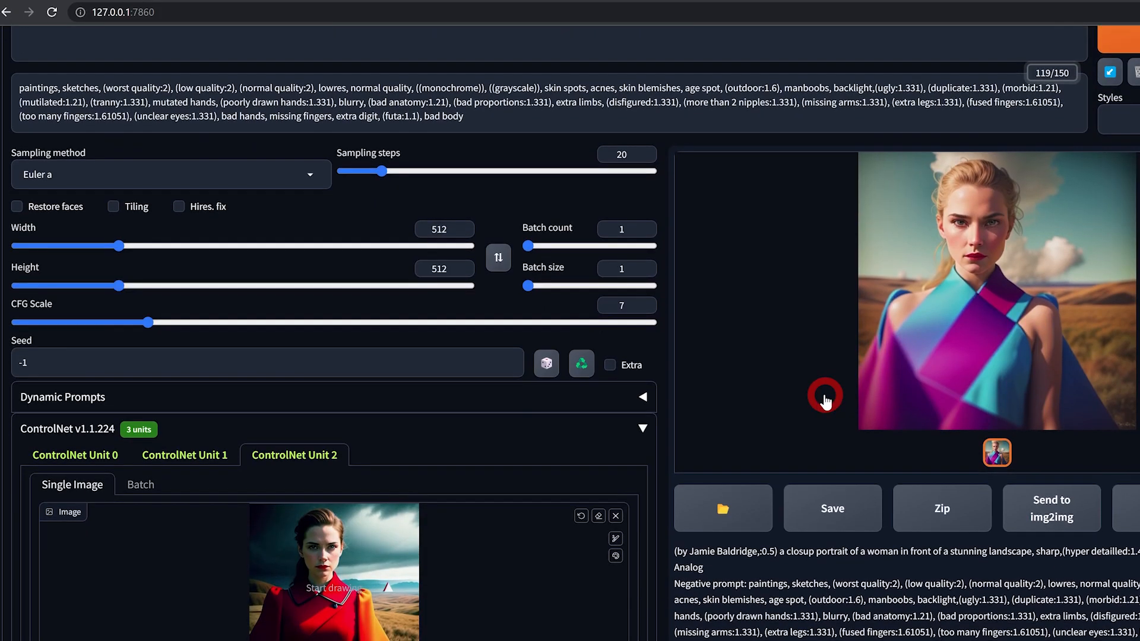
{"action": "scroll", "coordinate": [826, 401], "scroll_direction": "down", "scroll_amount": 1}
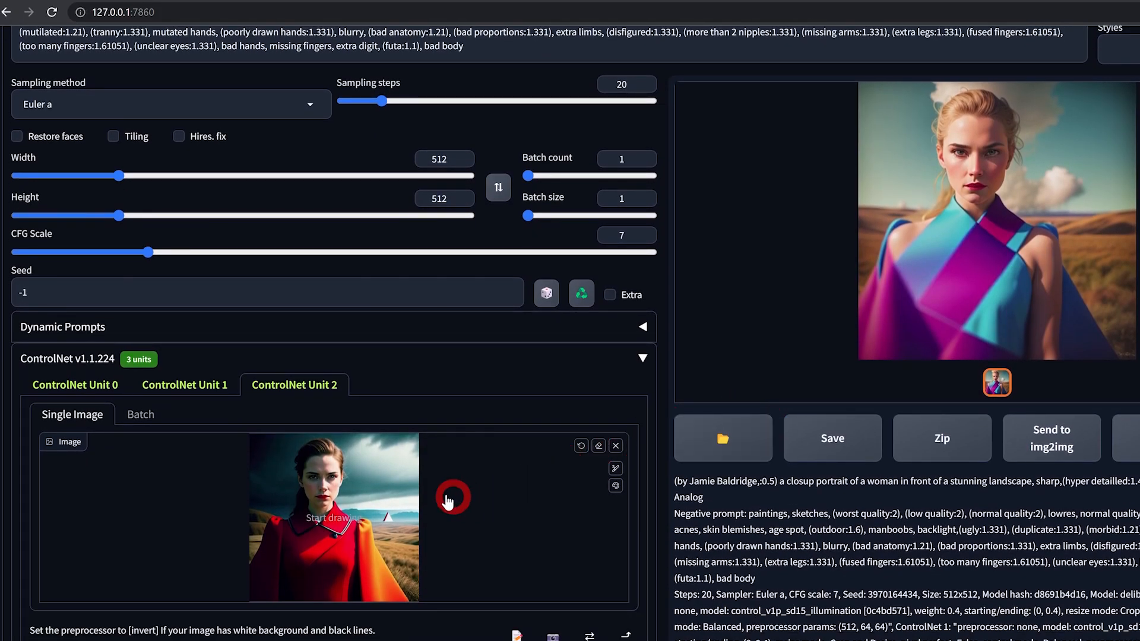
{"action": "left_click", "coordinate": [598, 445]}
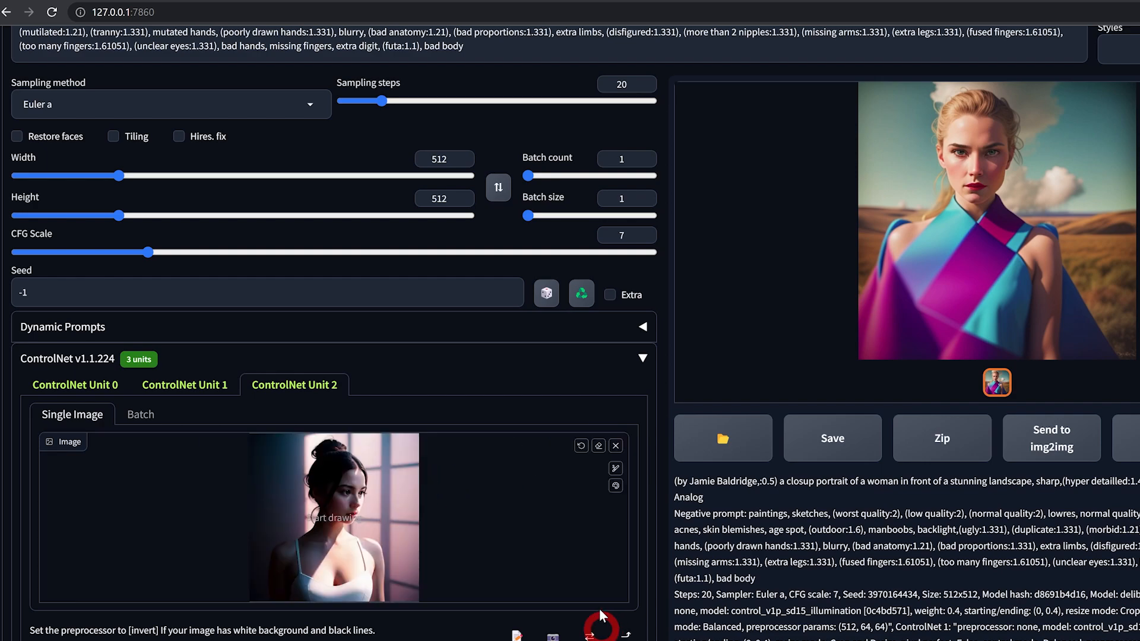
{"action": "scroll", "coordinate": [504, 508], "scroll_direction": "down", "scroll_amount": 1}
{"action": "scroll", "coordinate": [507, 506], "scroll_direction": "up", "scroll_amount": 1}
Step: Check the input images loaded in ControlNet Units 1 and 0 and the Unit 0 illumination settings
{"action": "left_click", "coordinate": [188, 386]}
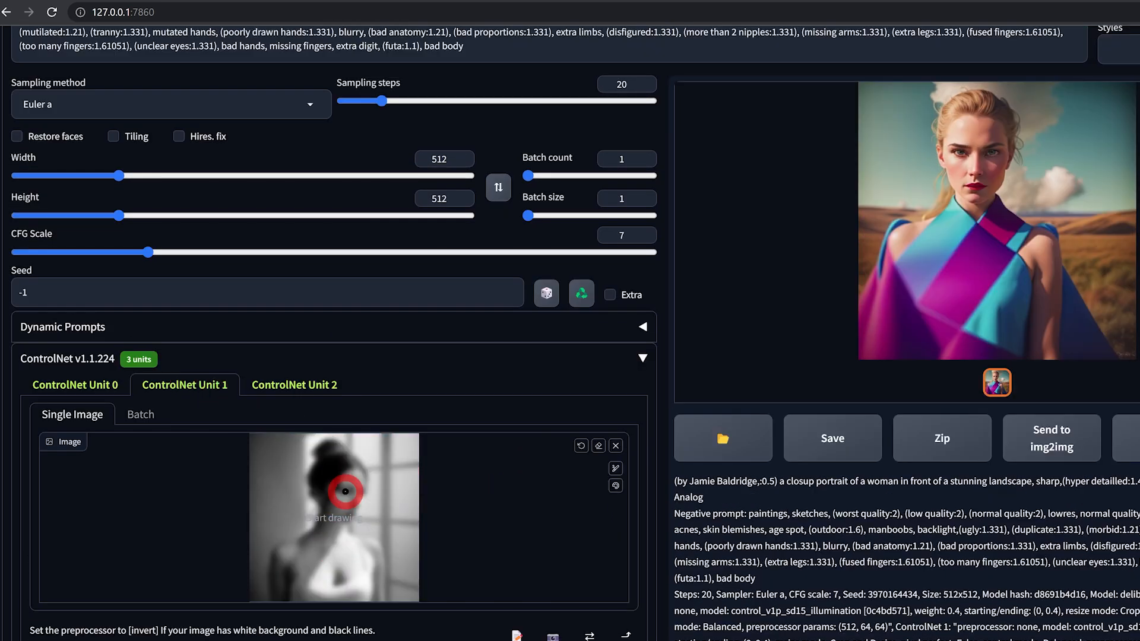
{"action": "scroll", "coordinate": [237, 416], "scroll_direction": "down", "scroll_amount": 1}
{"action": "left_click", "coordinate": [99, 320]}
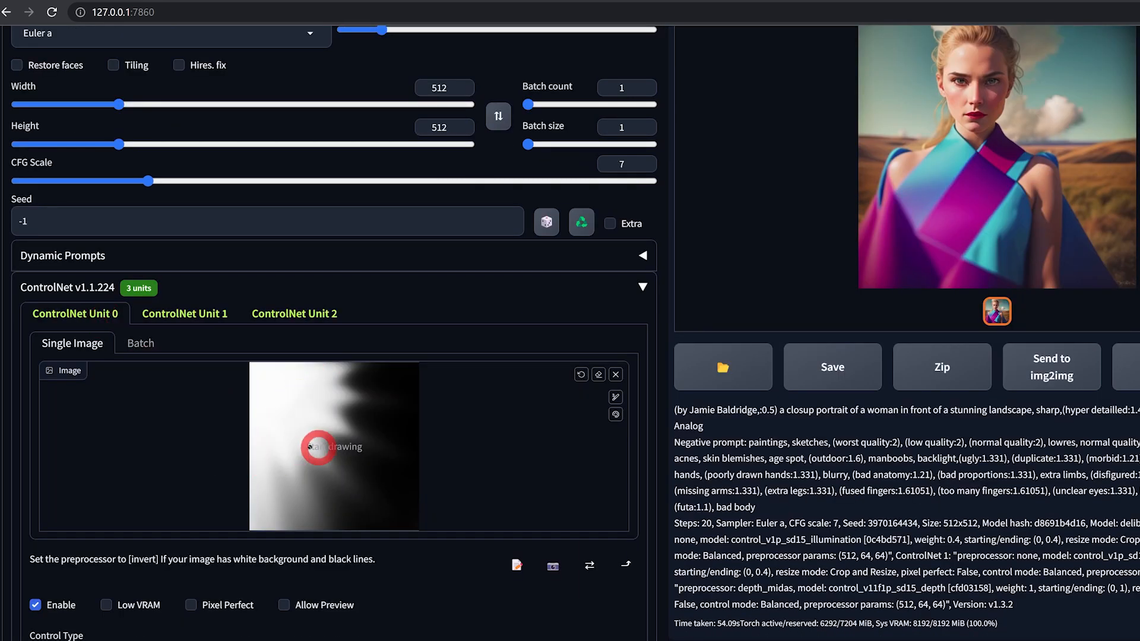
{"action": "scroll", "coordinate": [285, 436], "scroll_direction": "down", "scroll_amount": 2}
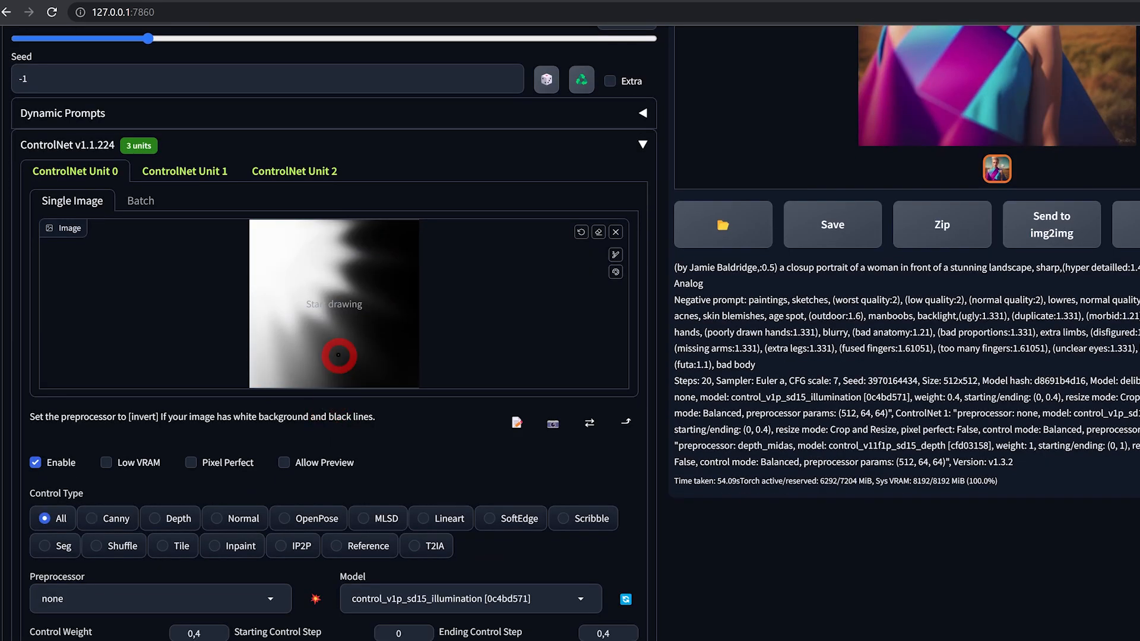
Step: Generate an image from the three active ControlNet units and view the result enlarged
{"action": "scroll", "coordinate": [344, 352], "scroll_direction": "up", "scroll_amount": 6}
{"action": "left_click", "coordinate": [1038, 458]}
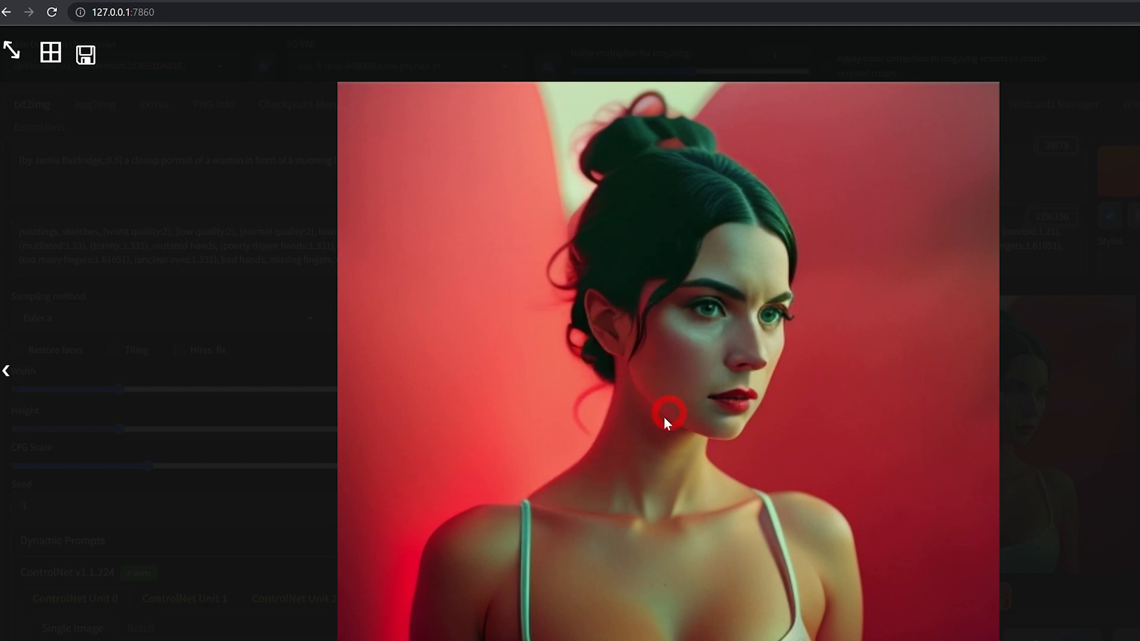
{"action": "left_click", "coordinate": [861, 229]}
Step: Replace the ControlNet Unit 1 image with eclat_gauche.jpg and generate a new portrait to view enlarged
{"action": "scroll", "coordinate": [323, 489], "scroll_direction": "down", "scroll_amount": 2}
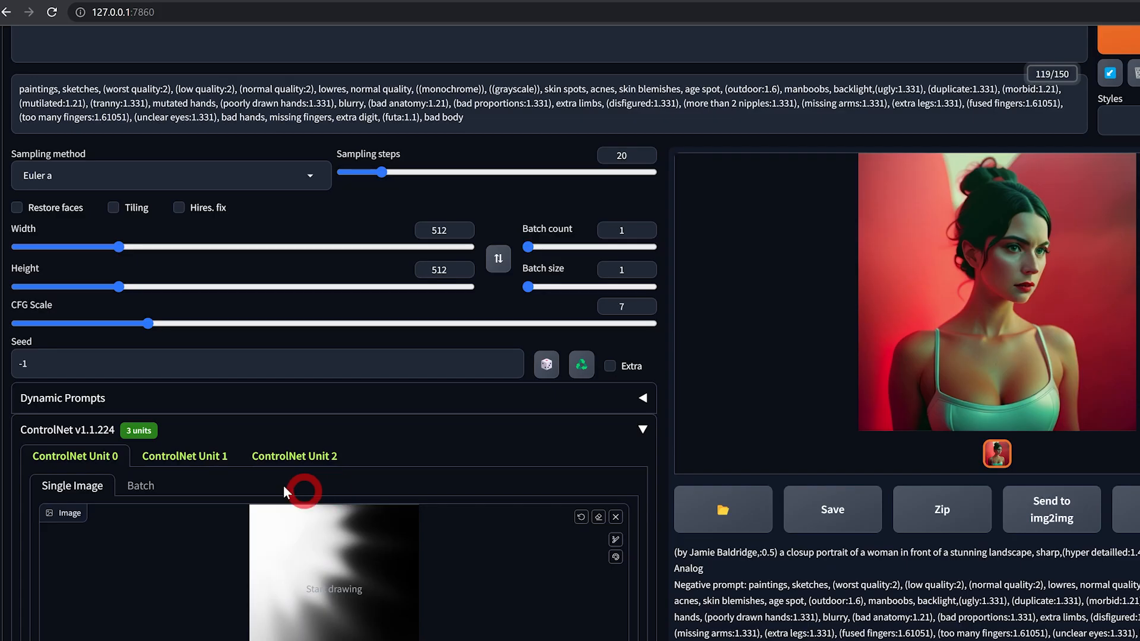
{"action": "left_click", "coordinate": [187, 458]}
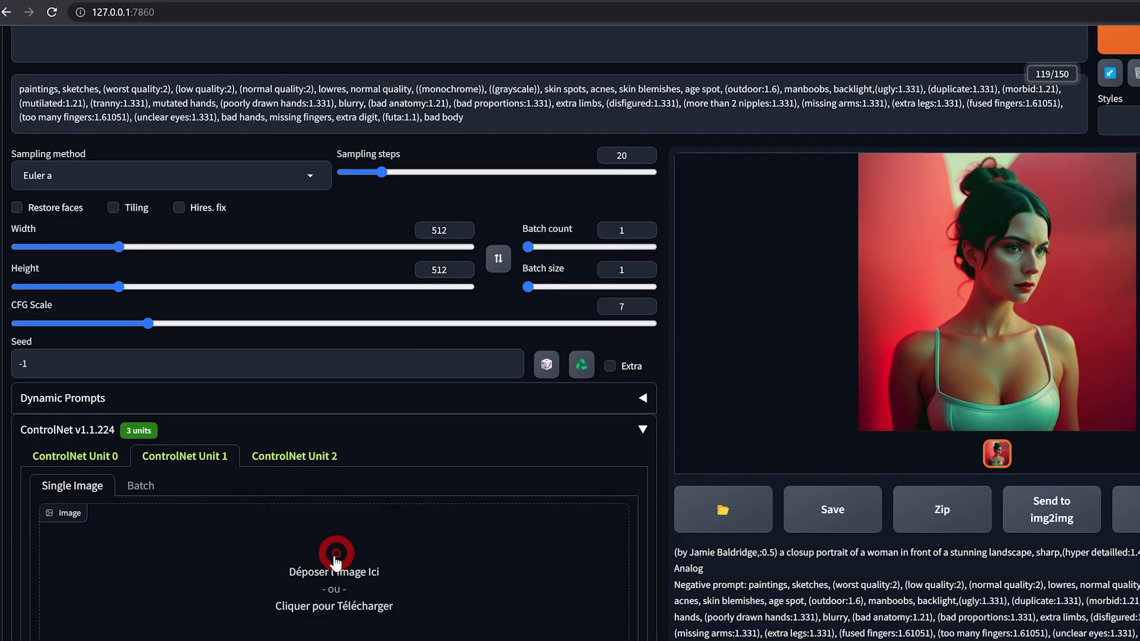
{"action": "left_click", "coordinate": [334, 590]}
{"action": "left_click", "coordinate": [306, 107]}
{"action": "left_click", "coordinate": [574, 567]}
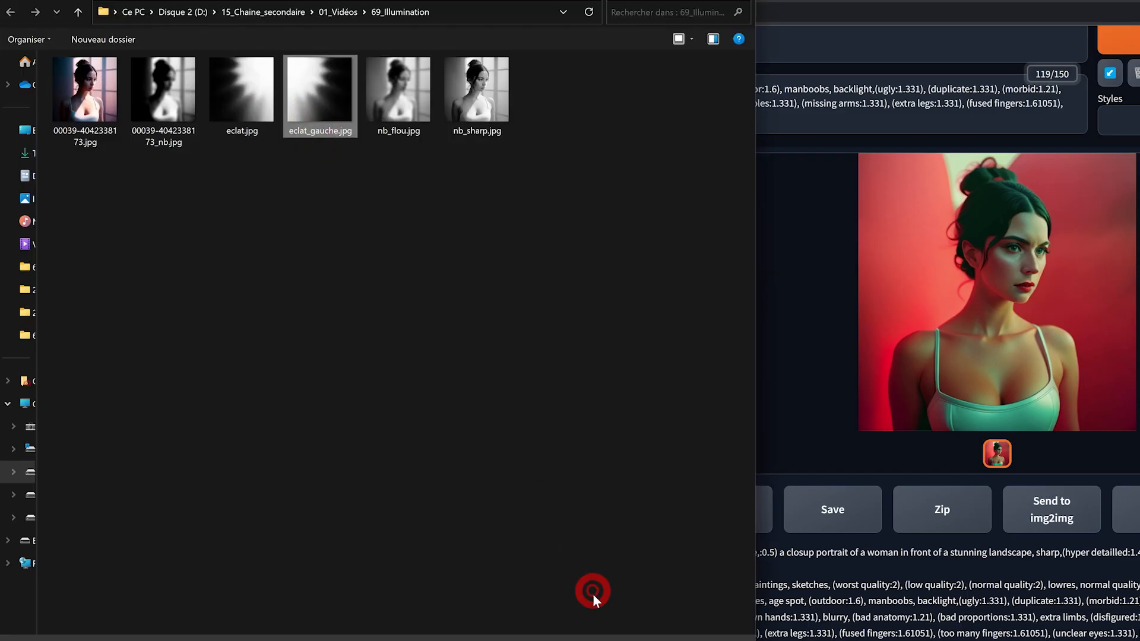
{"action": "left_click", "coordinate": [616, 517]}
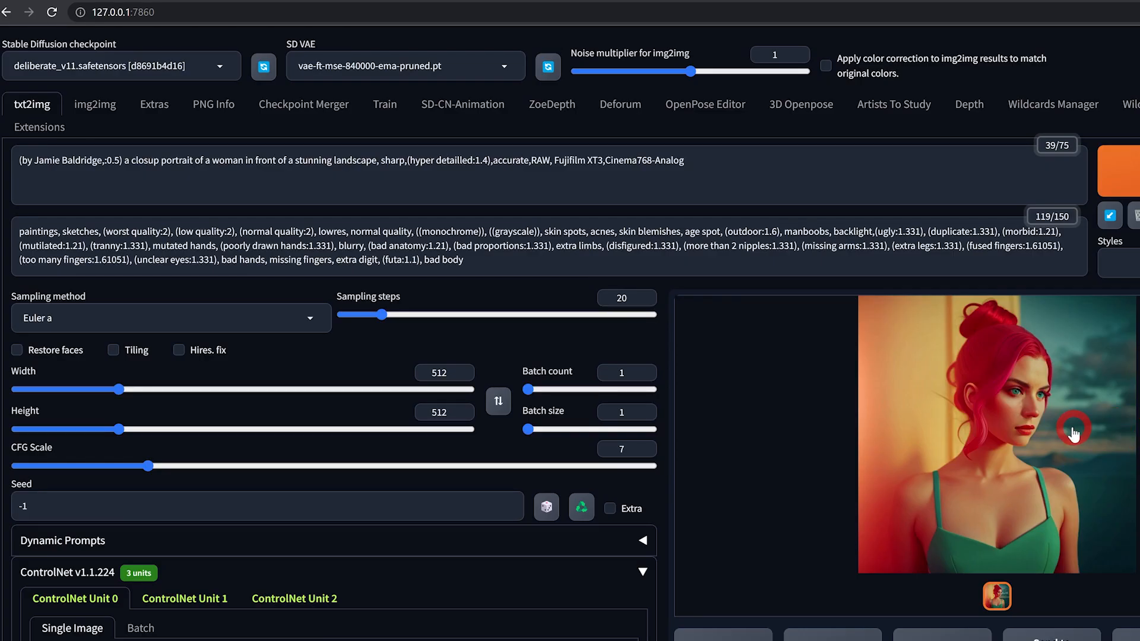
{"action": "left_click", "coordinate": [1008, 436]}
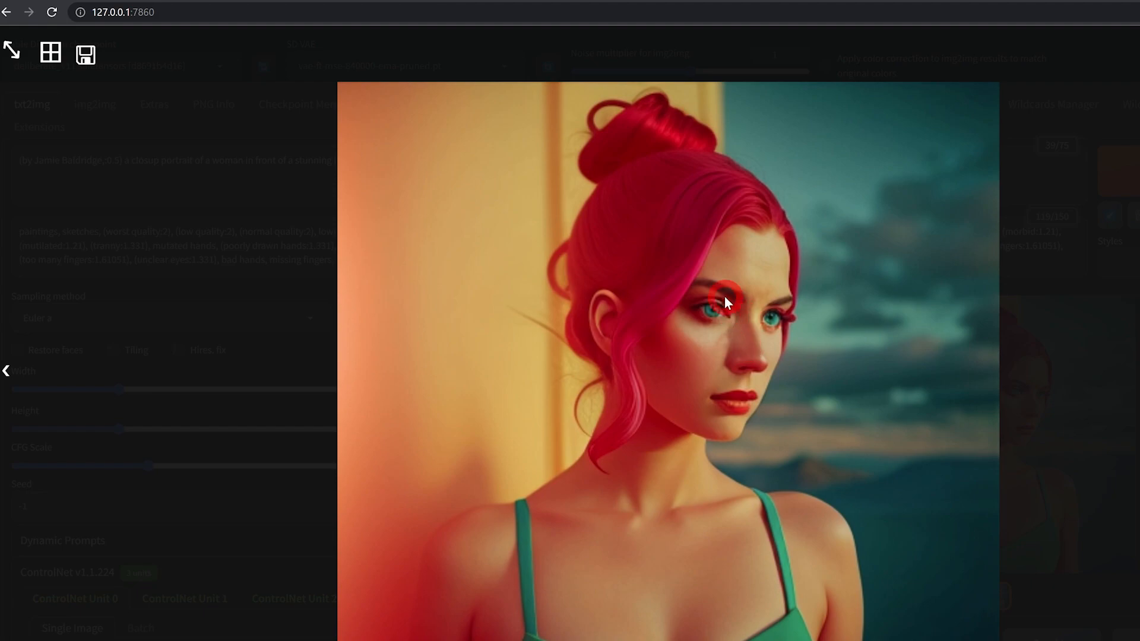